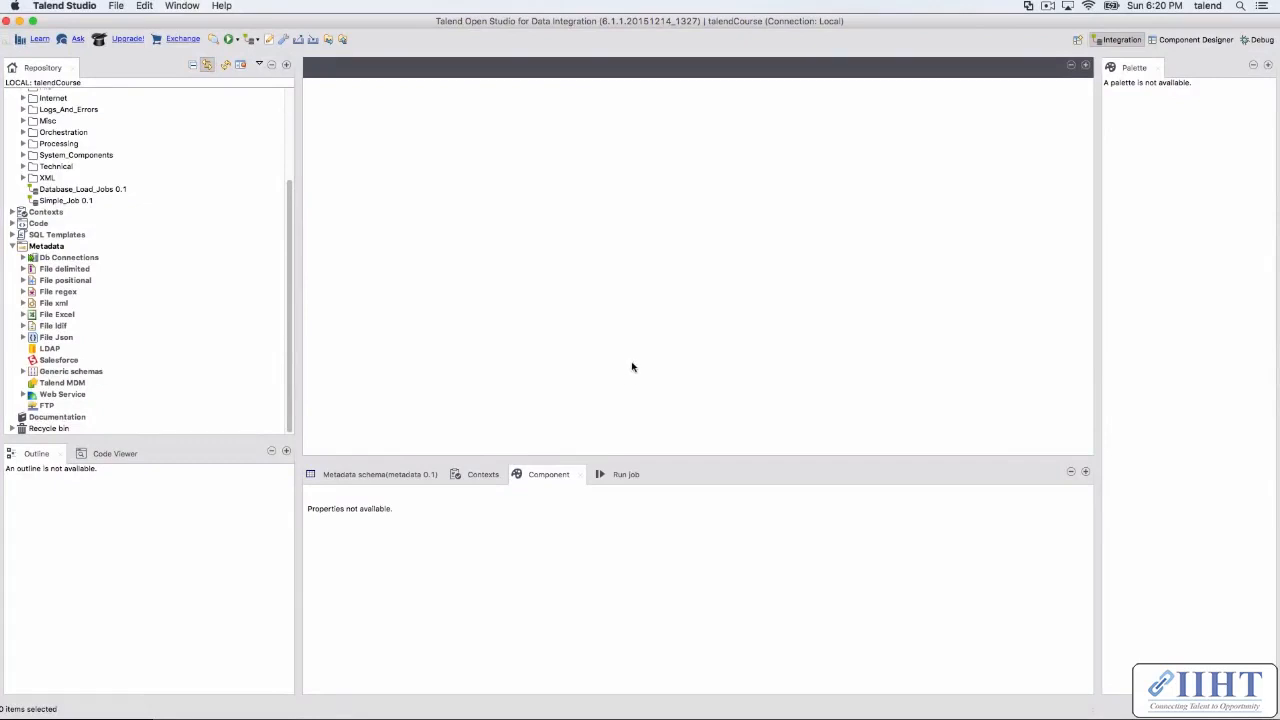
Step: Switch to Finder and open tFileInputXML.xml from the Metadata folder in TextMate
{"action": "mouse_move", "coordinate": [775, 705]}
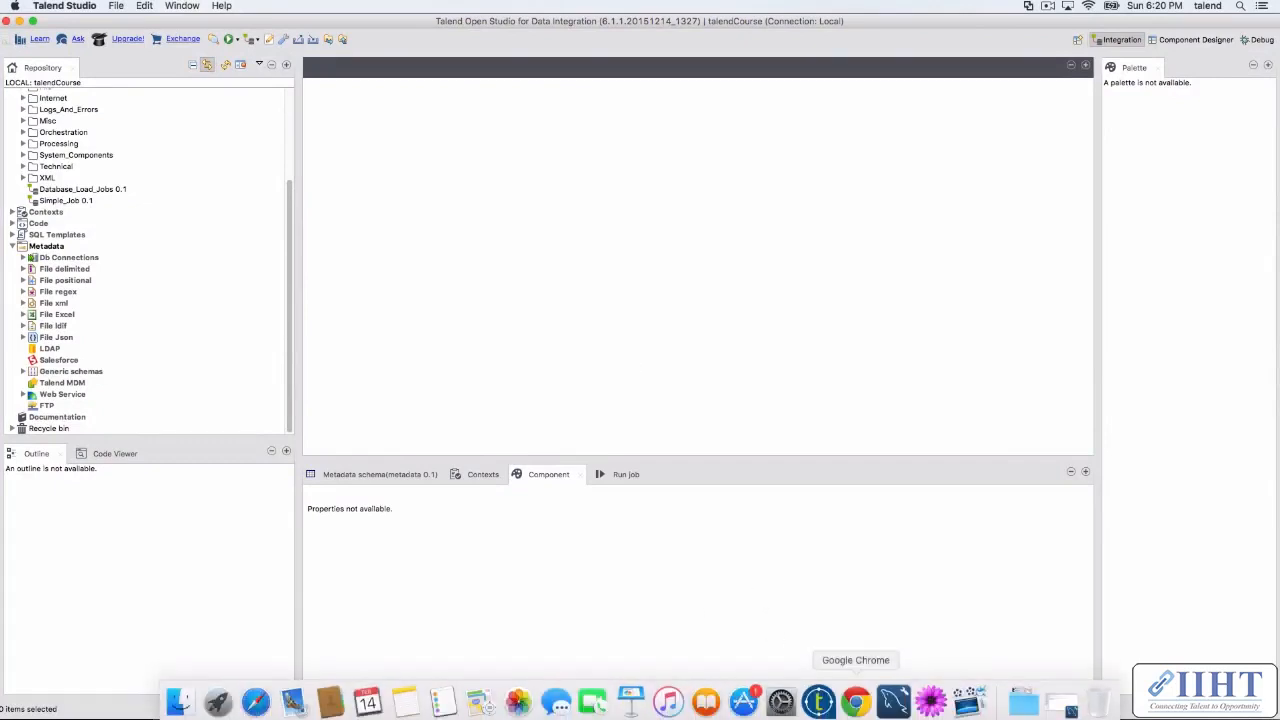
{"action": "left_click", "coordinate": [180, 700]}
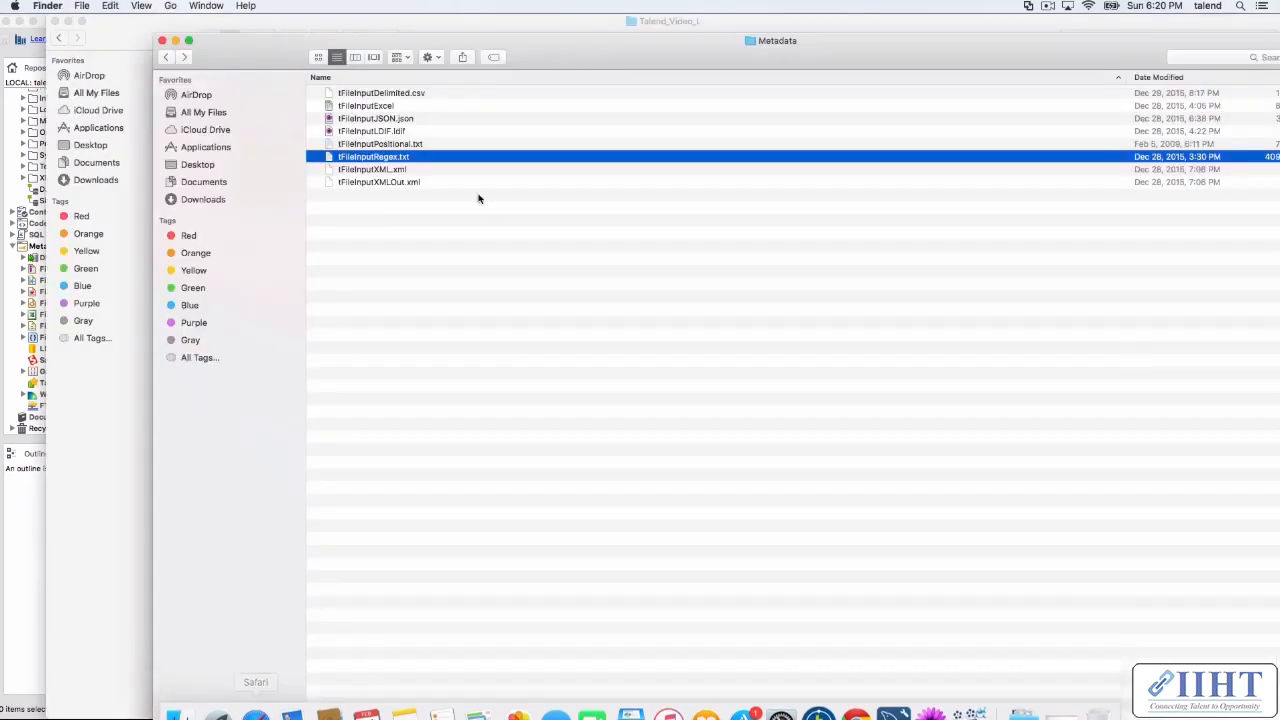
{"action": "left_click", "coordinate": [384, 171]}
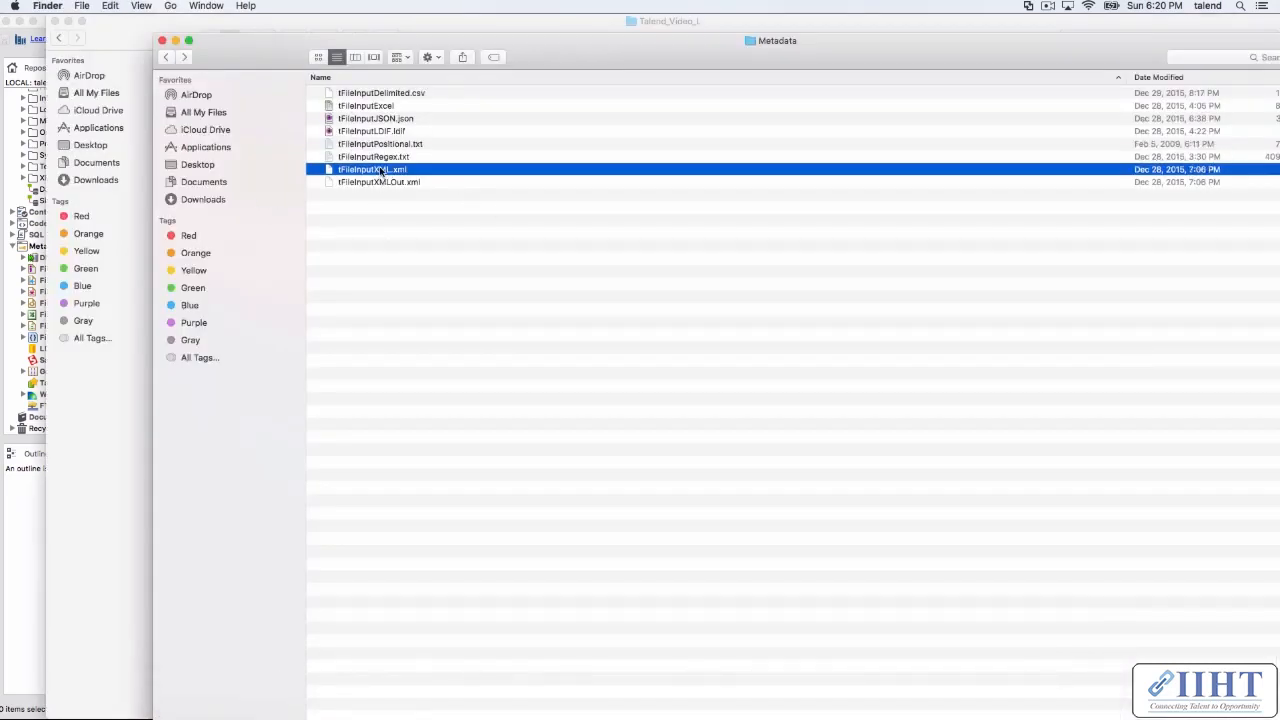
{"action": "right_click", "coordinate": [382, 171]}
{"action": "mouse_move", "coordinate": [483, 186]}
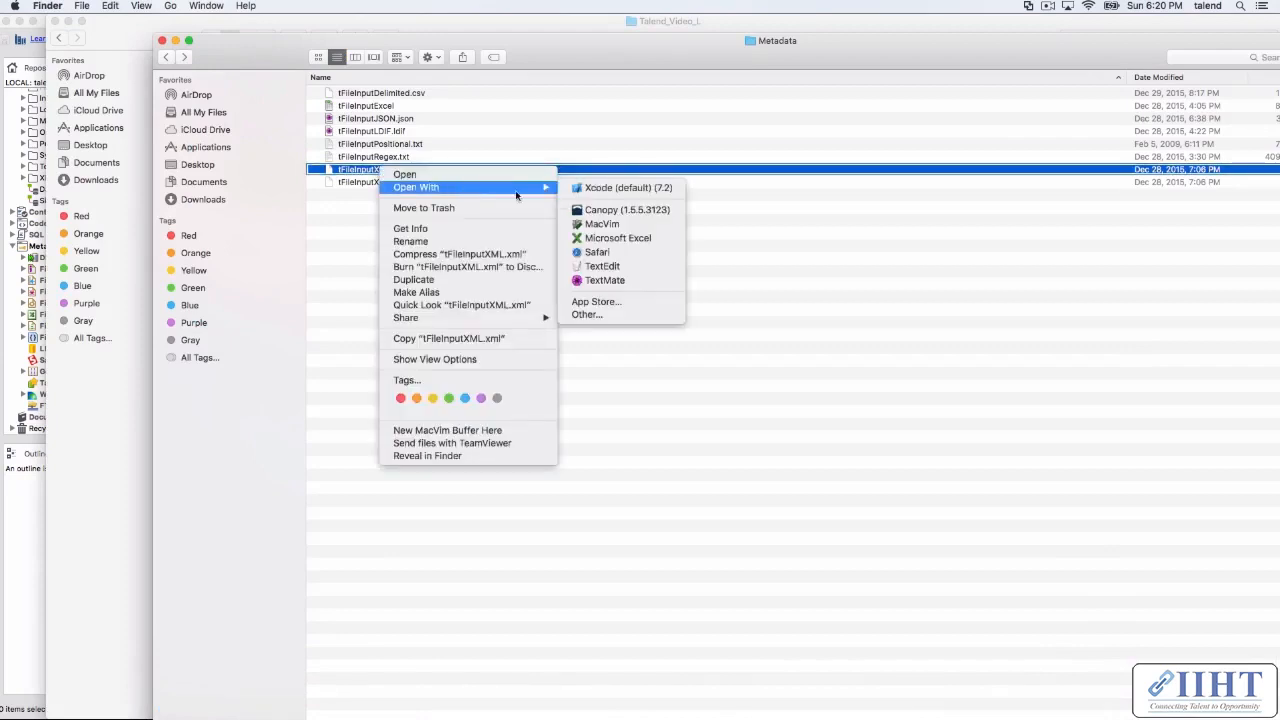
{"action": "left_click", "coordinate": [622, 280]}
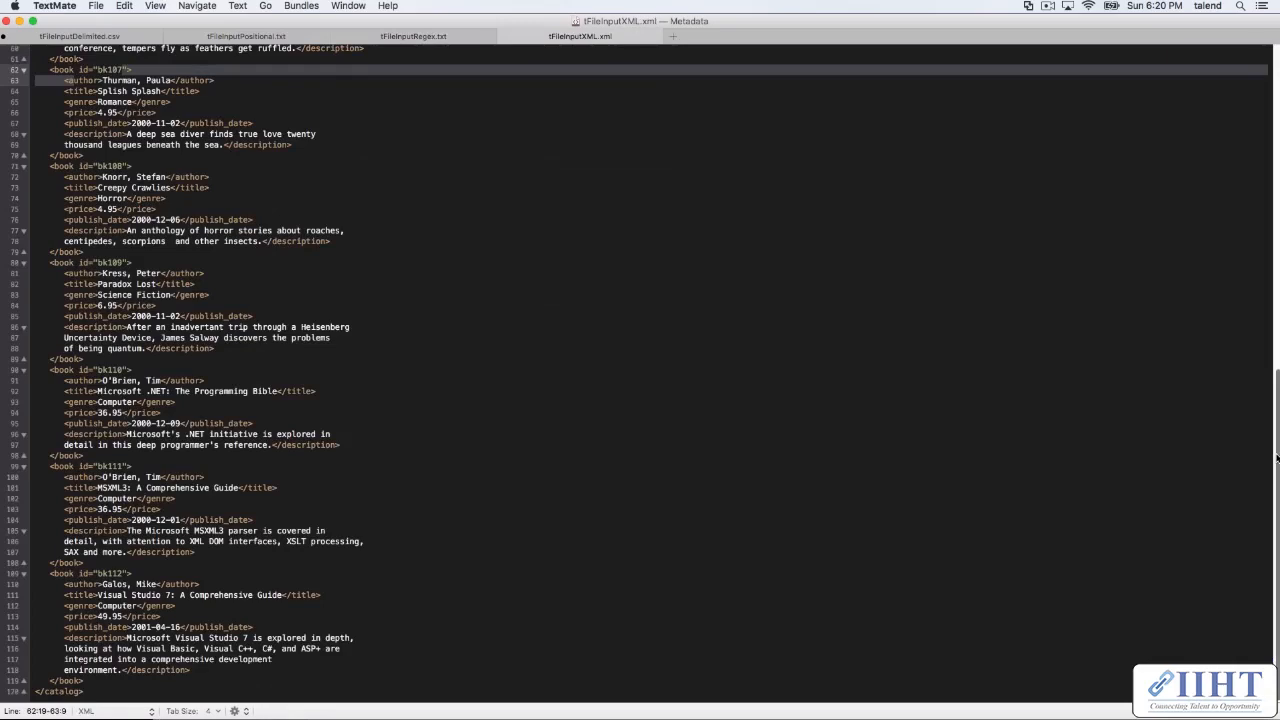
Step: Examine the start of the XML file: the catalog root element, the first book element with its id attribute, and its child elements
{"action": "scroll", "coordinate": [1276, 458], "scroll_direction": "up", "scroll_amount": 10}
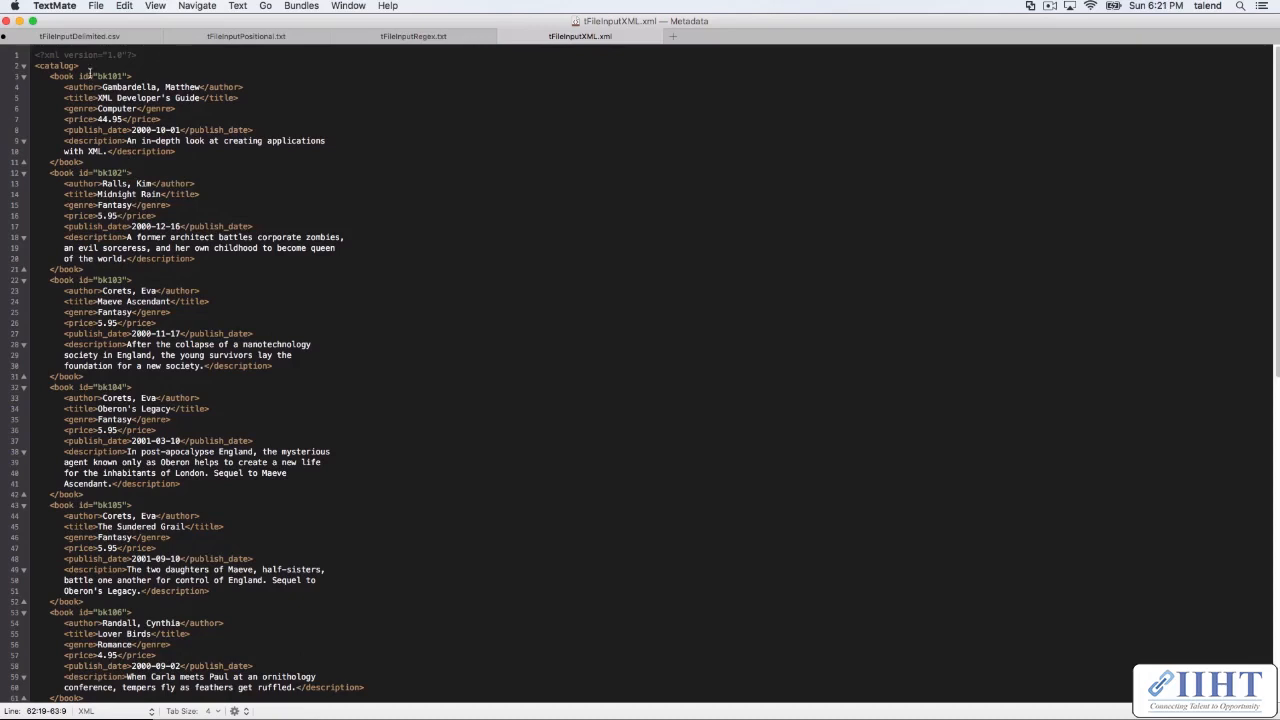
{"action": "left_click", "coordinate": [14, 66]}
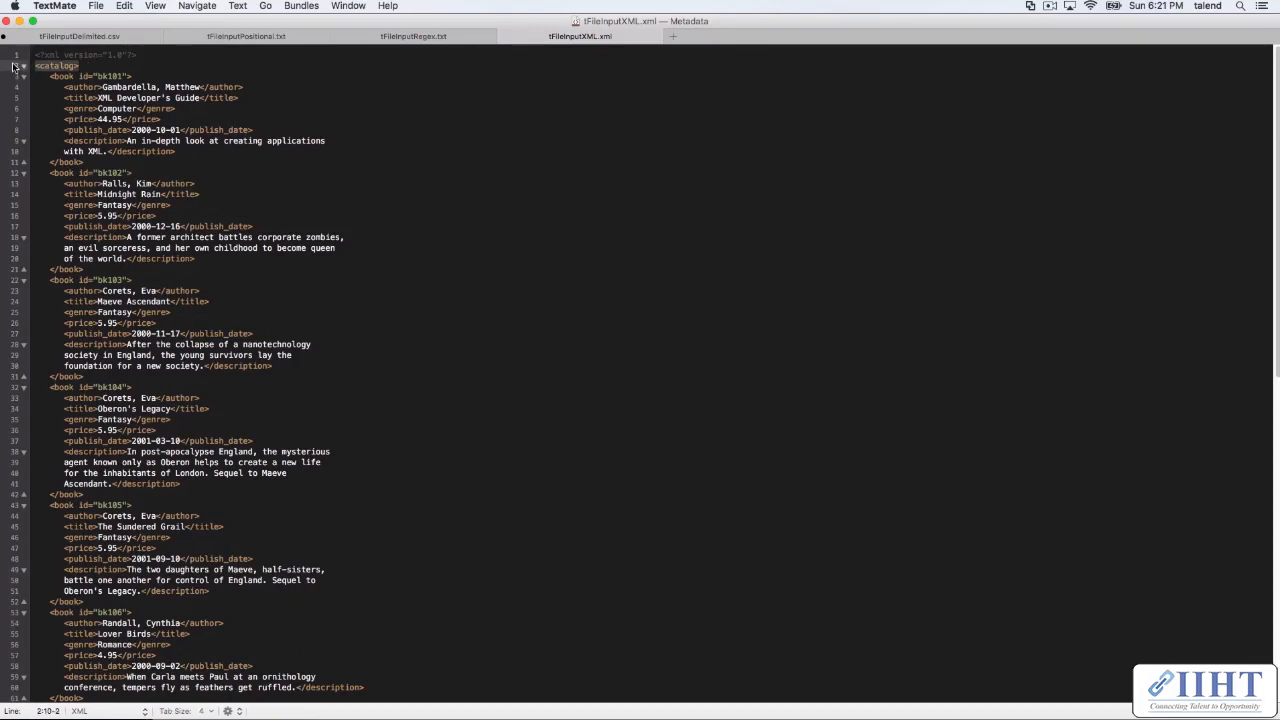
{"action": "mouse_move", "coordinate": [50, 76]}
{"action": "left_mouse_down"}
{"action": "mouse_move", "coordinate": [135, 74]}
{"action": "mouse_move", "coordinate": [30, 62]}
{"action": "left_mouse_up"}
{"action": "mouse_move", "coordinate": [68, 88]}
{"action": "left_mouse_down"}
{"action": "mouse_move", "coordinate": [100, 88]}
{"action": "mouse_move", "coordinate": [68, 76]}
{"action": "left_mouse_up"}
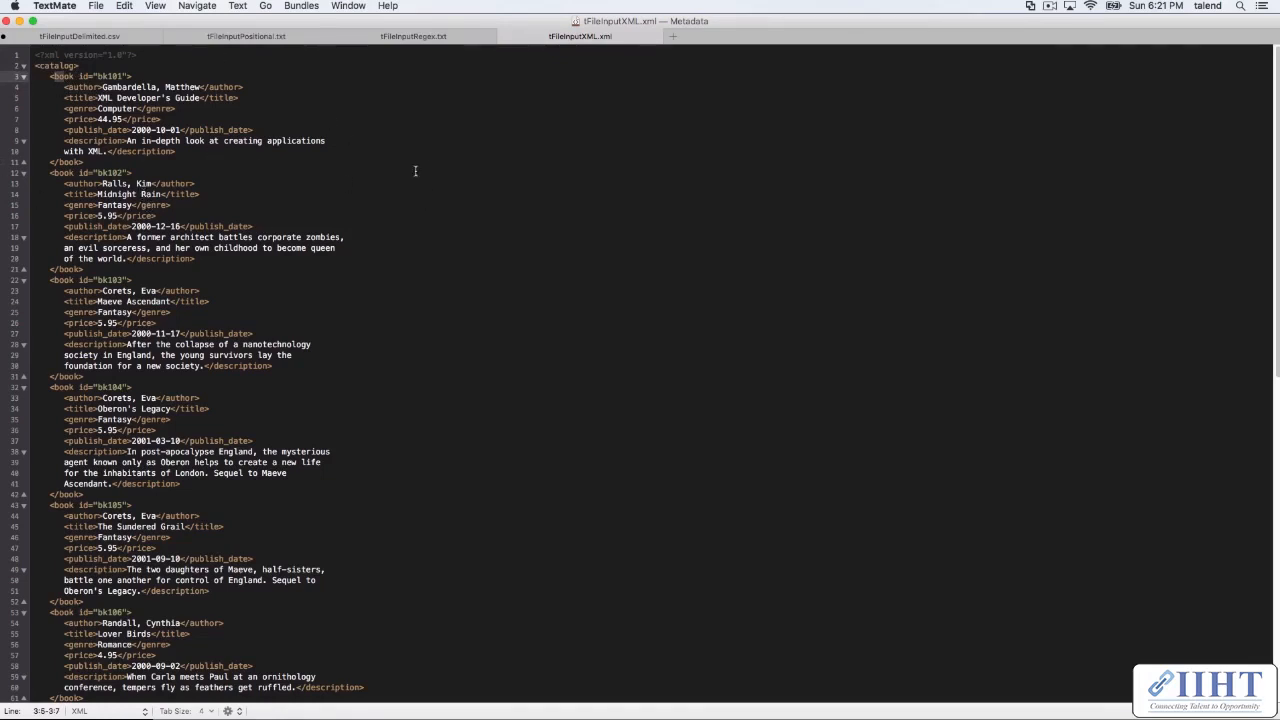
{"action": "left_click", "coordinate": [472, 141]}
{"action": "left_click_drag", "start_coordinate": [35, 57], "coordinate": [202, 160]}
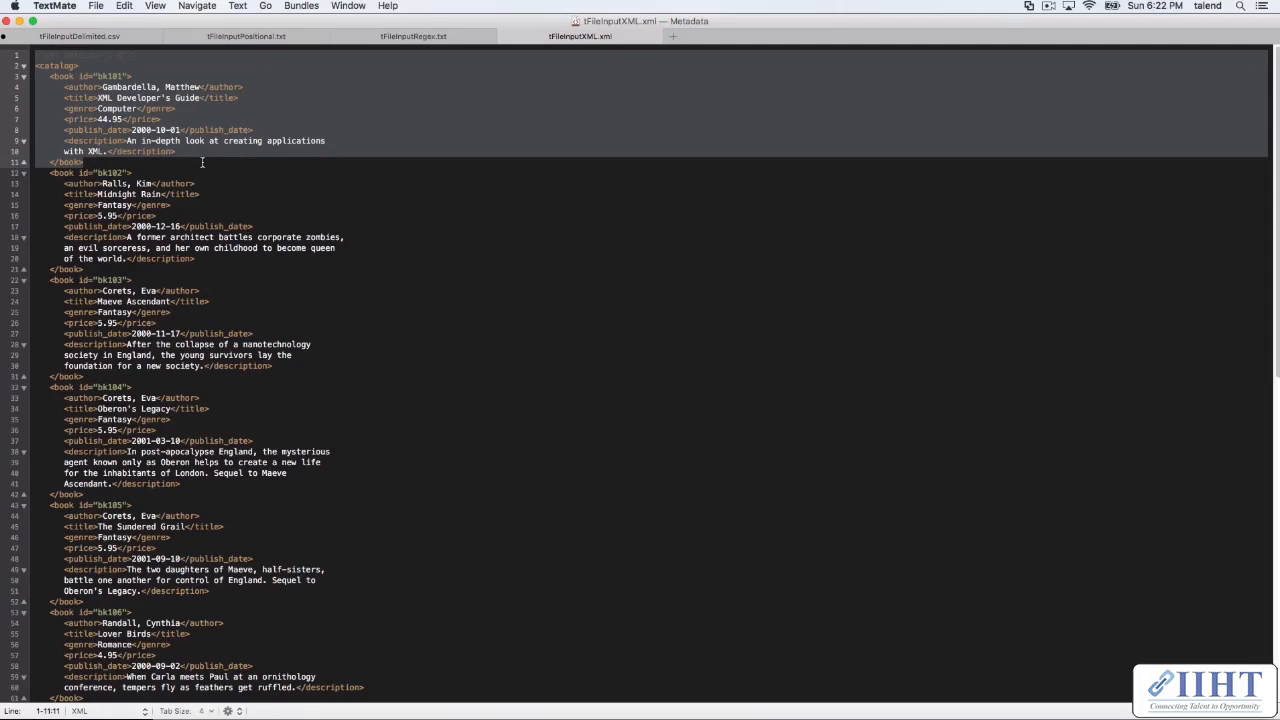
{"action": "left_click_drag", "start_coordinate": [110, 160], "coordinate": [38, 66]}
{"action": "left_click", "coordinate": [55, 75]}
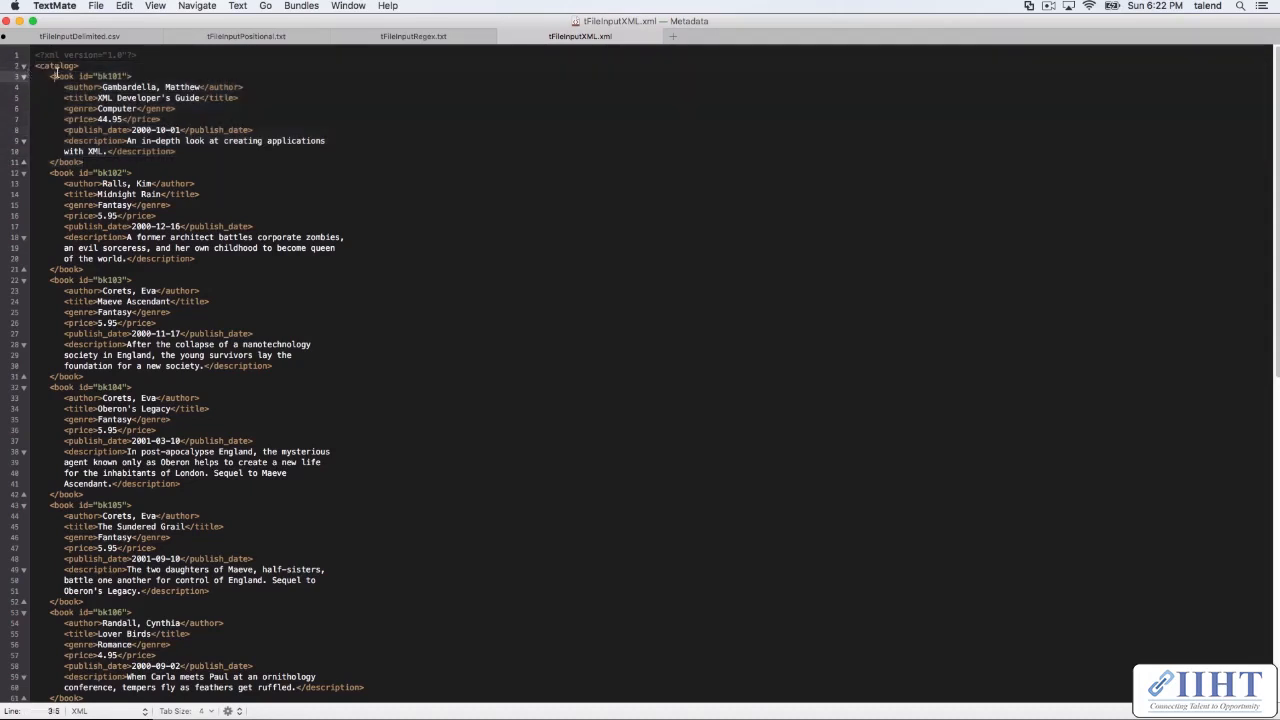
{"action": "double_click", "coordinate": [54, 66]}
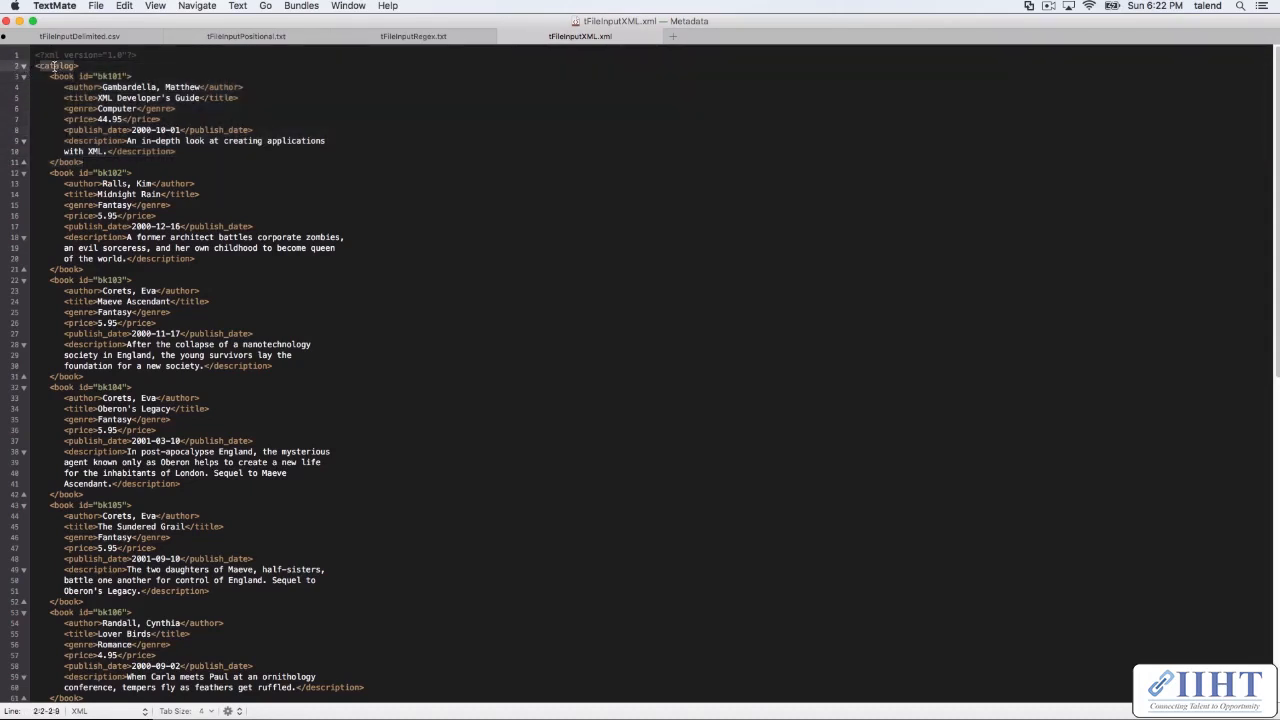
{"action": "left_click", "coordinate": [57, 77]}
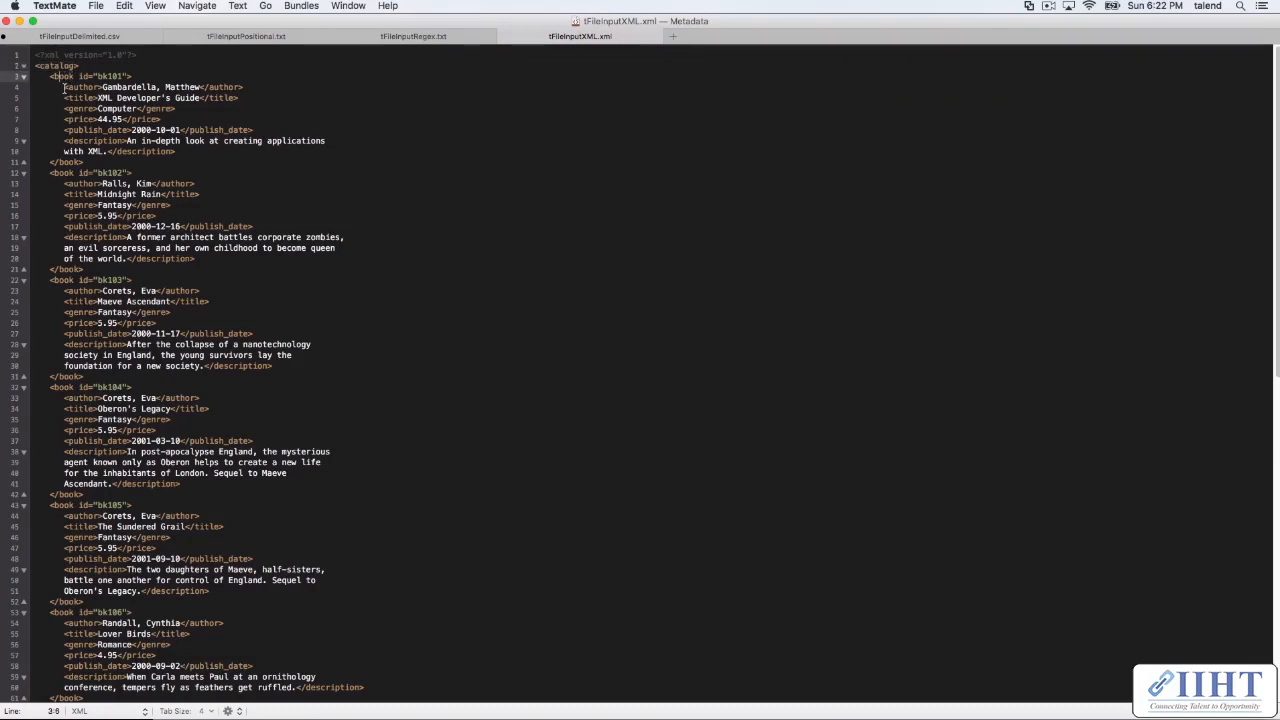
{"action": "left_click_drag", "start_coordinate": [50, 76], "coordinate": [135, 74]}
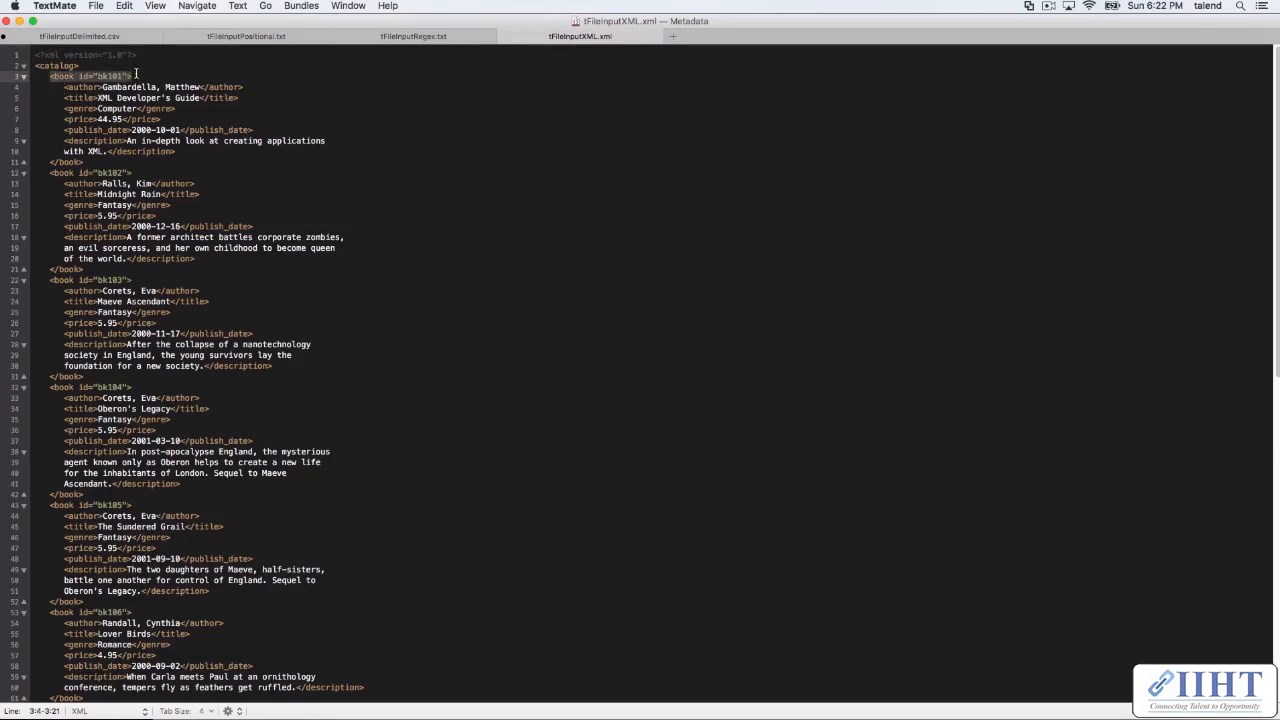
{"action": "left_click", "coordinate": [178, 153]}
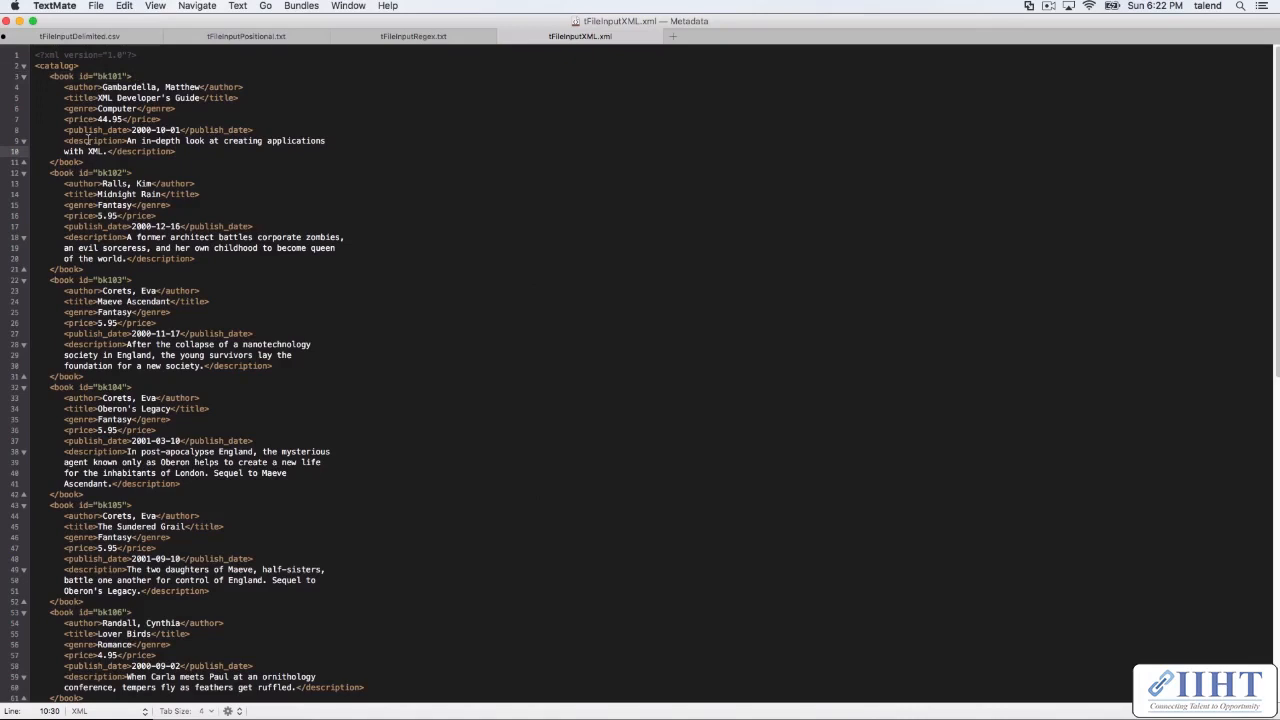
{"action": "left_click_drag", "start_coordinate": [50, 76], "coordinate": [187, 130]}
{"action": "double_click", "coordinate": [66, 67]}
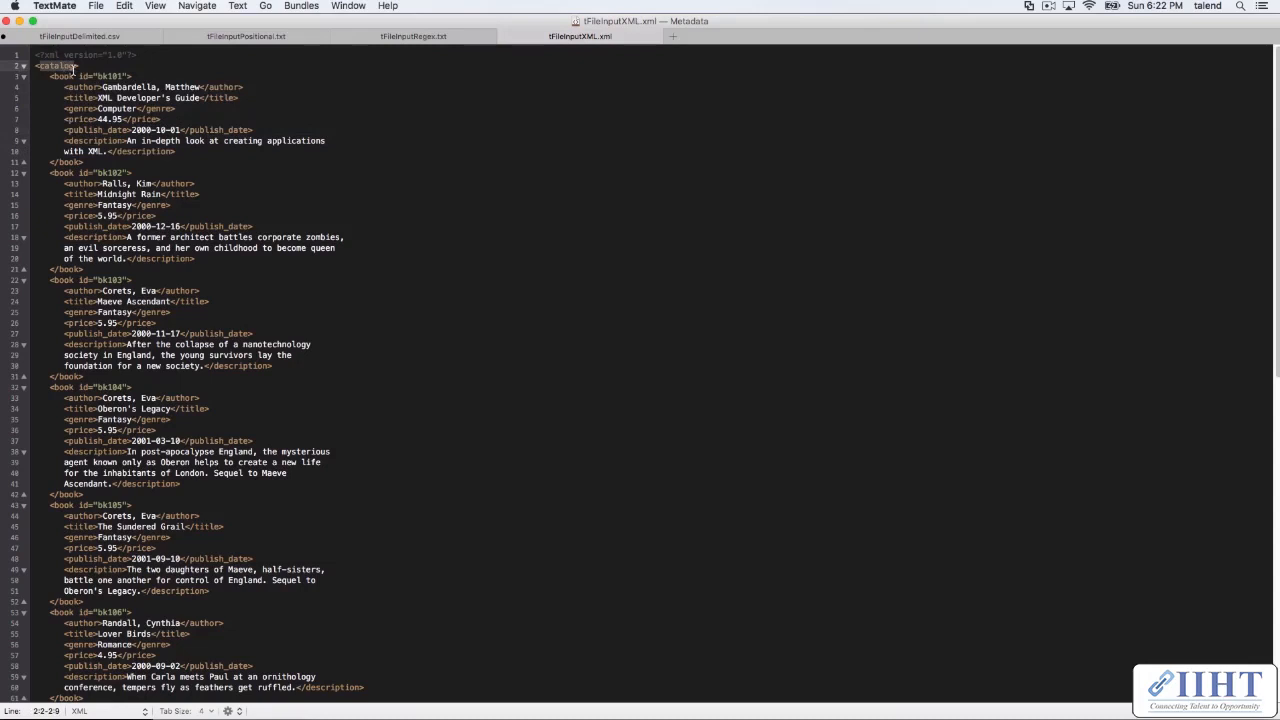
Step: Compare the first three book records to identify book as the repeating element under catalog
{"action": "left_click_drag", "start_coordinate": [50, 76], "coordinate": [216, 162]}
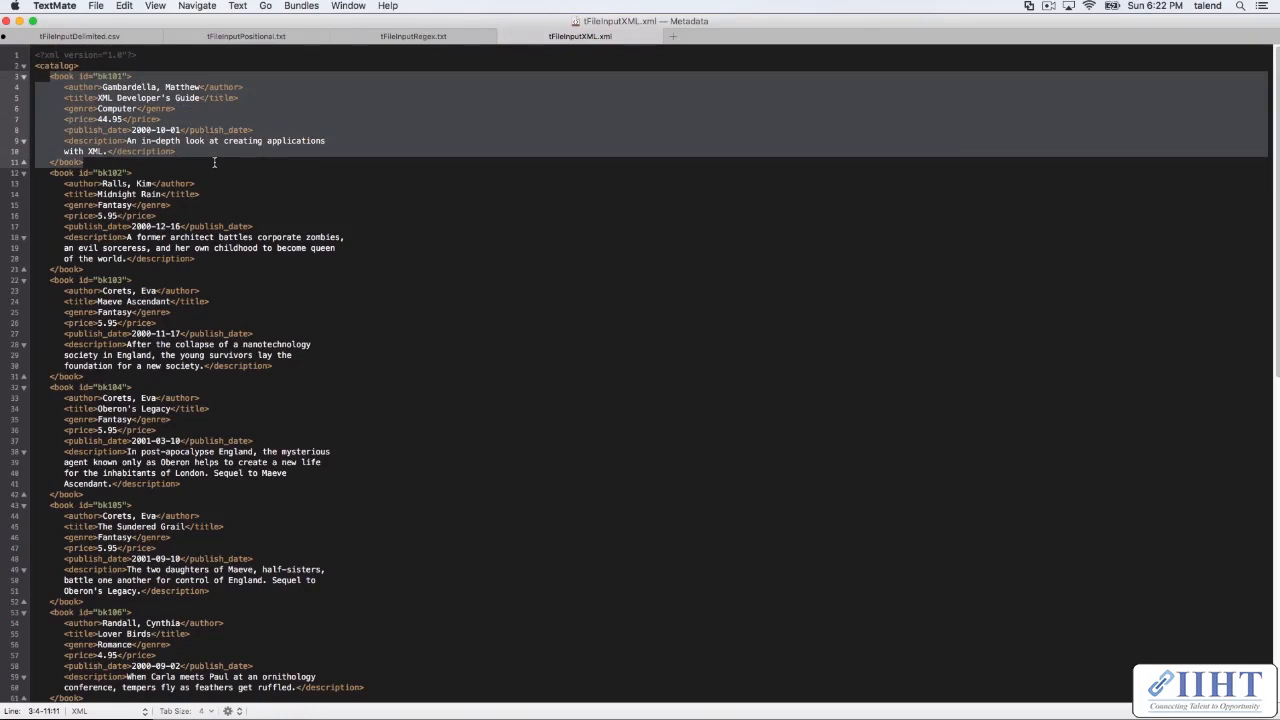
{"action": "left_click_drag", "start_coordinate": [86, 162], "coordinate": [37, 77]}
{"action": "left_click_drag", "start_coordinate": [46, 172], "coordinate": [104, 372]}
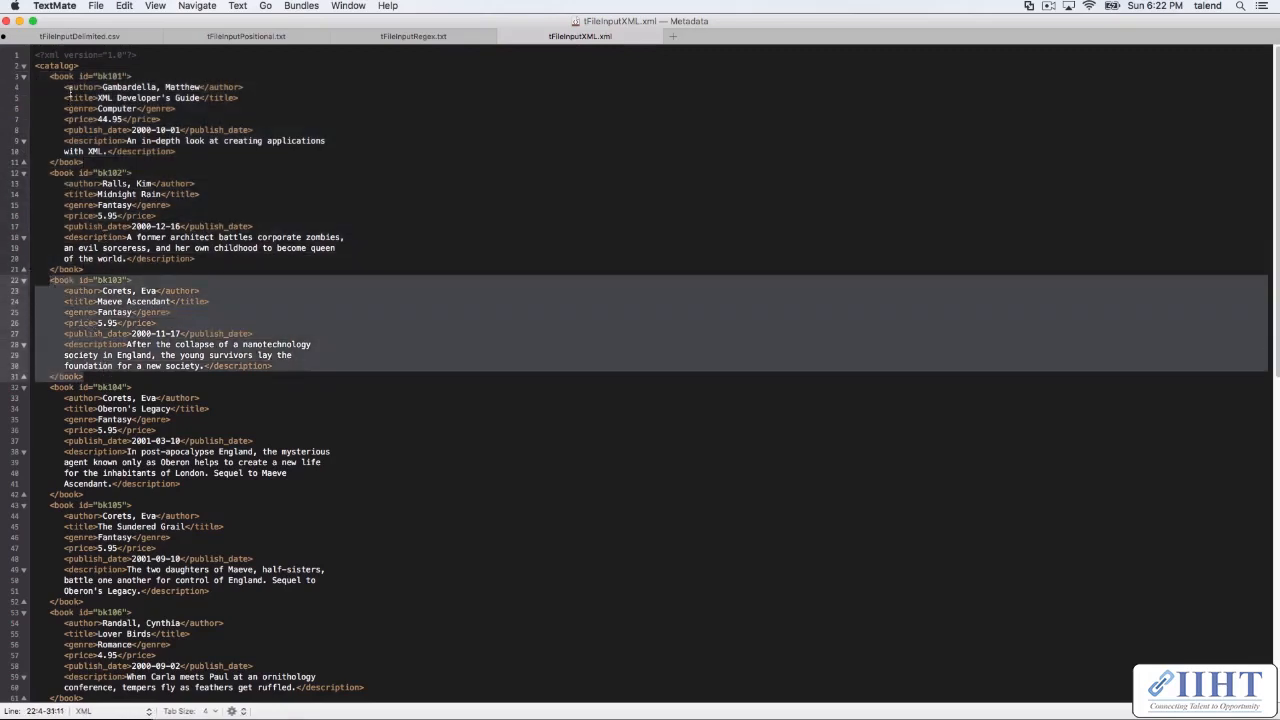
{"action": "left_click_drag", "start_coordinate": [45, 76], "coordinate": [157, 81]}
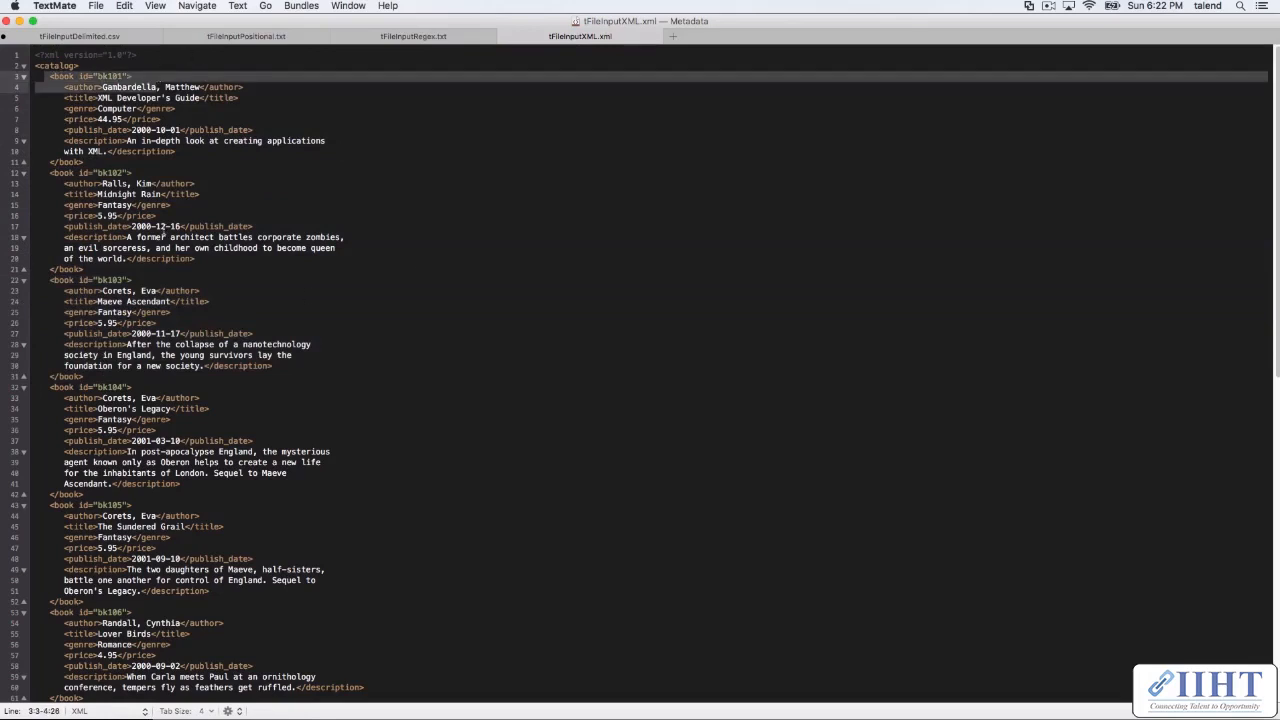
{"action": "left_click", "coordinate": [95, 90]}
{"action": "left_click_drag", "start_coordinate": [47, 76], "coordinate": [218, 160]}
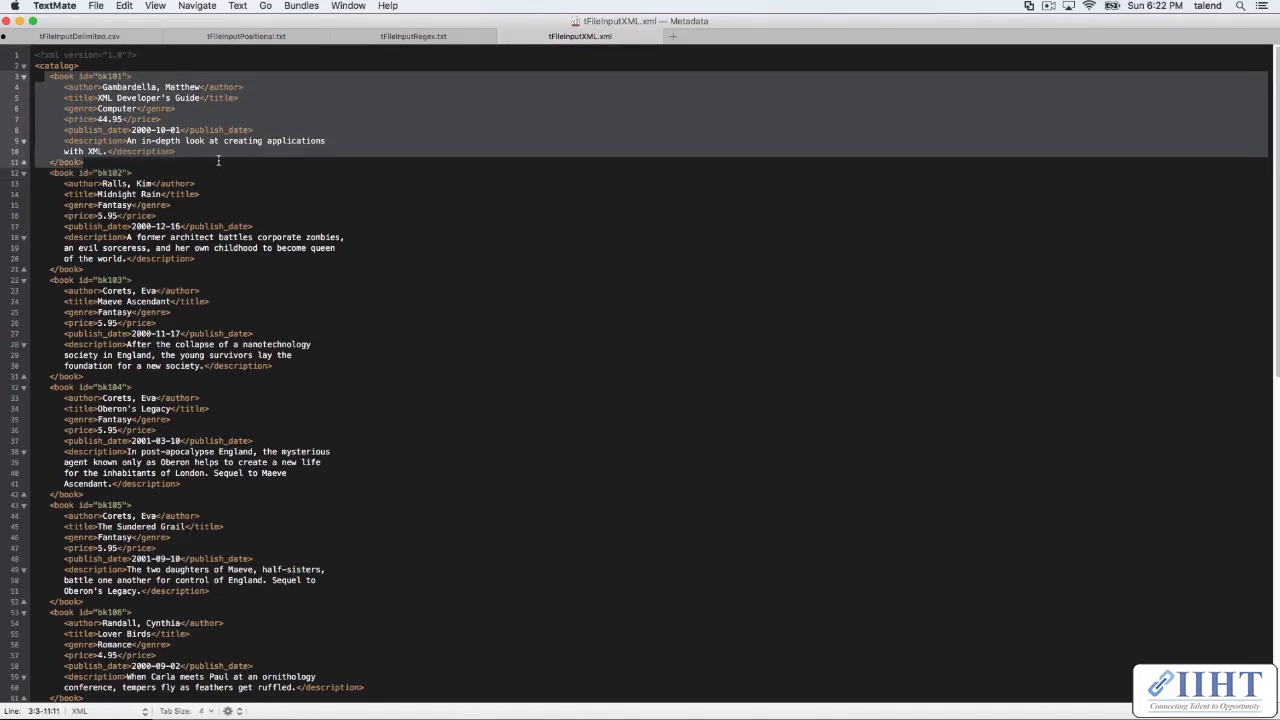
{"action": "left_click_drag", "start_coordinate": [46, 172], "coordinate": [180, 262]}
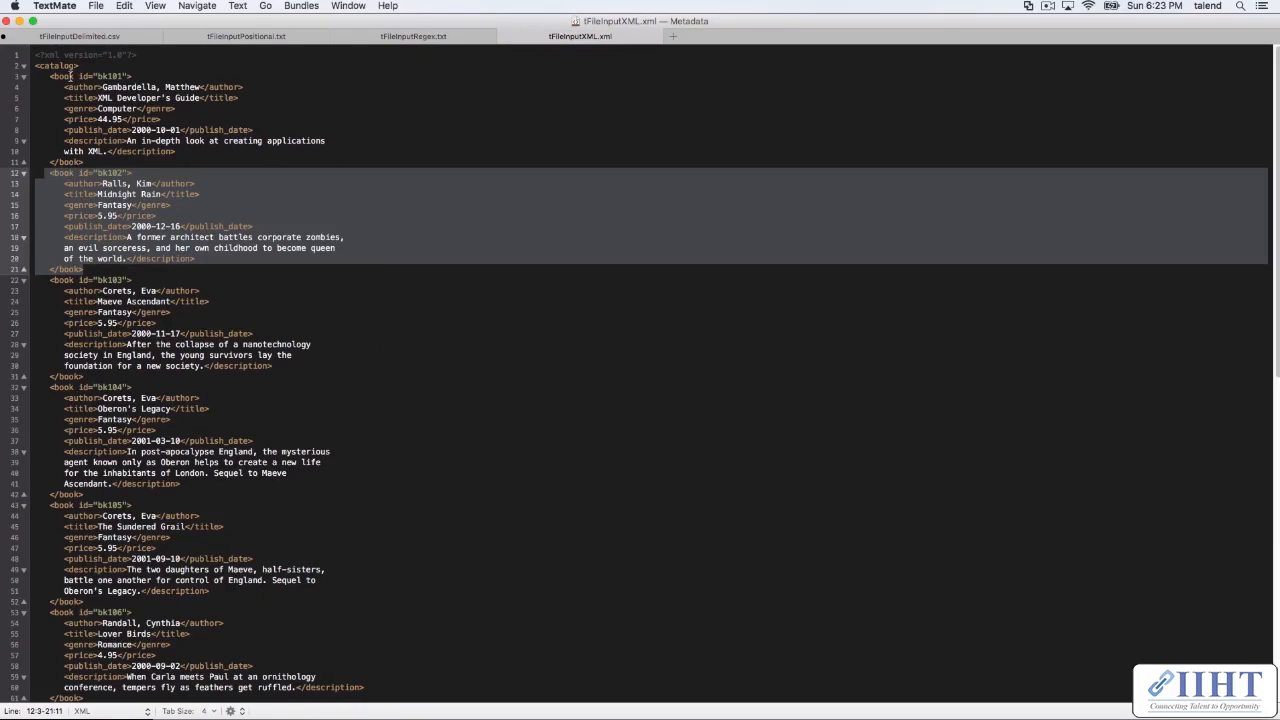
{"action": "double_click", "coordinate": [66, 76]}
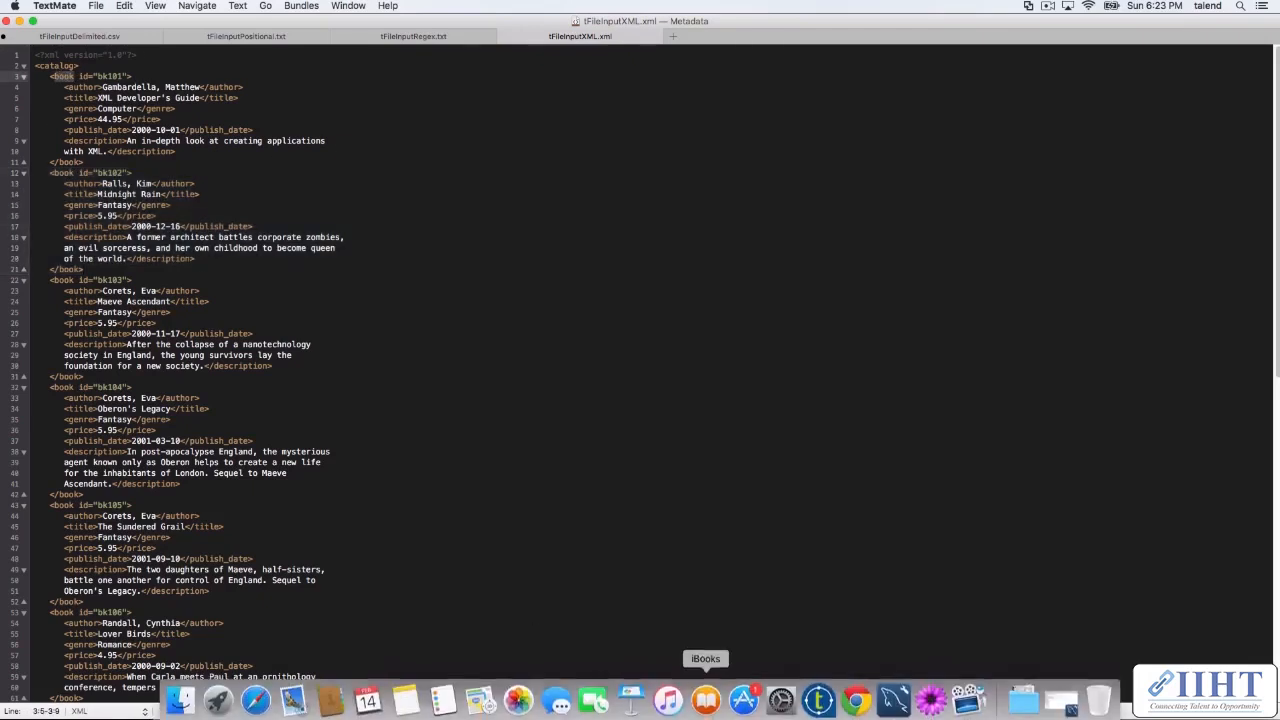
Step: Switch to Talend Studio, open the Meta_sec03_016_tFileInputXML metadata under File xml for editing, and advance to the wizard's file settings step
{"action": "left_click", "coordinate": [818, 697]}
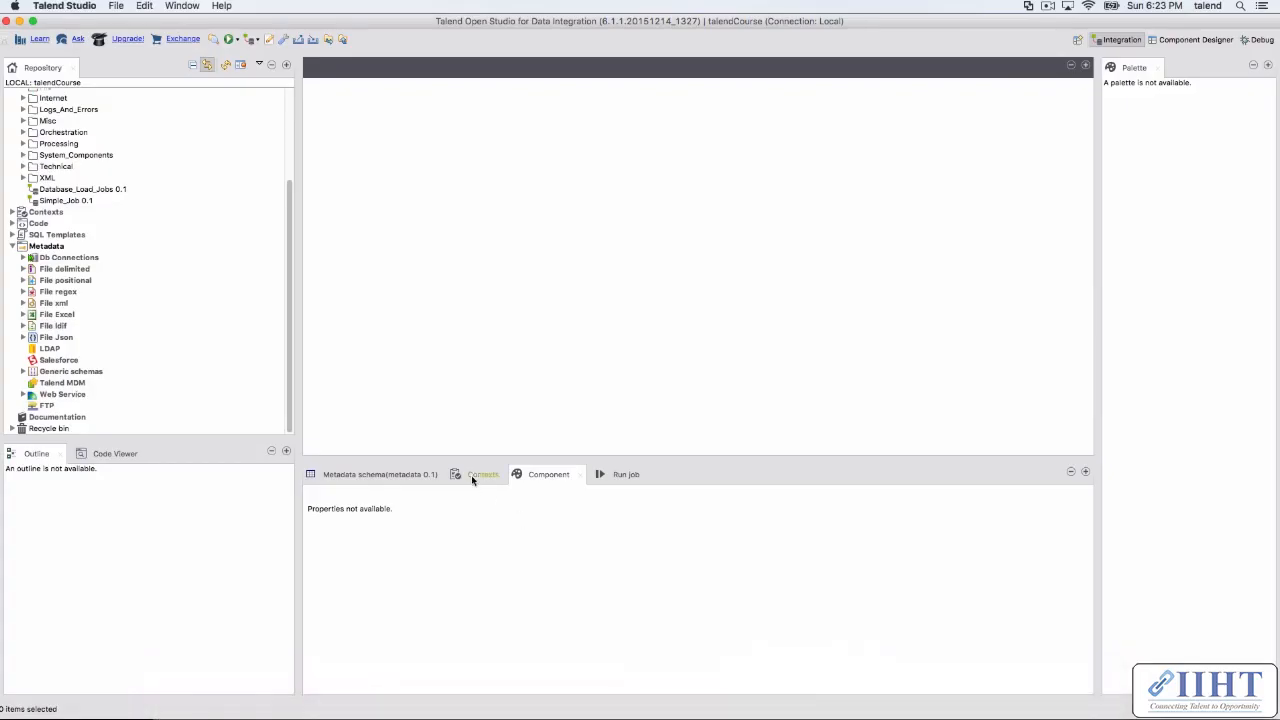
{"action": "right_click", "coordinate": [59, 306]}
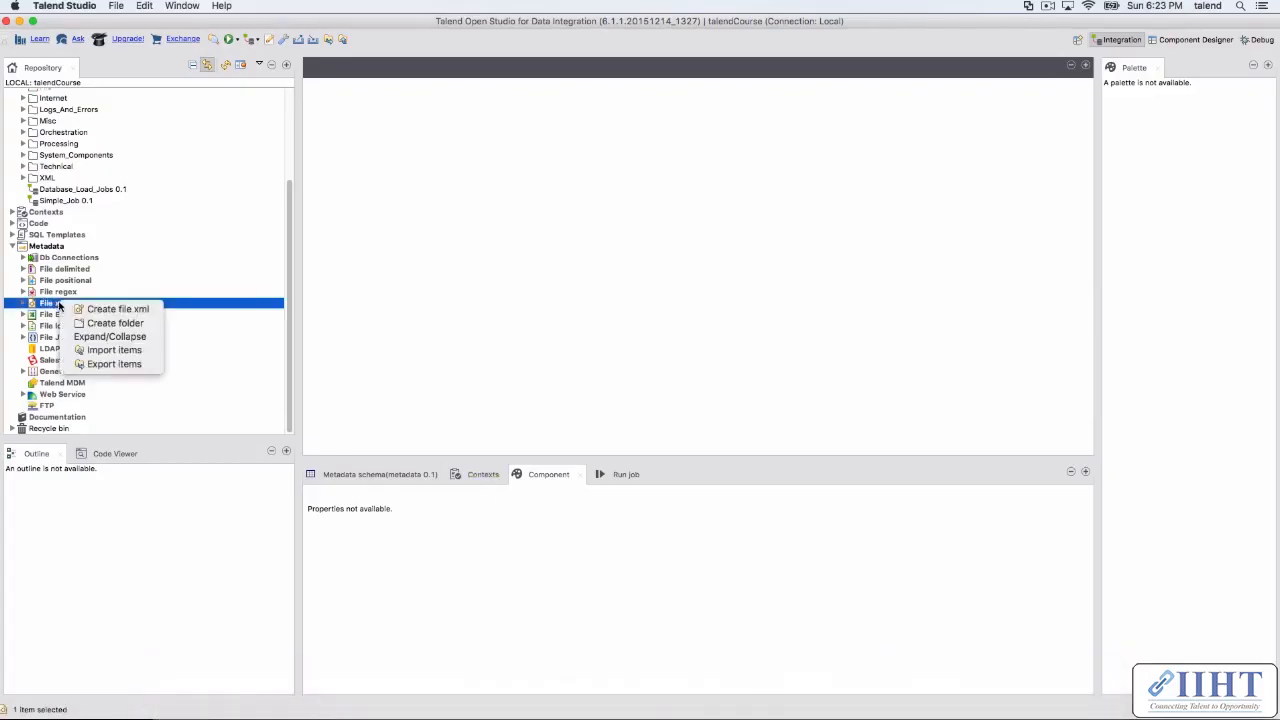
{"action": "left_click", "coordinate": [45, 307]}
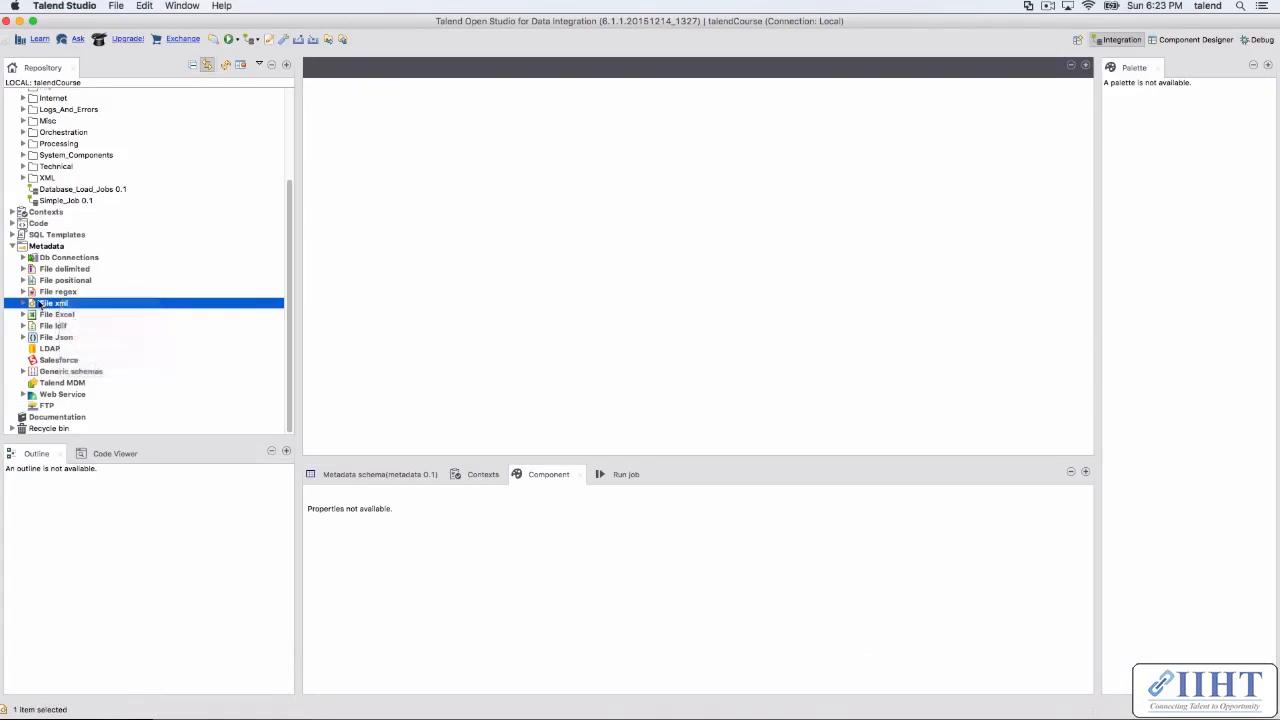
{"action": "left_click", "coordinate": [24, 305]}
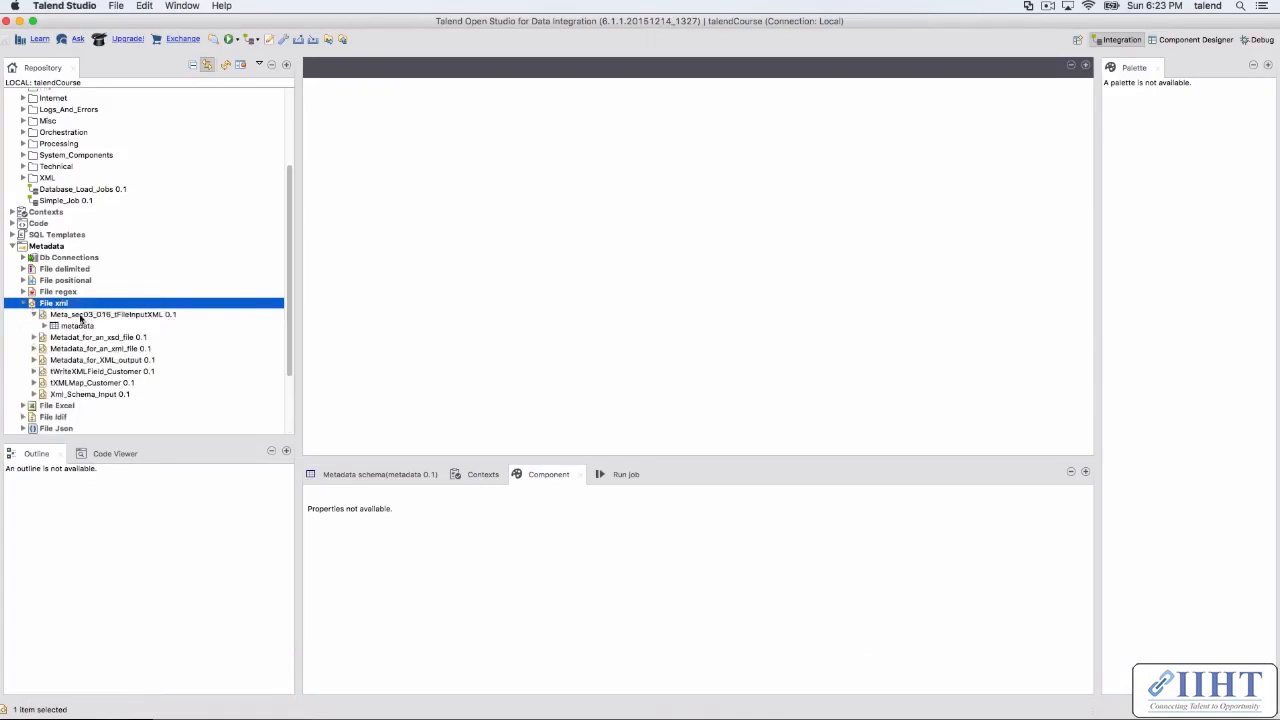
{"action": "right_click", "coordinate": [88, 316]}
{"action": "left_click", "coordinate": [118, 323]}
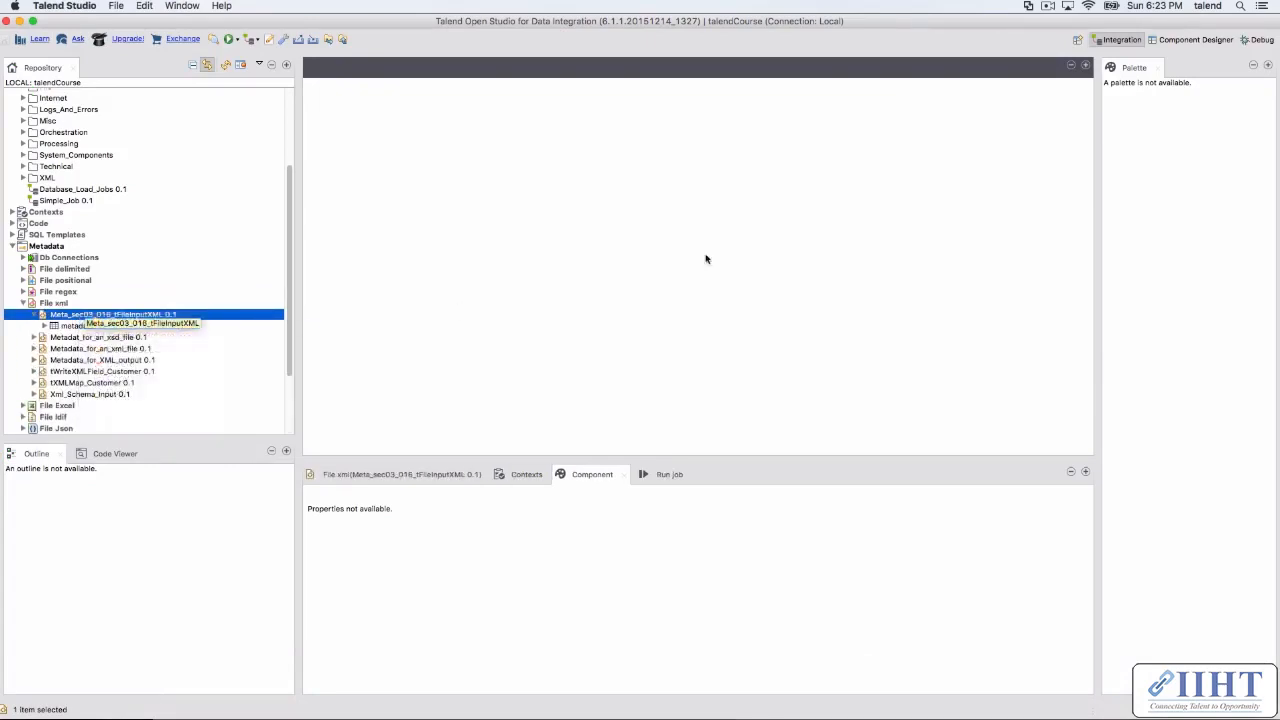
{"action": "left_click_drag", "start_coordinate": [617, 20], "coordinate": [654, 87]}
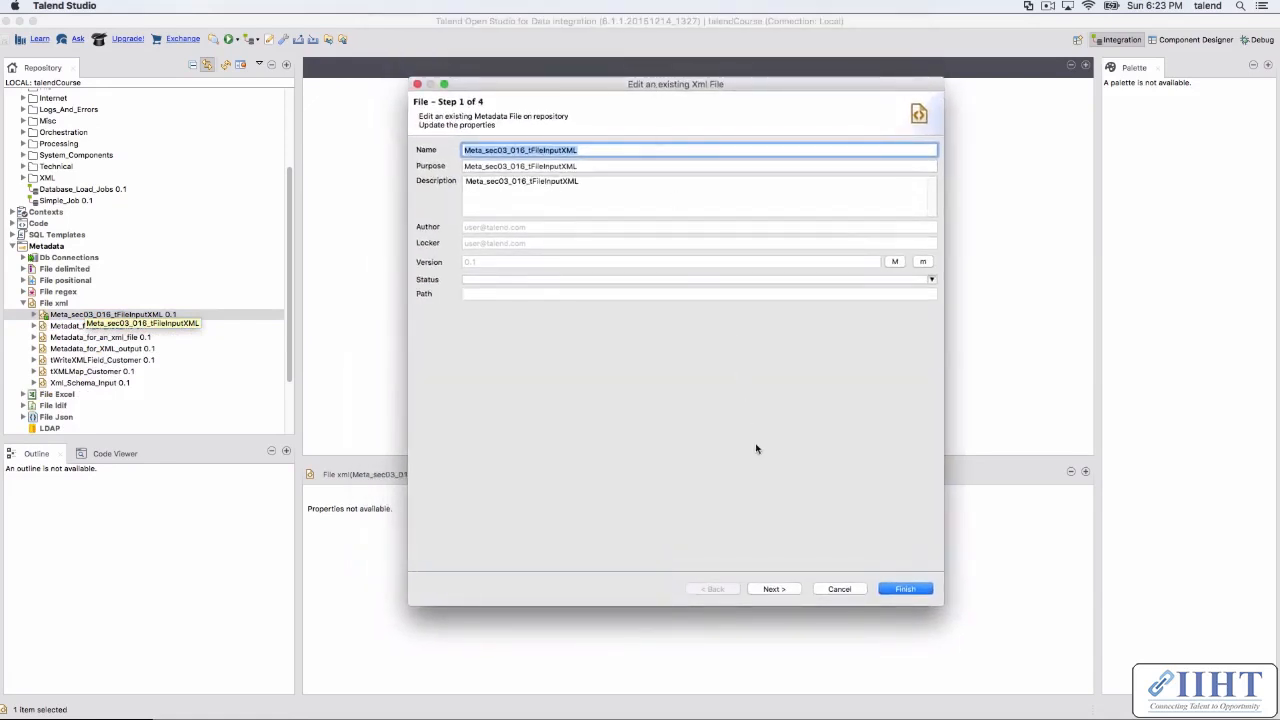
{"action": "left_click", "coordinate": [775, 590]}
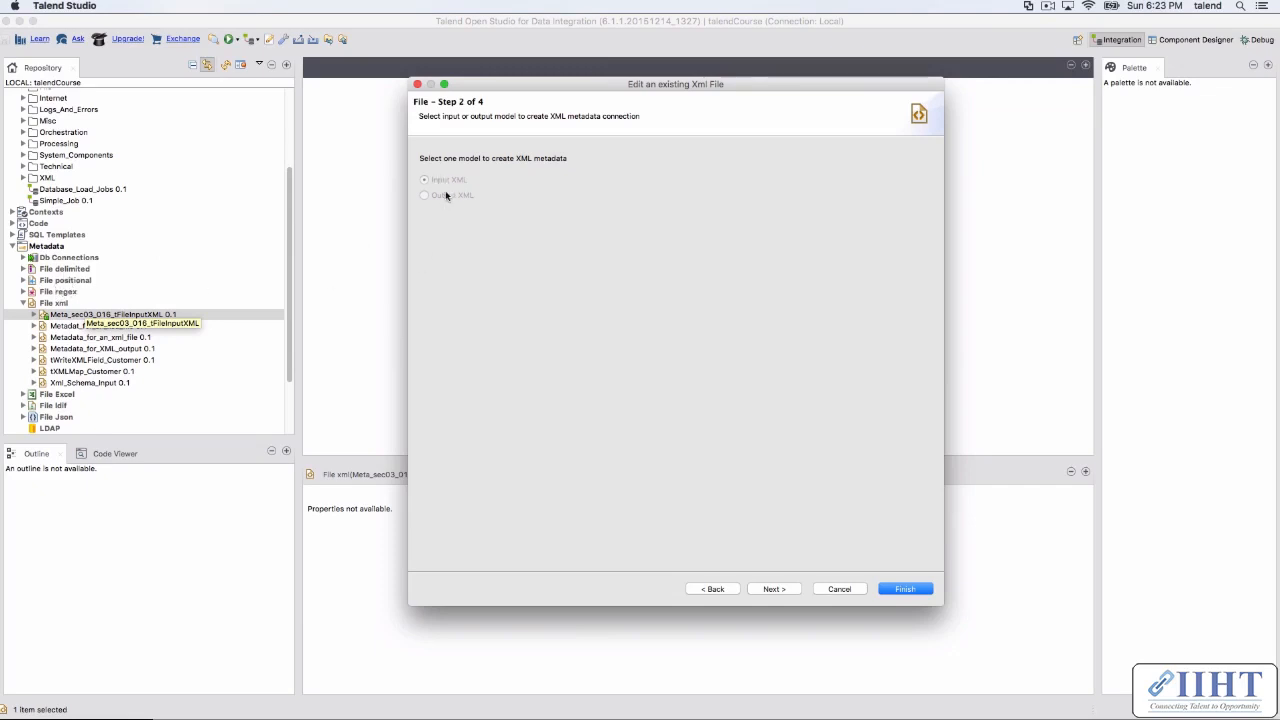
{"action": "left_click", "coordinate": [775, 589]}
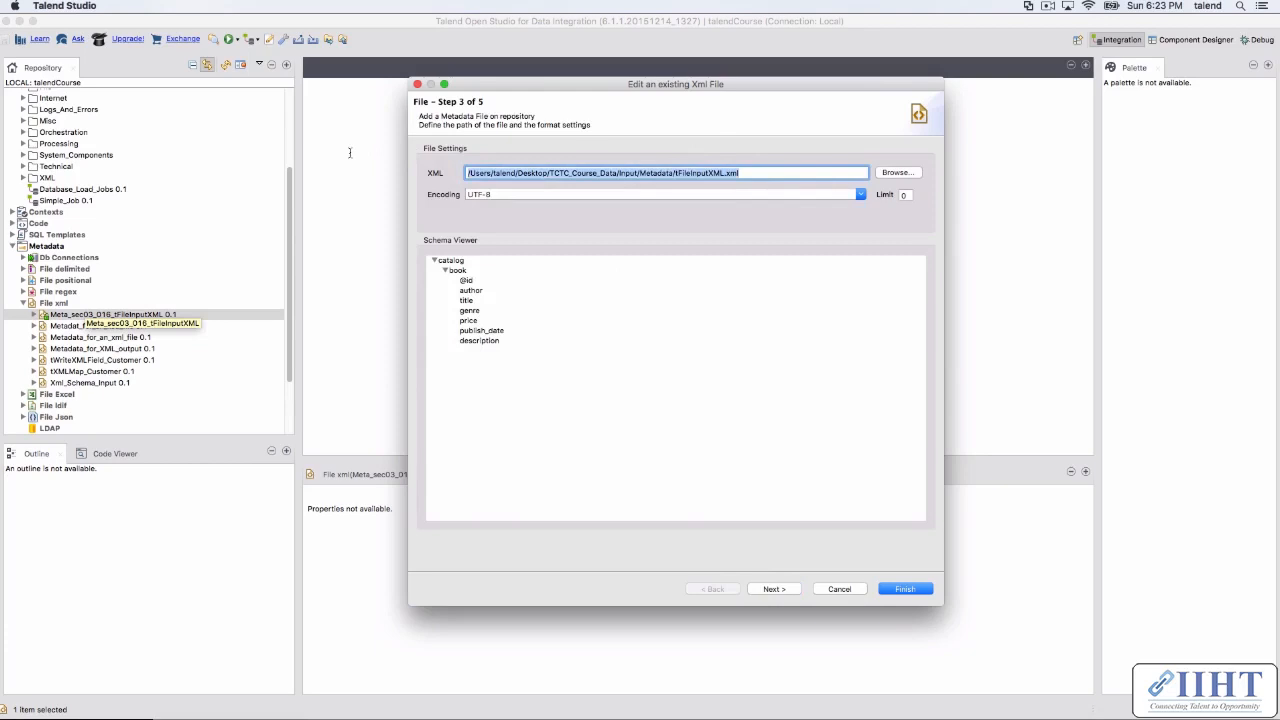
Step: Examine the XML file's encoding setting and the catalog and book hierarchy in the schema preview
{"action": "left_click", "coordinate": [465, 192]}
{"action": "left_click_drag", "start_coordinate": [481, 390], "coordinate": [441, 241]}
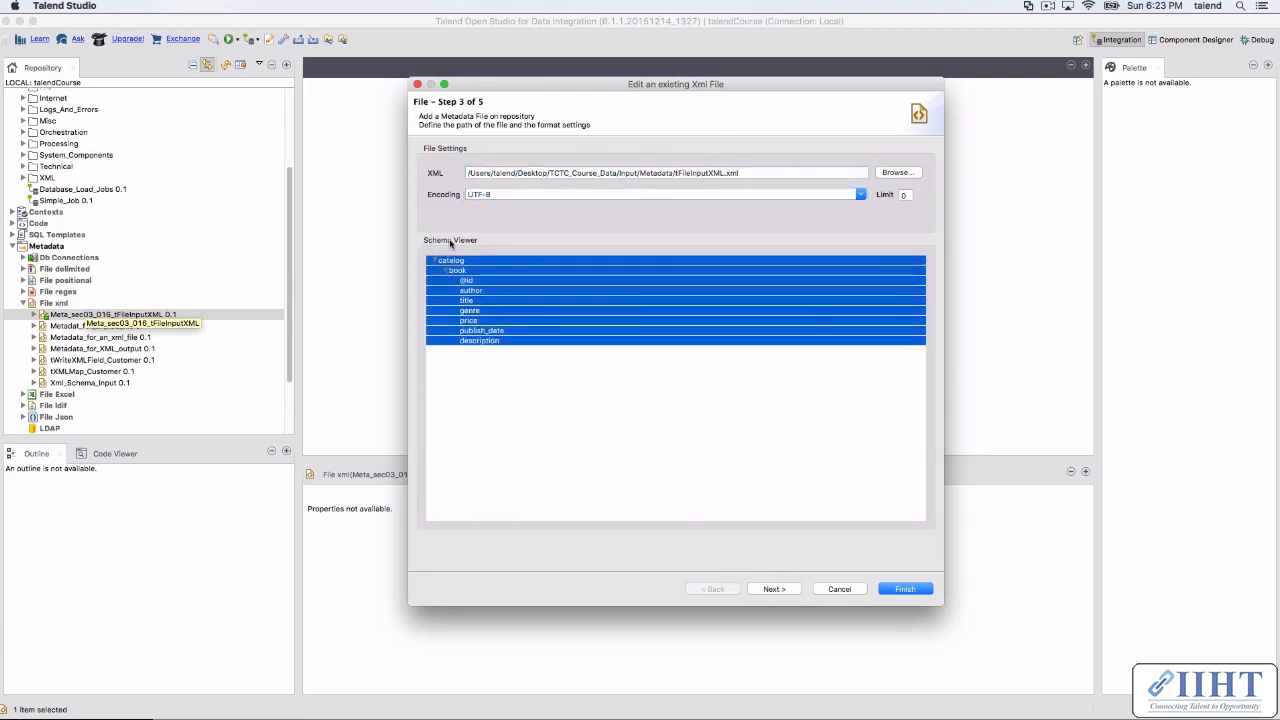
{"action": "left_click", "coordinate": [516, 390]}
{"action": "left_click_drag", "start_coordinate": [502, 417], "coordinate": [465, 244]}
{"action": "key", "text": "Tab"}
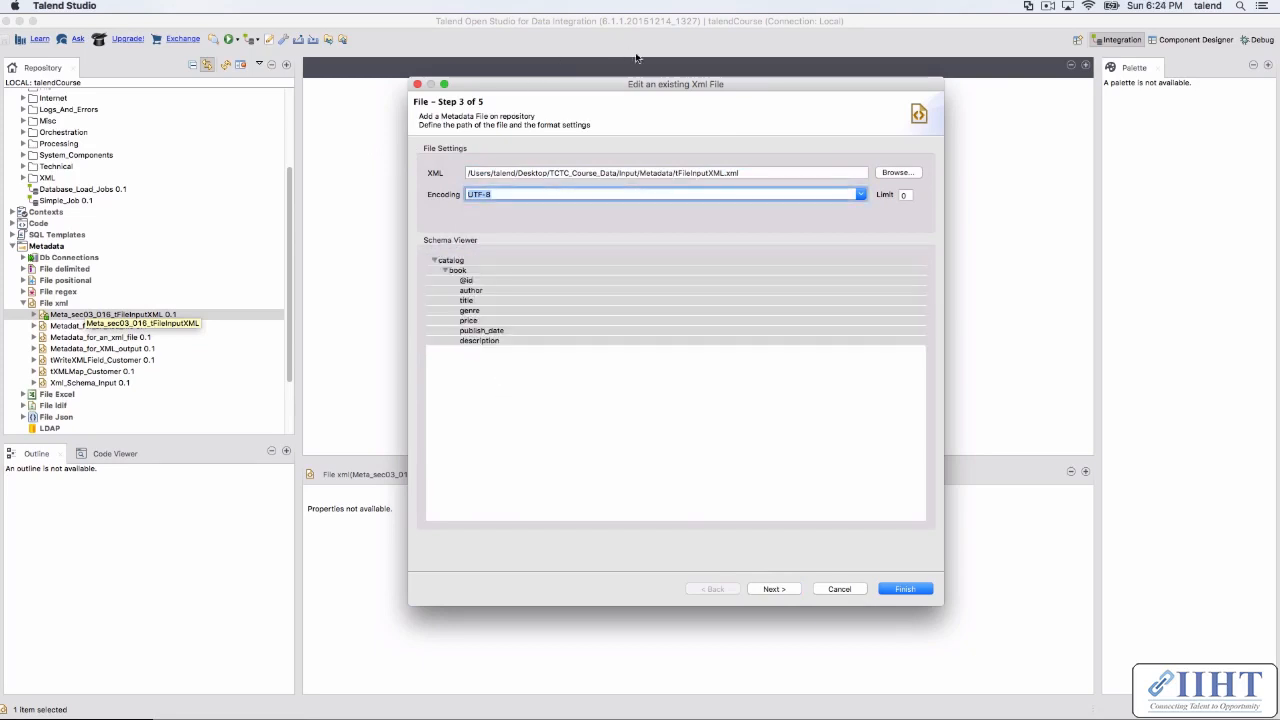
{"action": "left_click", "coordinate": [500, 384]}
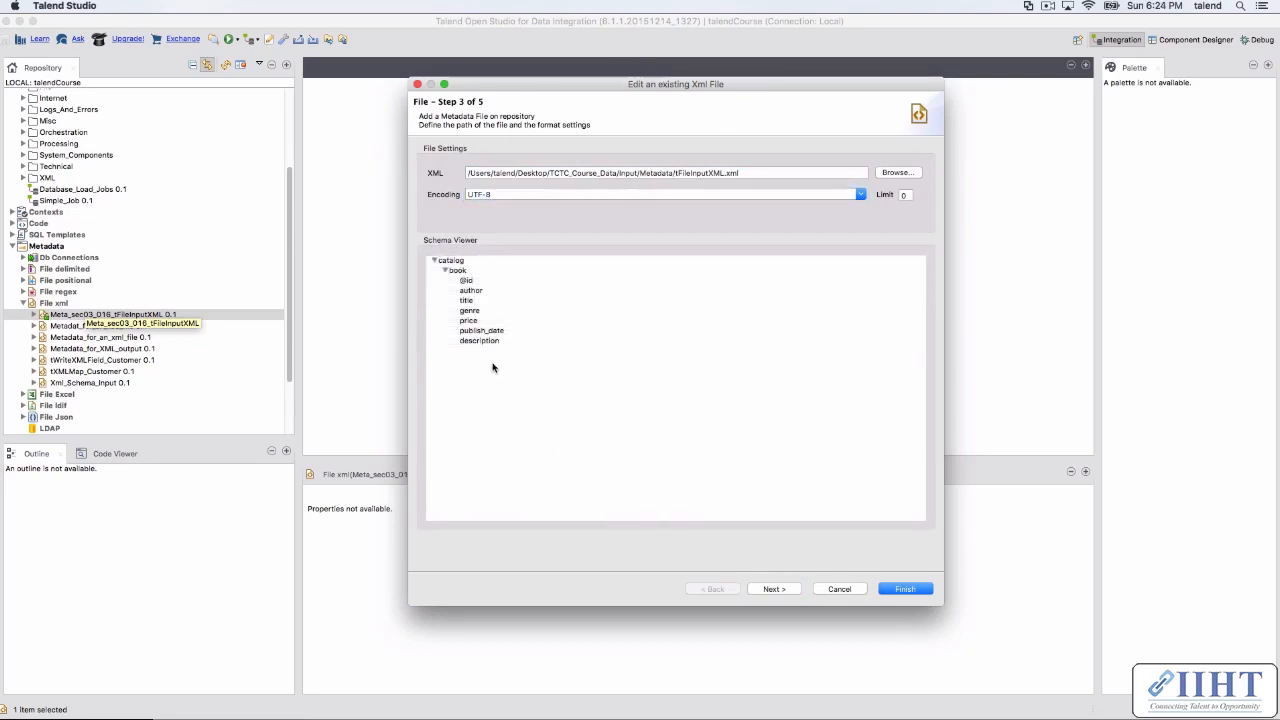
{"action": "left_click_drag", "start_coordinate": [495, 372], "coordinate": [470, 262]}
{"action": "left_click", "coordinate": [531, 411]}
{"action": "left_click", "coordinate": [456, 263]}
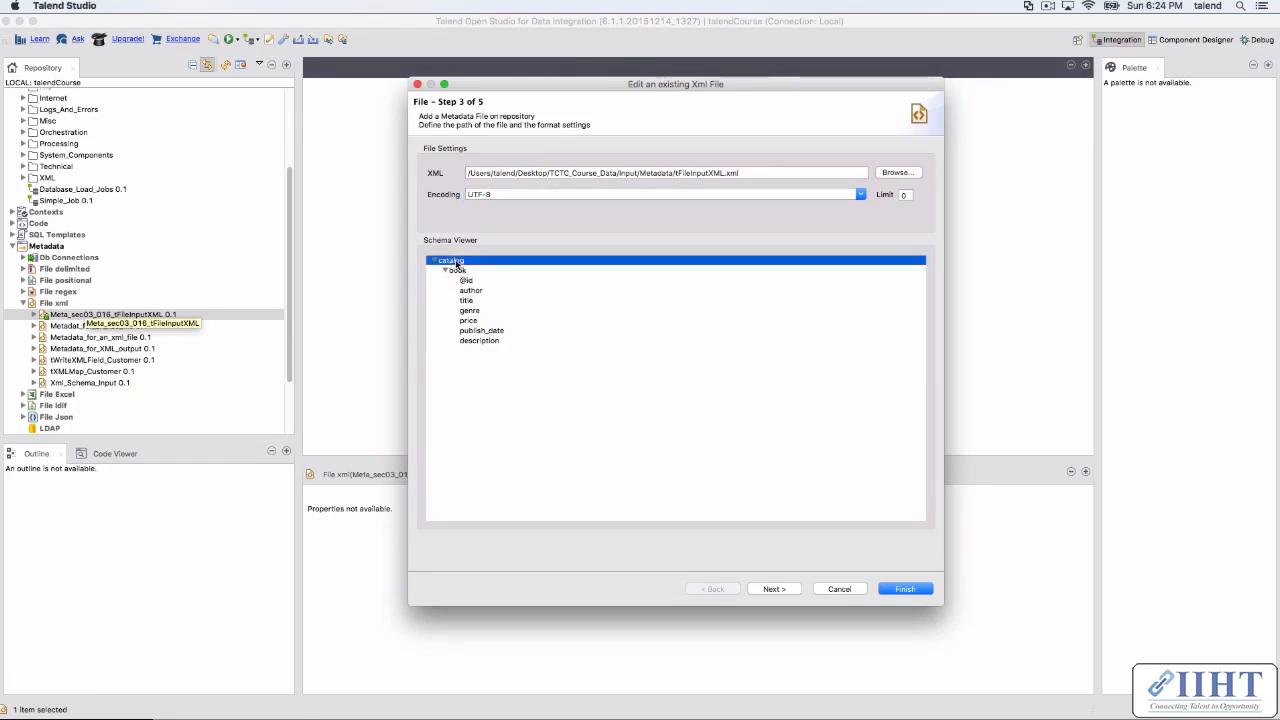
{"action": "left_click", "coordinate": [460, 271]}
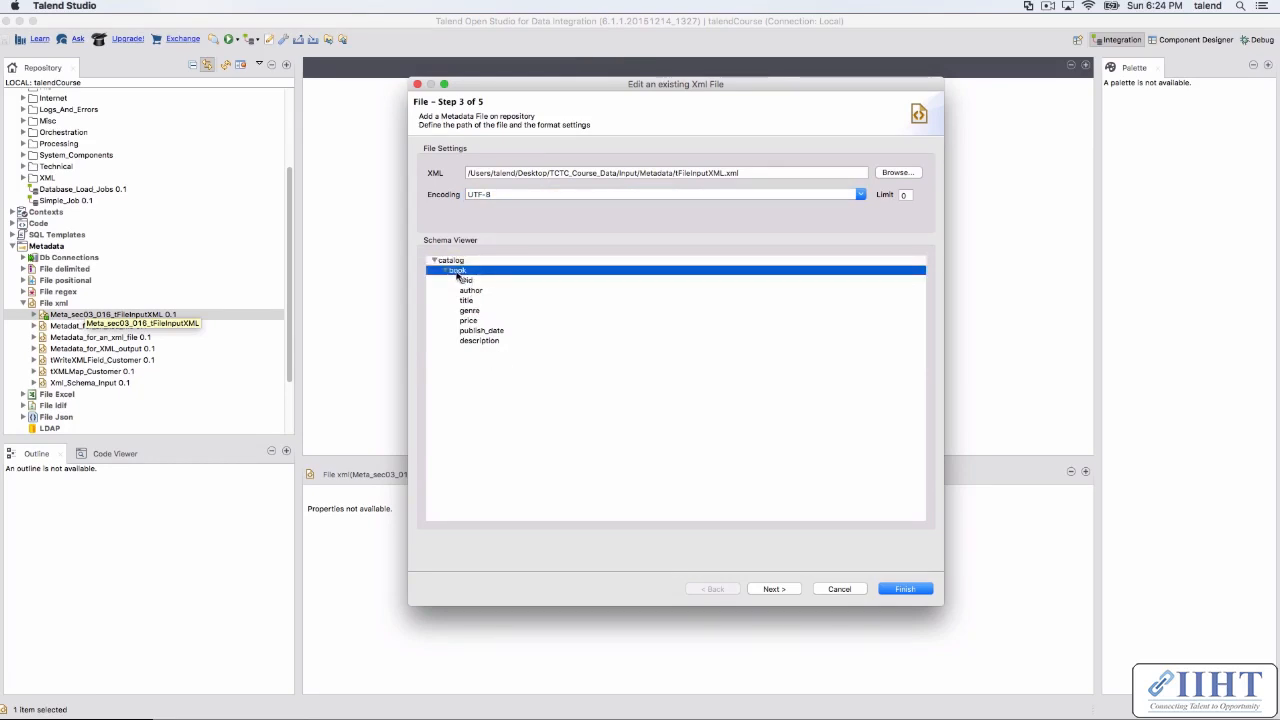
{"action": "left_click", "coordinate": [445, 271]}
{"action": "left_click", "coordinate": [445, 271]}
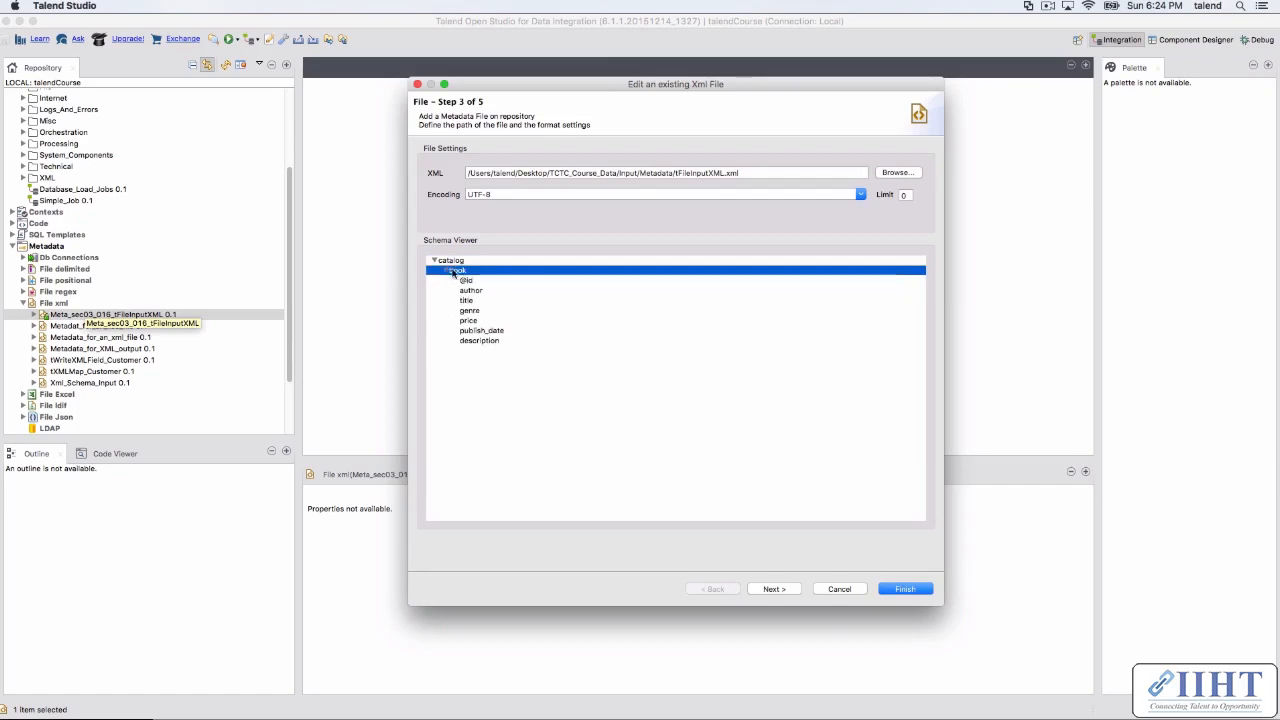
Step: Check the book element's fields in the schema viewer and advance the wizard to the parse settings step
{"action": "left_click_drag", "start_coordinate": [463, 281], "coordinate": [501, 356]}
{"action": "left_click", "coordinate": [502, 357]}
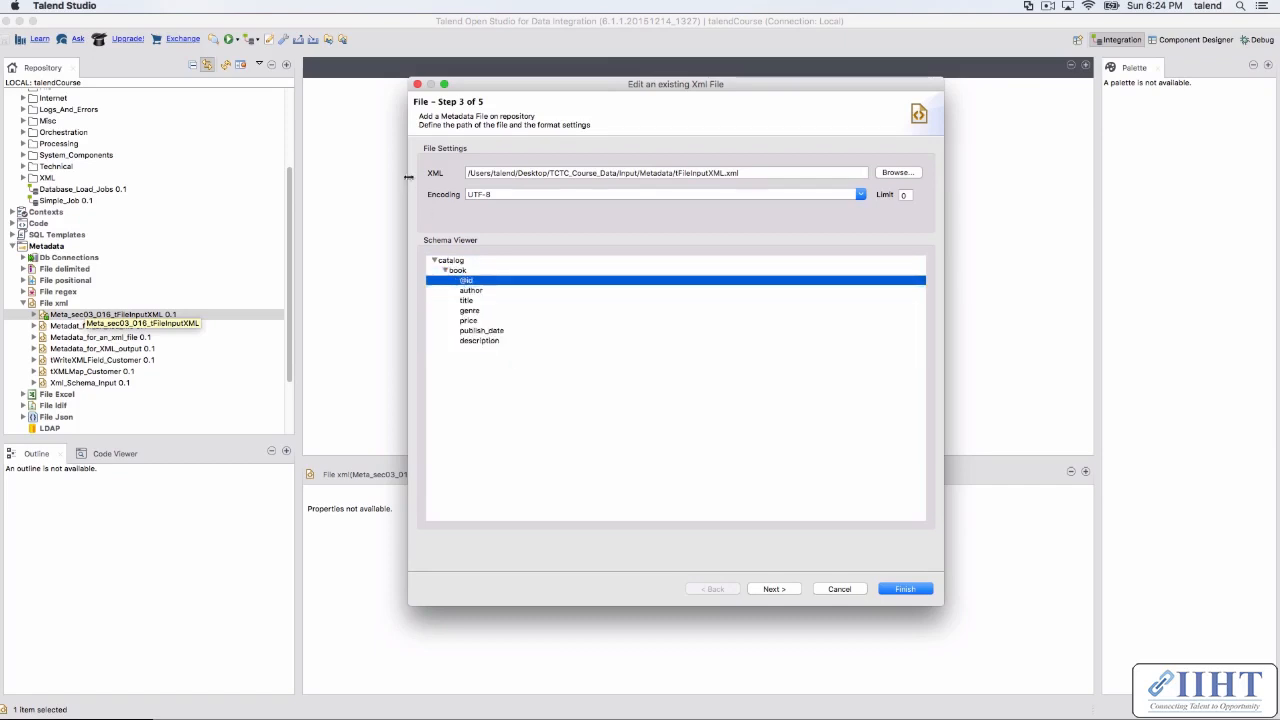
{"action": "key", "text": "Tab"}
{"action": "left_click", "coordinate": [784, 588]}
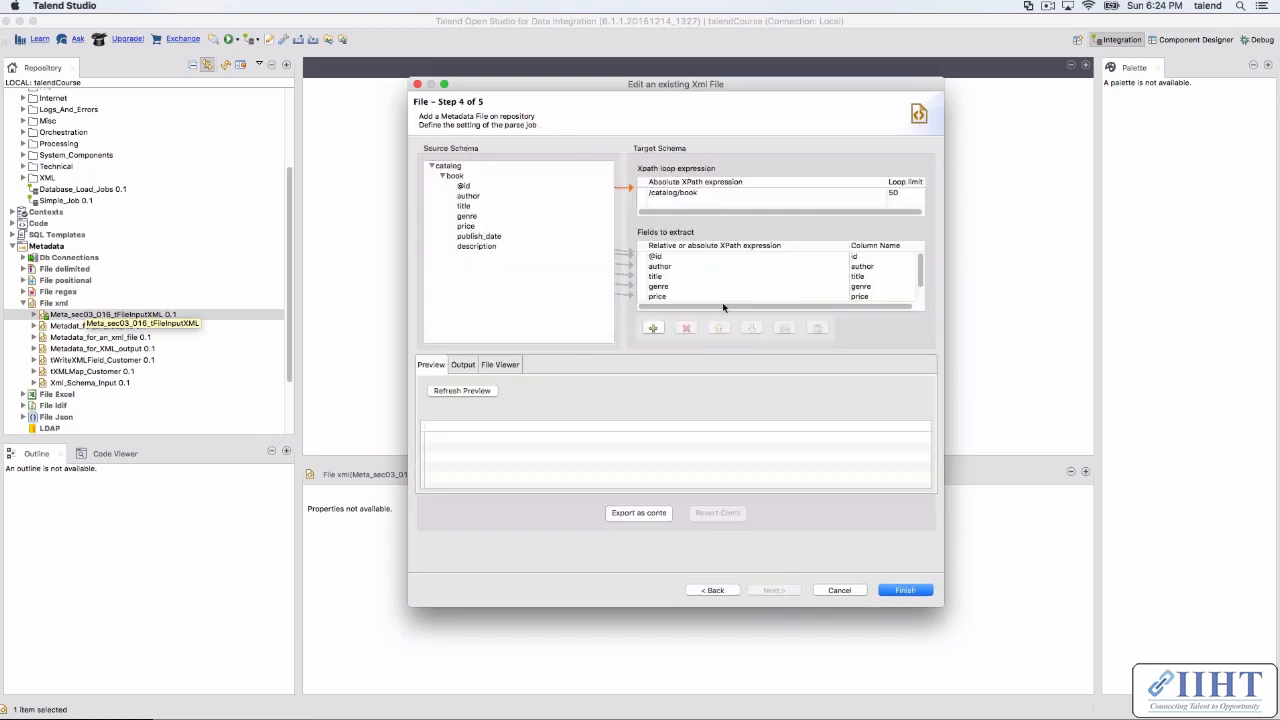
{"action": "left_click_drag", "start_coordinate": [631, 86], "coordinate": [629, 94]}
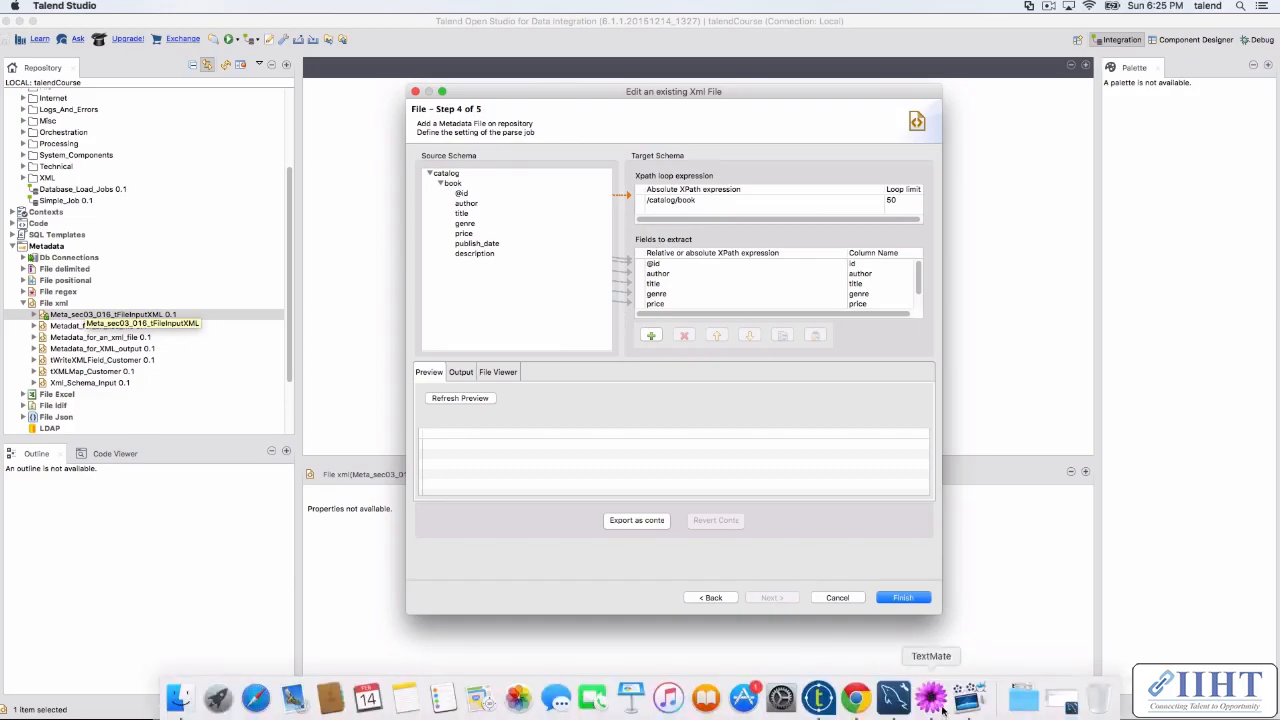
Step: Switch to TextMate and examine the repeating book blocks and their opening tag, which the XPath loop iterates over
{"action": "left_click", "coordinate": [933, 697]}
{"action": "left_click_drag", "start_coordinate": [92, 162], "coordinate": [37, 75]}
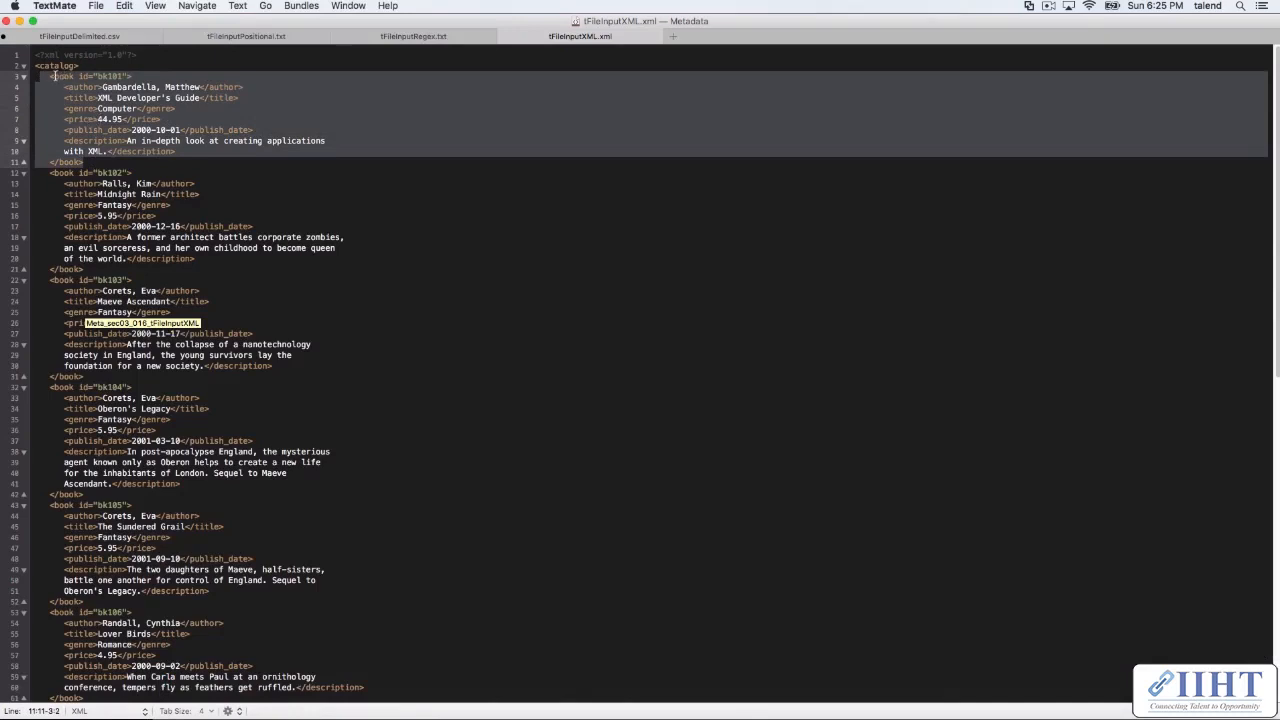
{"action": "left_click_drag", "start_coordinate": [48, 168], "coordinate": [97, 376]}
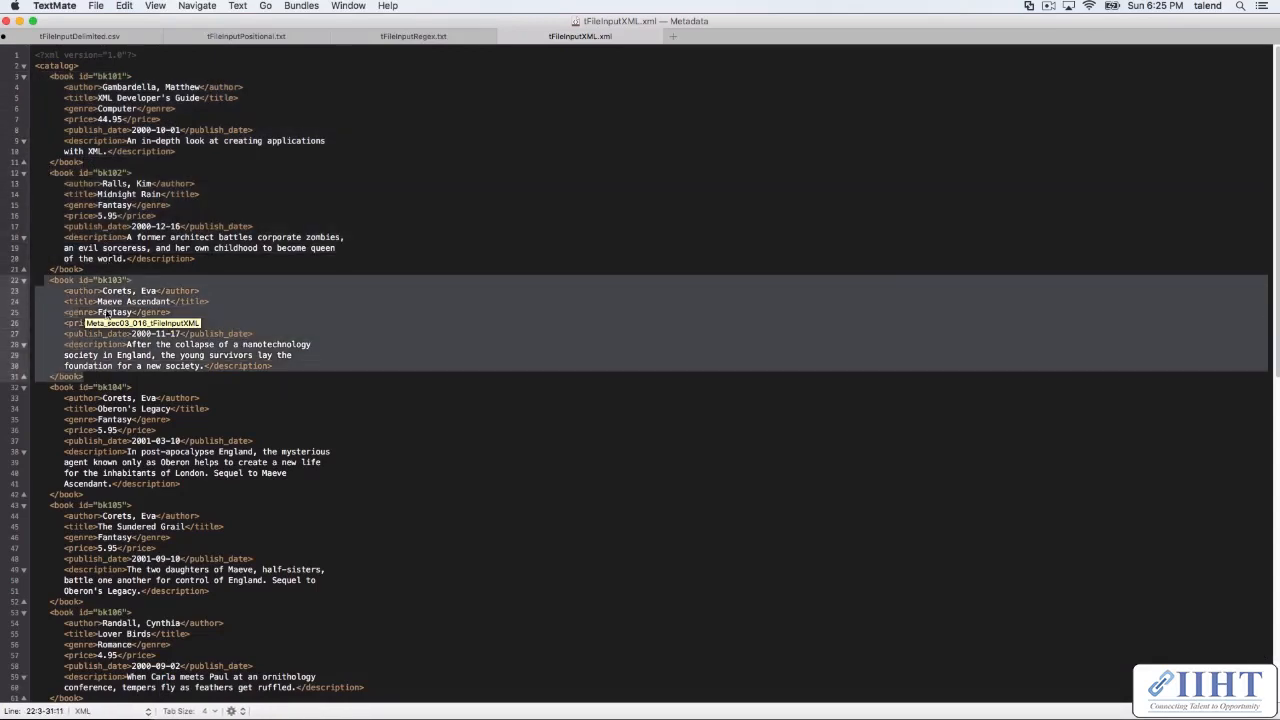
{"action": "left_click_drag", "start_coordinate": [46, 76], "coordinate": [73, 77]}
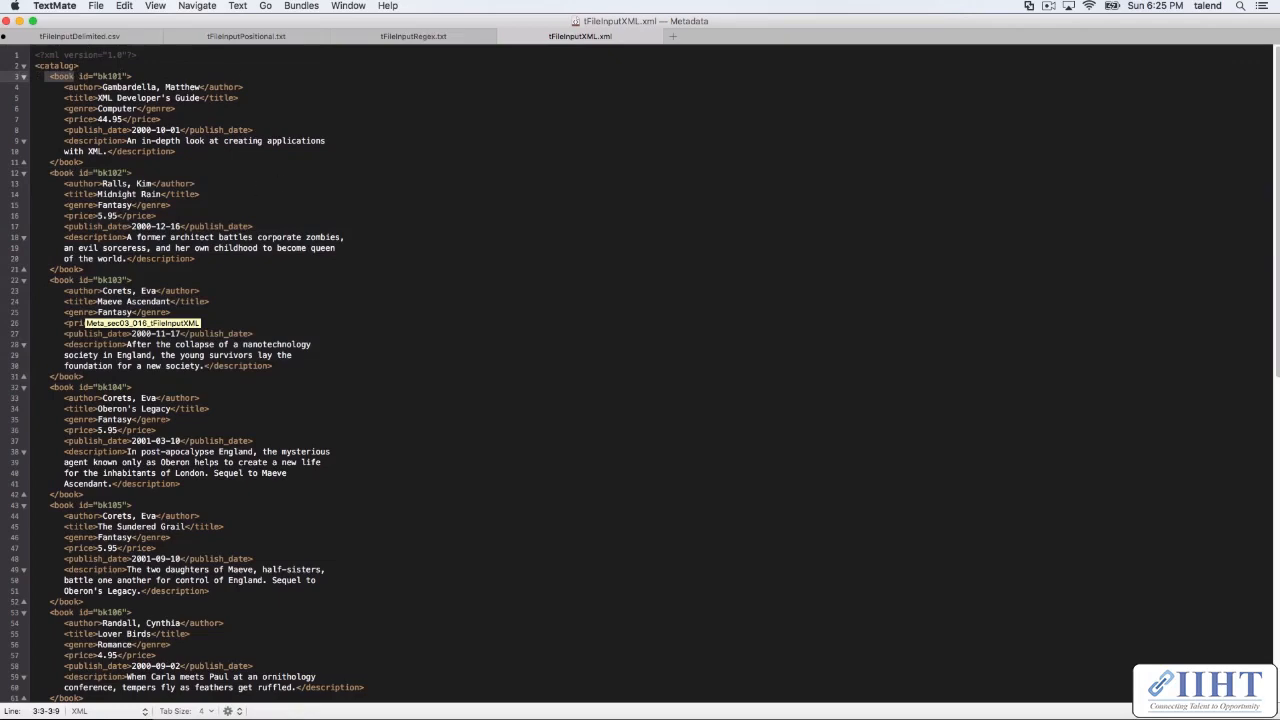
Step: Switch back to Talend Studio and examine how the book element's fields map to the extracted XPath expressions and column names
{"action": "left_click", "coordinate": [829, 695]}
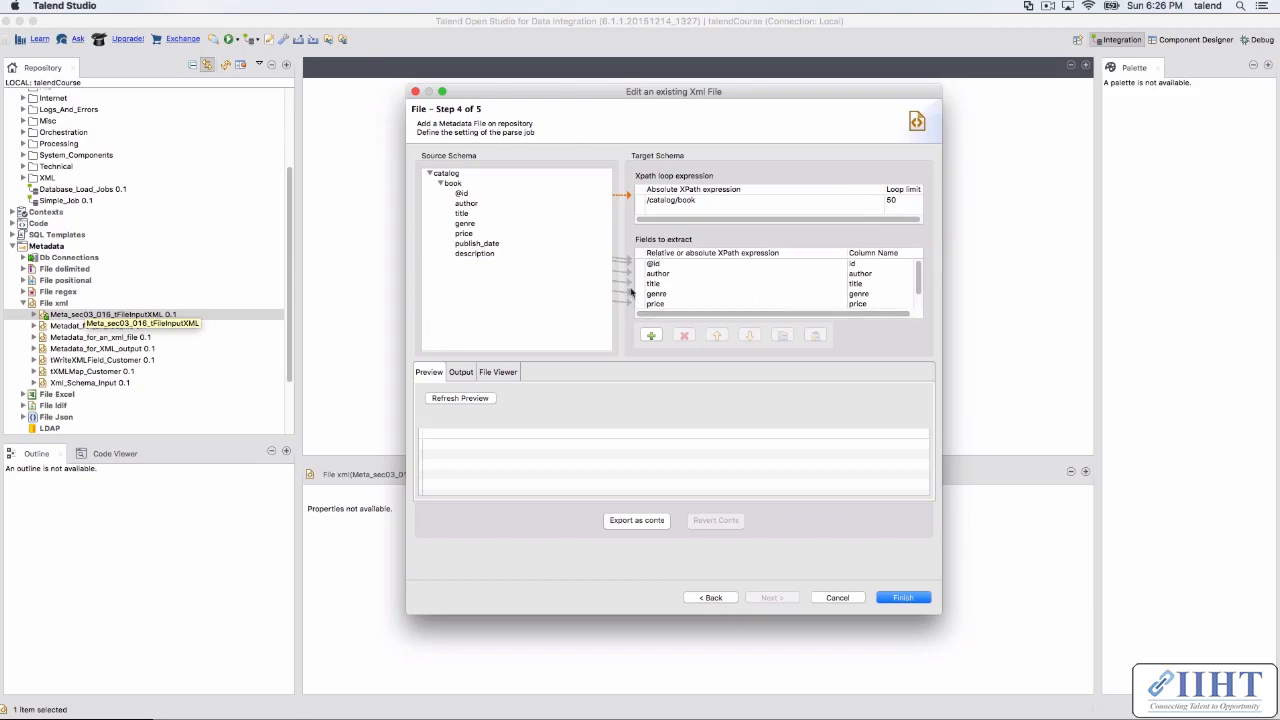
{"action": "left_click_drag", "start_coordinate": [478, 255], "coordinate": [518, 270]}
{"action": "left_click", "coordinate": [457, 184]}
{"action": "left_click_drag", "start_coordinate": [457, 184], "coordinate": [530, 262]}
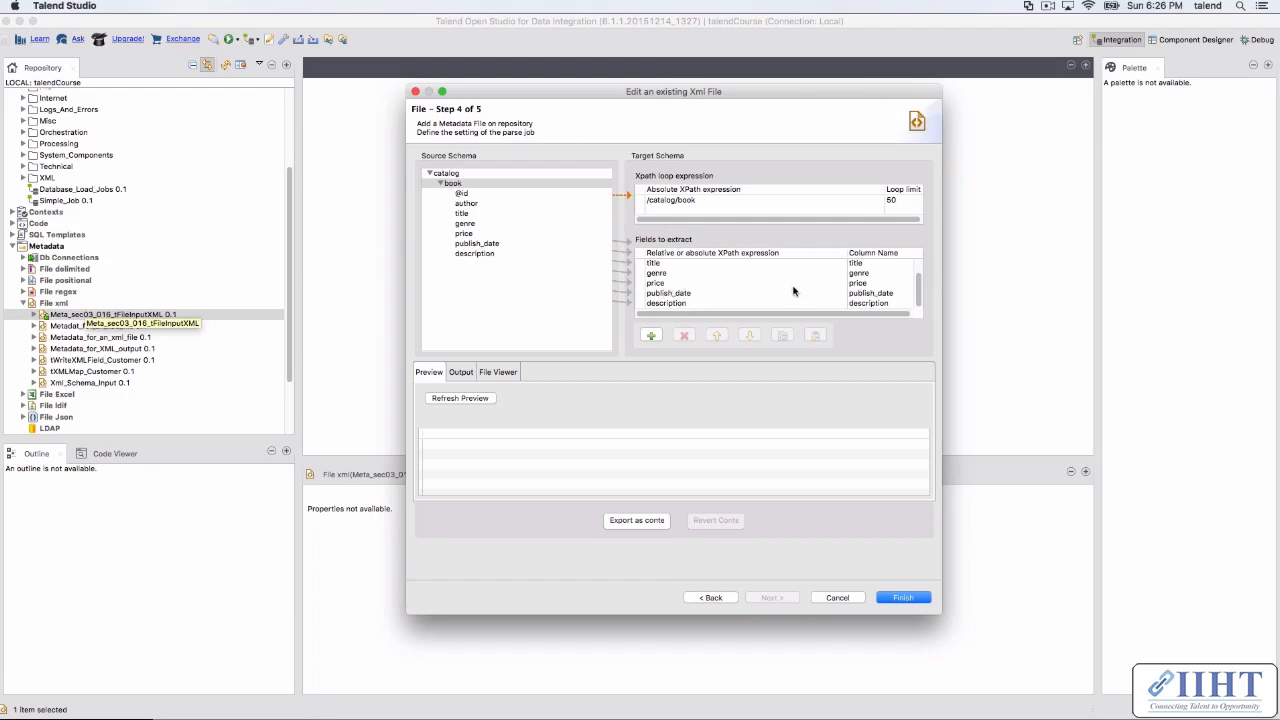
{"action": "left_click", "coordinate": [867, 264]}
{"action": "left_click", "coordinate": [868, 273]}
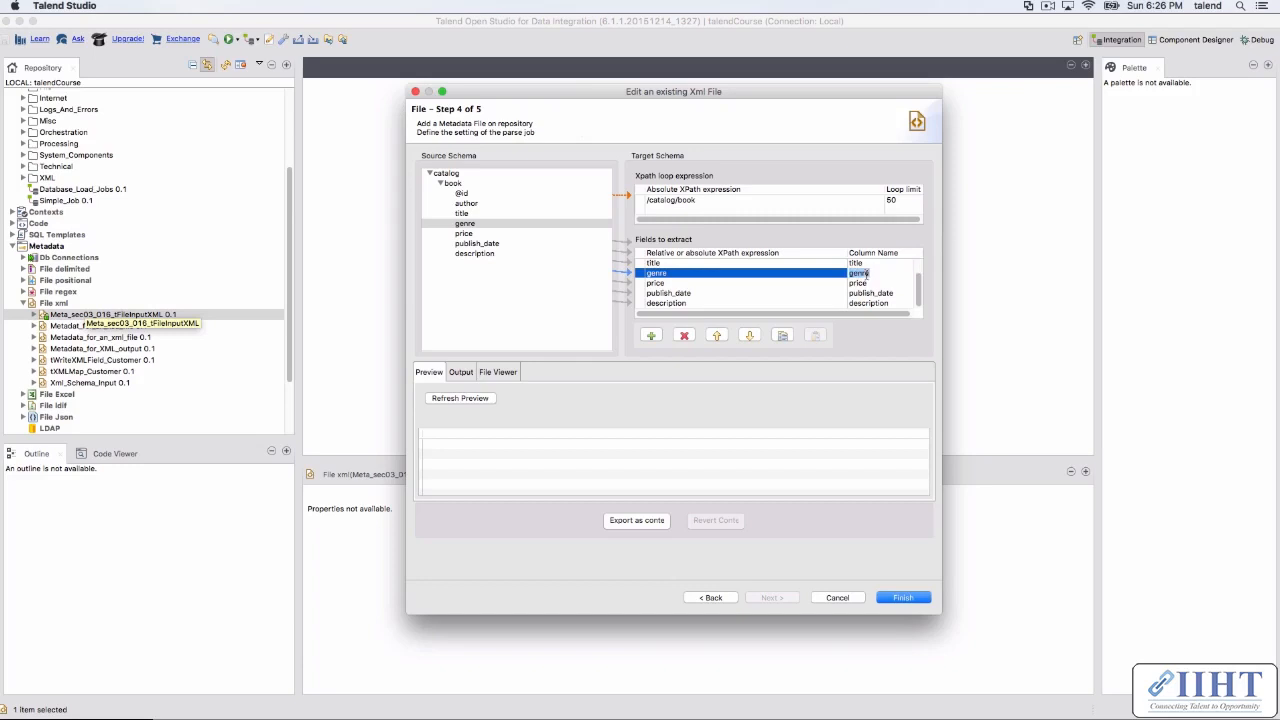
{"action": "left_click", "coordinate": [868, 283]}
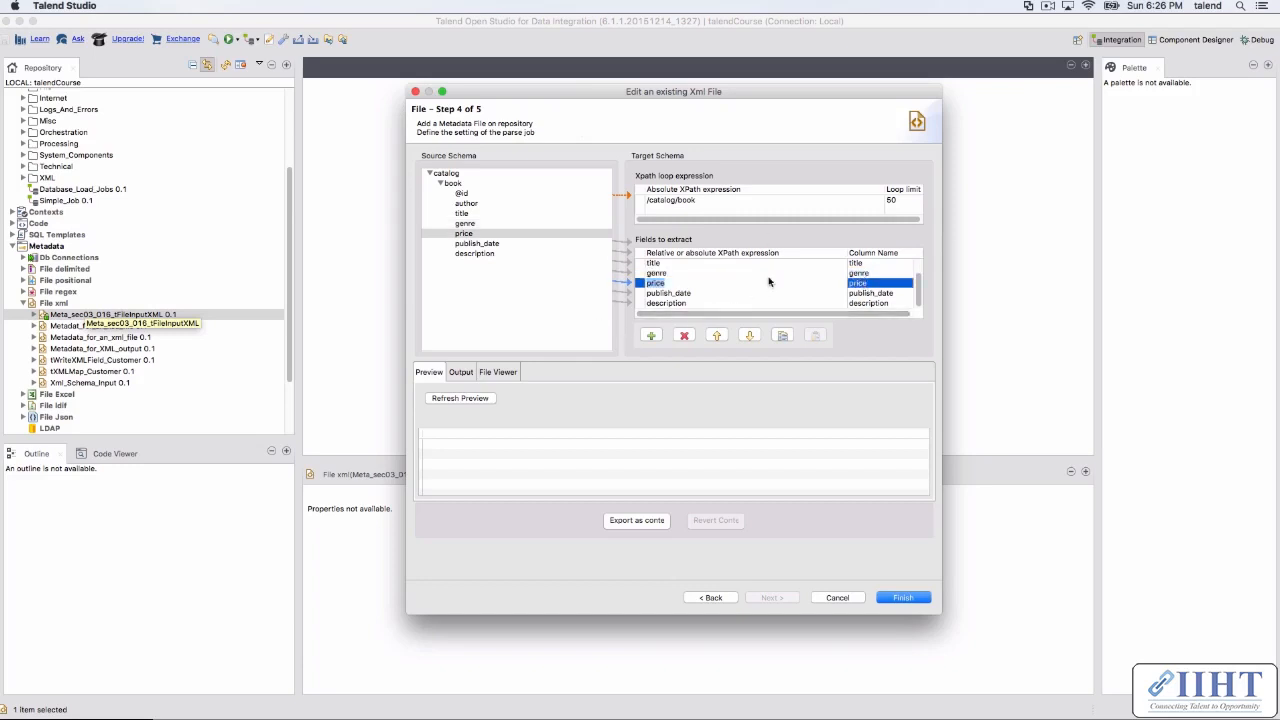
{"action": "left_click", "coordinate": [708, 302]}
Step: Refresh the data preview and look through the extracted book rows, widening the id column
{"action": "left_click", "coordinate": [455, 398]}
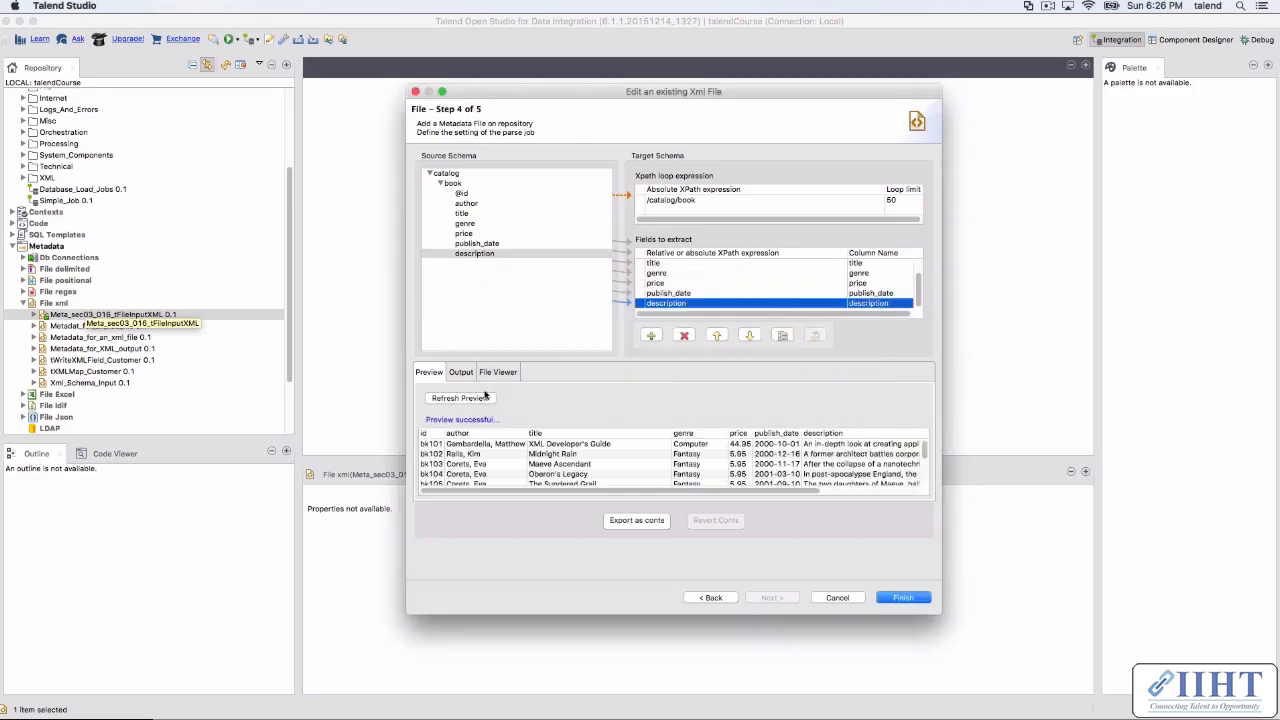
{"action": "left_click_drag", "start_coordinate": [924, 443], "coordinate": [928, 490]}
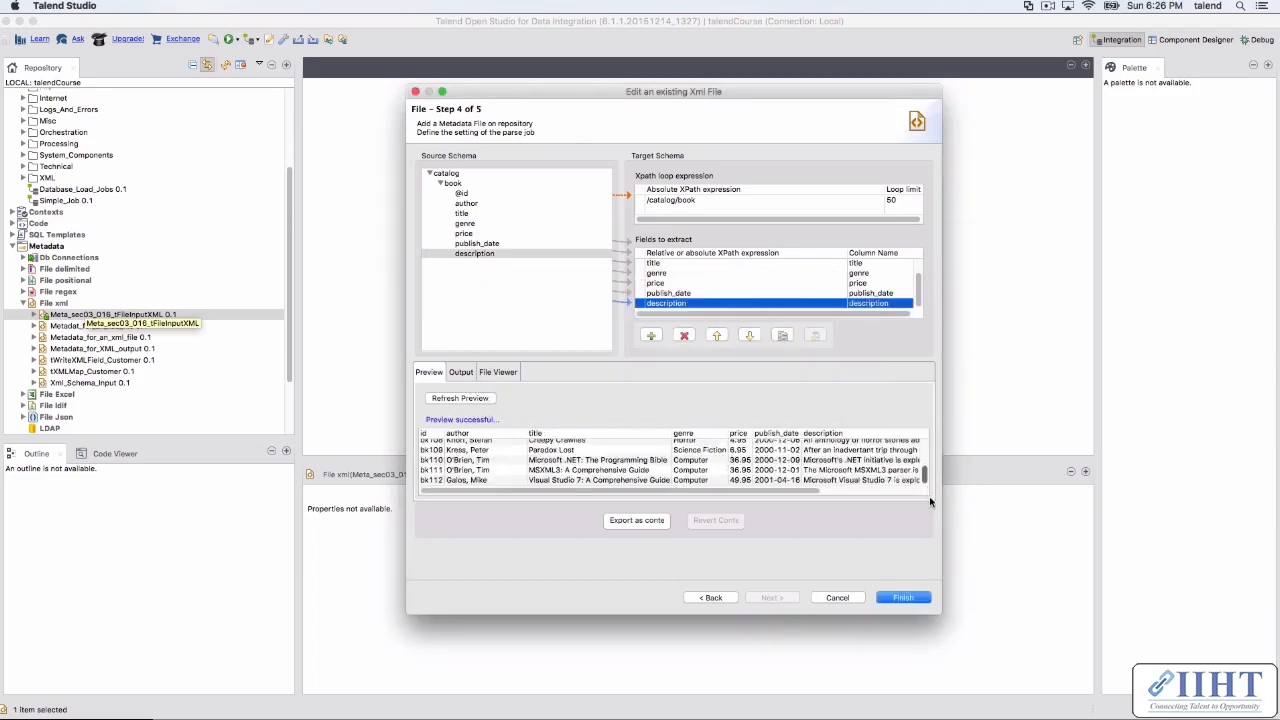
{"action": "left_click_drag", "start_coordinate": [808, 488], "coordinate": [627, 497]}
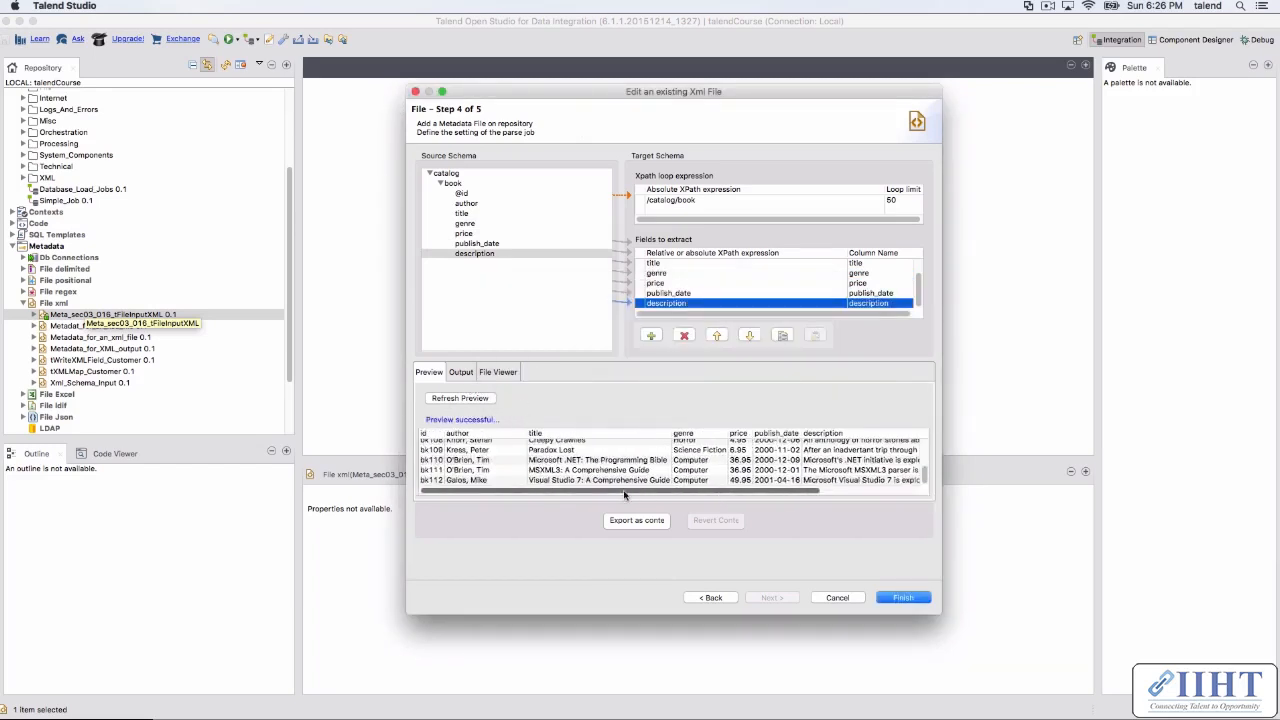
{"action": "left_click_drag", "start_coordinate": [445, 433], "coordinate": [463, 433]}
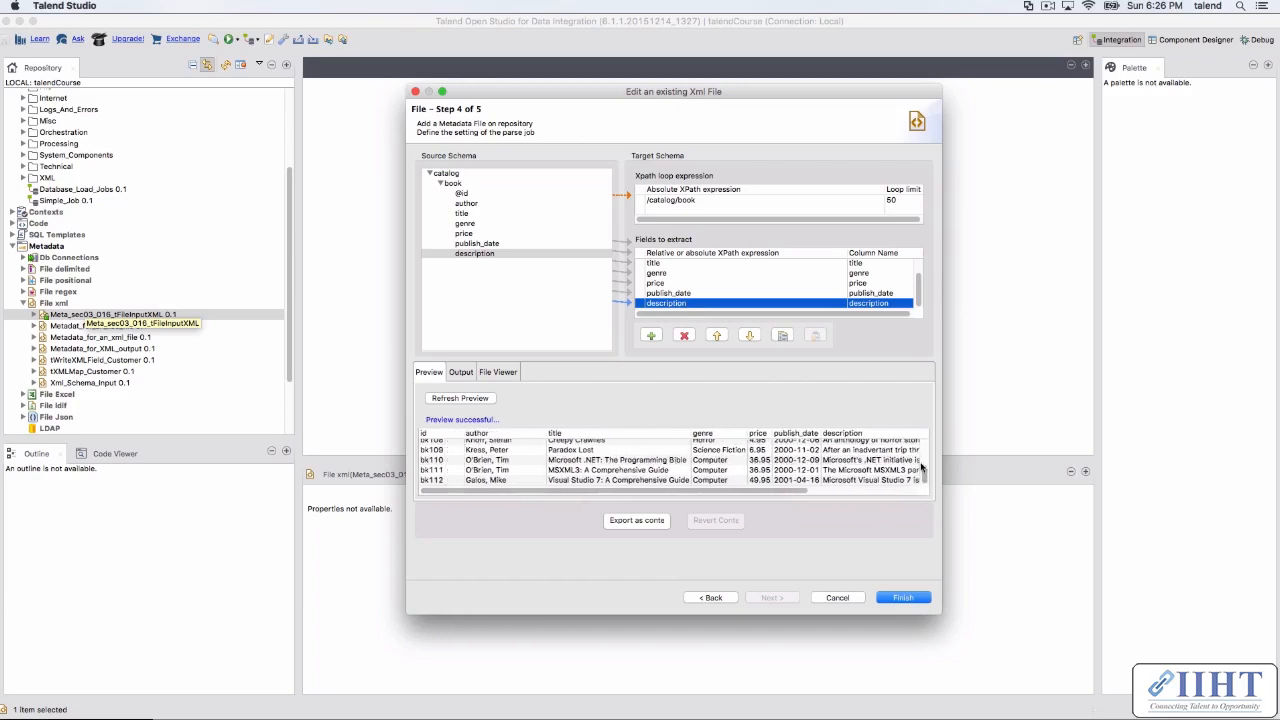
{"action": "left_click_drag", "start_coordinate": [922, 472], "coordinate": [922, 426]}
Step: Find the last book record, bk112, in TextMate's XML file and locate the same record in Talend Studio's preview
{"action": "mouse_move", "coordinate": [743, 714]}
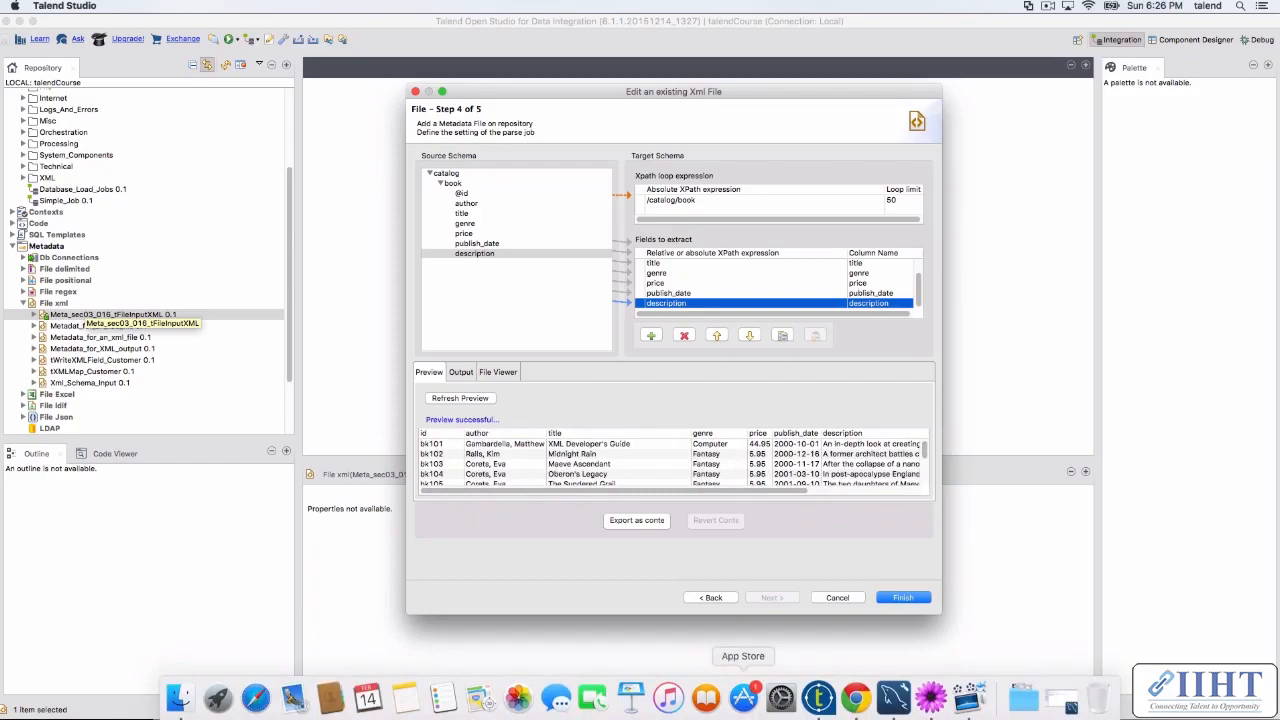
{"action": "left_click", "coordinate": [930, 698]}
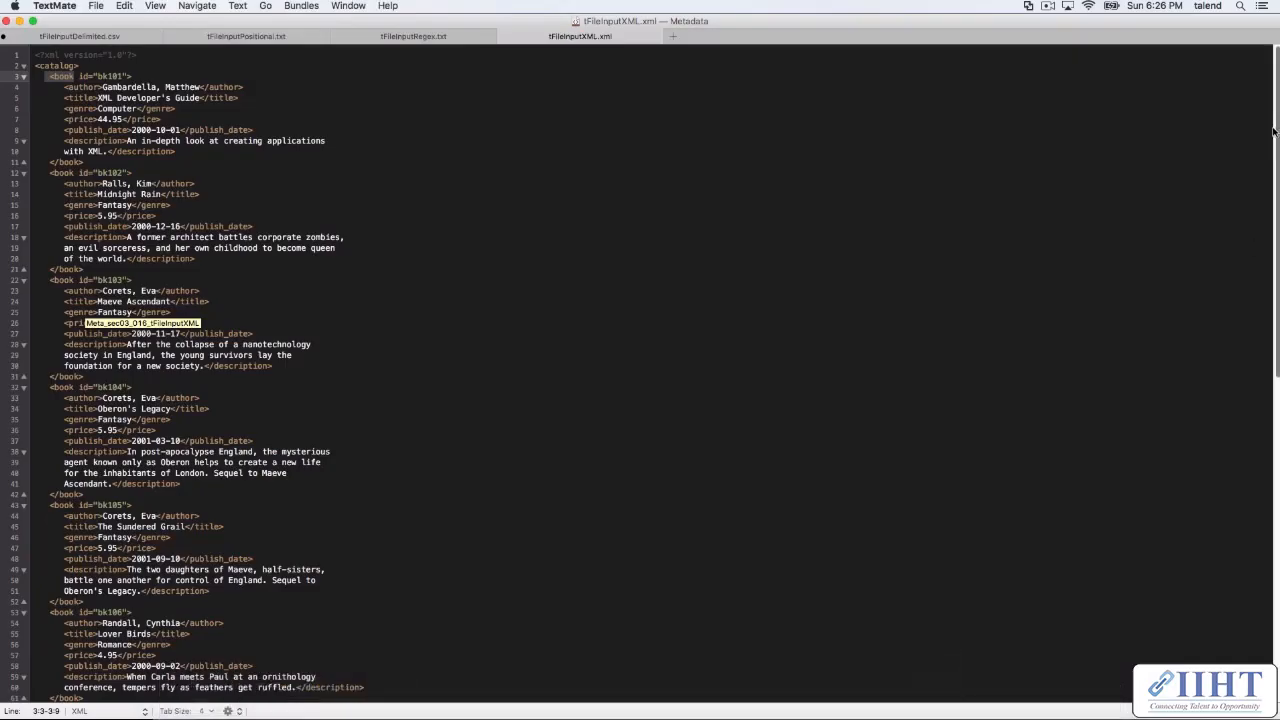
{"action": "left_click_drag", "start_coordinate": [1277, 125], "coordinate": [1257, 543]}
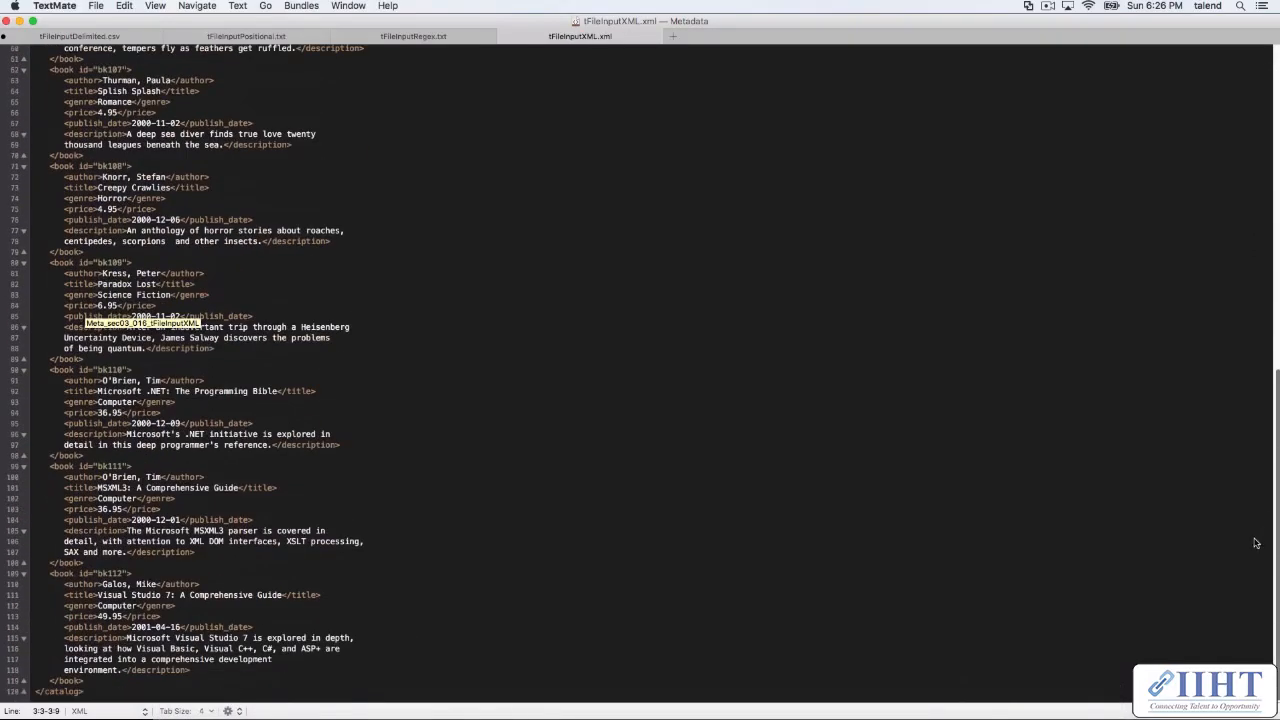
{"action": "double_click", "coordinate": [101, 575]}
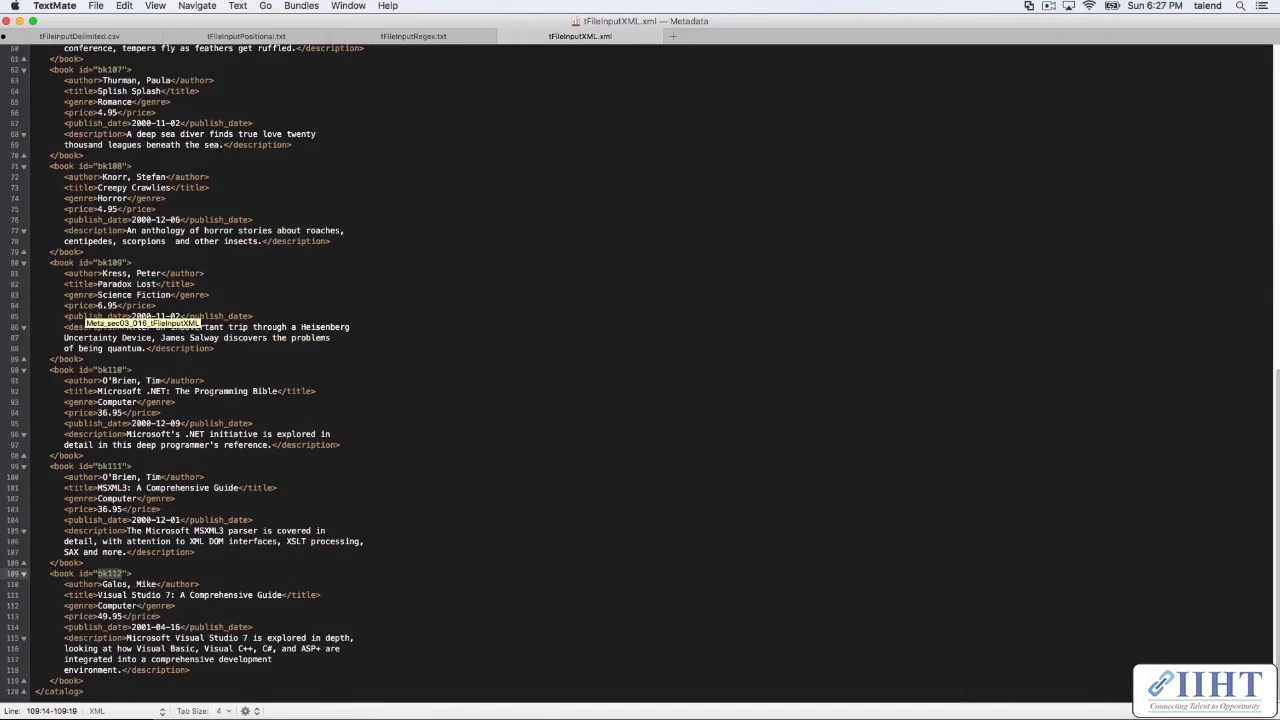
{"action": "mouse_move", "coordinate": [968, 700]}
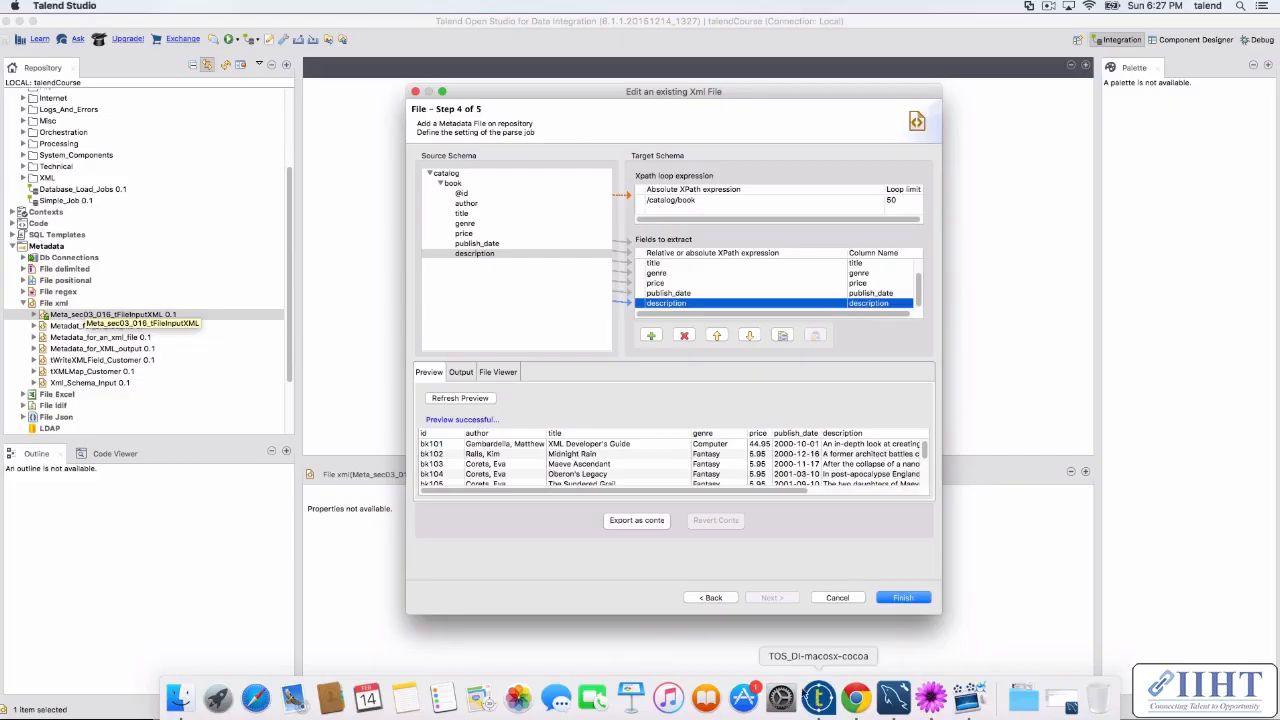
{"action": "left_click", "coordinate": [818, 697]}
{"action": "scroll", "coordinate": [890, 470], "scroll_direction": "down", "scroll_amount": 5}
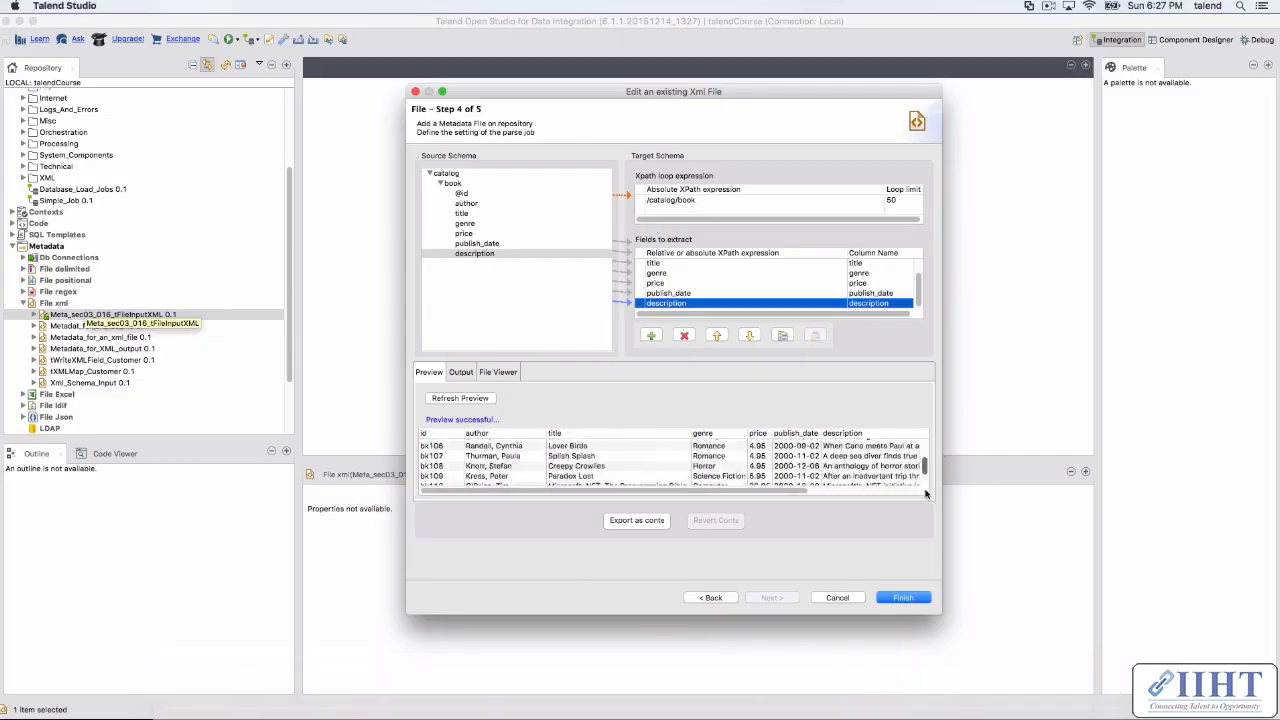
{"action": "left_click", "coordinate": [438, 481]}
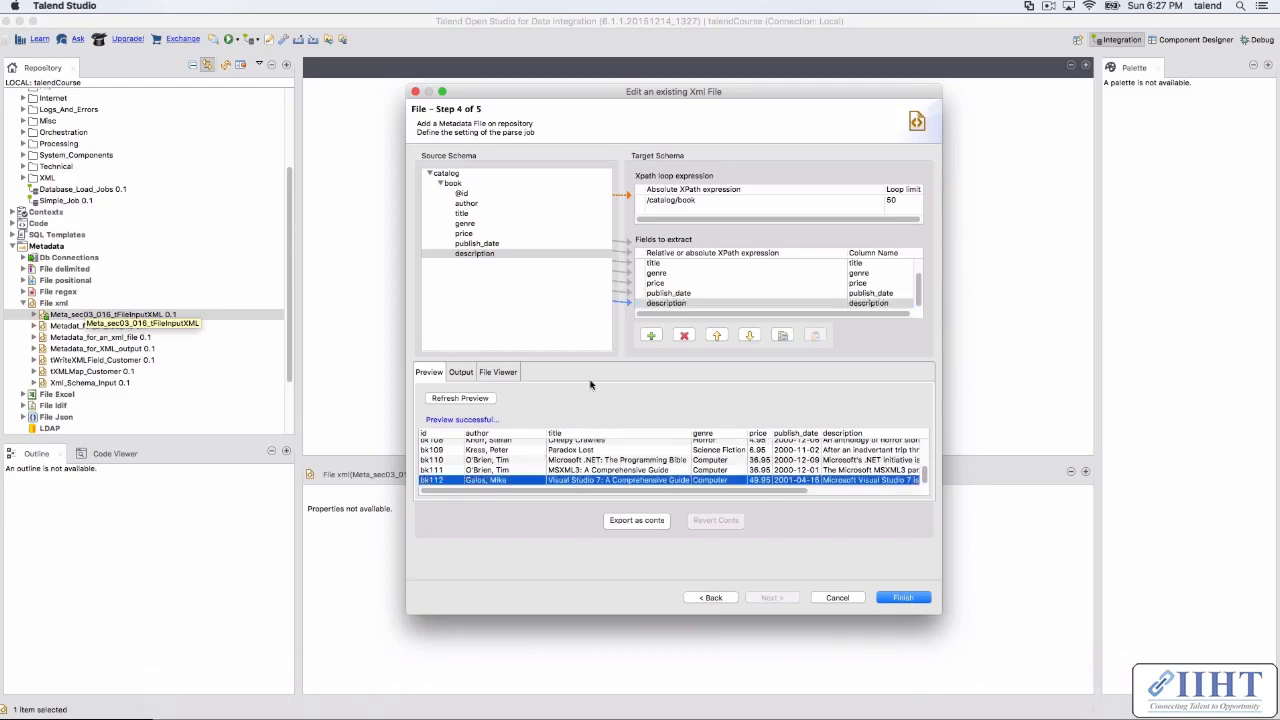
Step: View the raw XML in the wizard's file viewer, and return to the data preview and refresh it
{"action": "left_click", "coordinate": [493, 372]}
{"action": "left_click_drag", "start_coordinate": [926, 396], "coordinate": [928, 480]}
{"action": "left_click", "coordinate": [429, 372]}
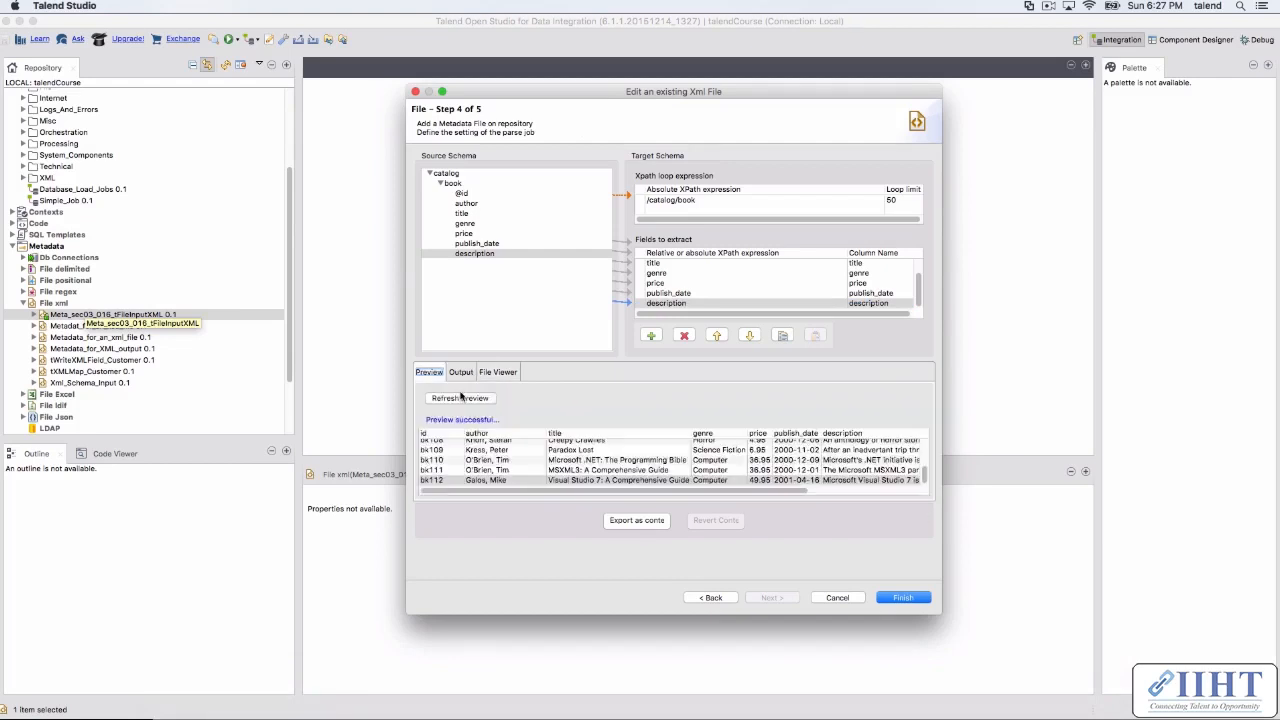
{"action": "left_click", "coordinate": [445, 397]}
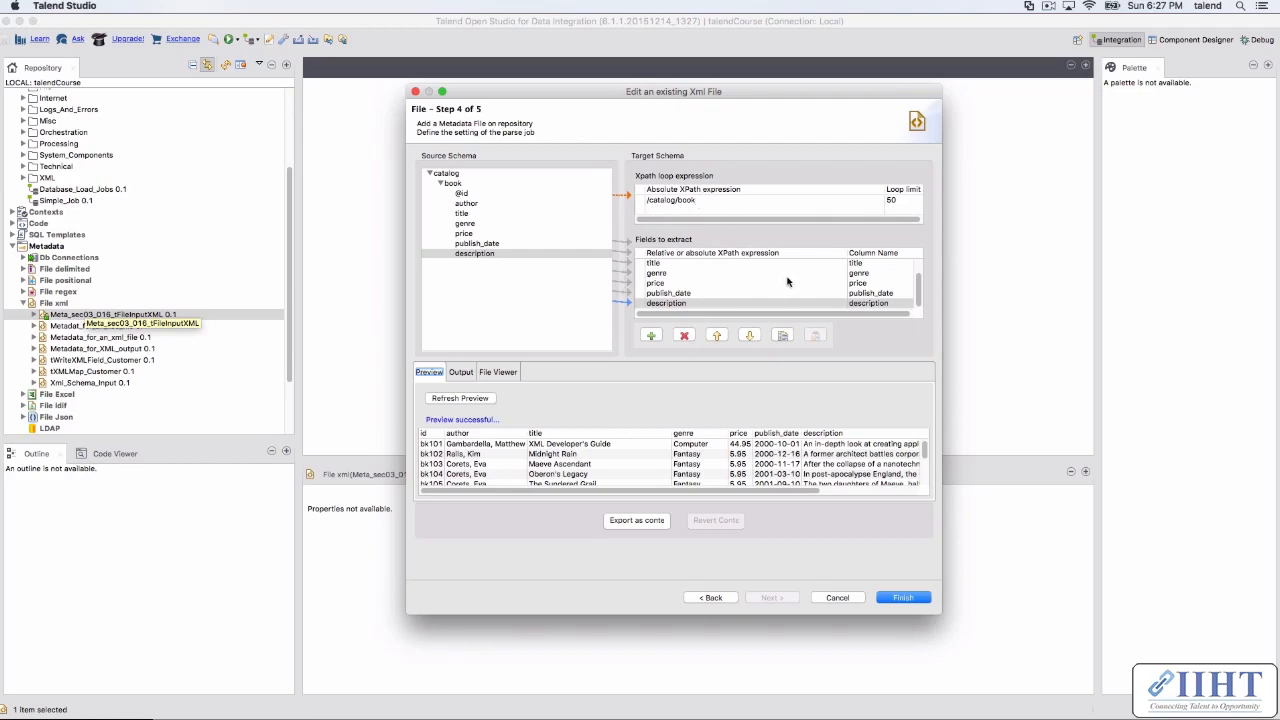
Step: Cancel the wizard and open the metadata schema under Meta_sec03_016_tFileInputXML for editing
{"action": "left_click", "coordinate": [836, 598]}
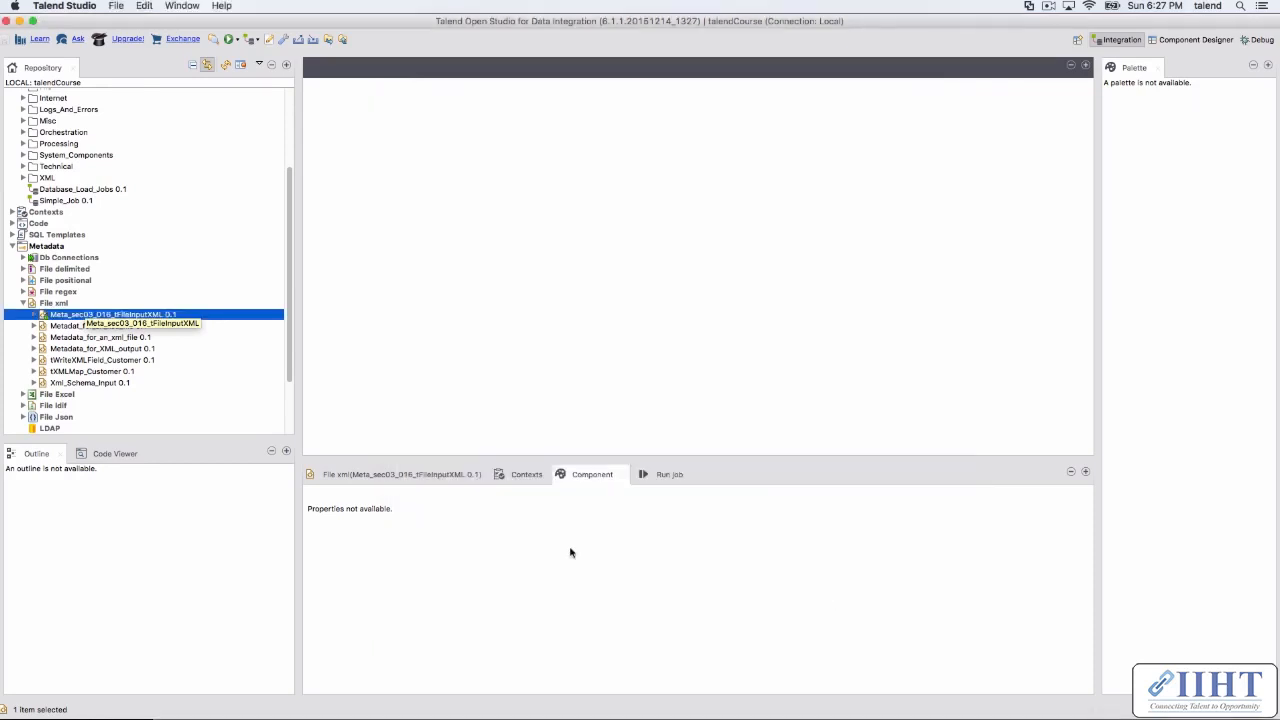
{"action": "left_click", "coordinate": [34, 314]}
{"action": "left_click", "coordinate": [66, 326]}
{"action": "right_click", "coordinate": [88, 327]}
{"action": "left_click", "coordinate": [130, 332]}
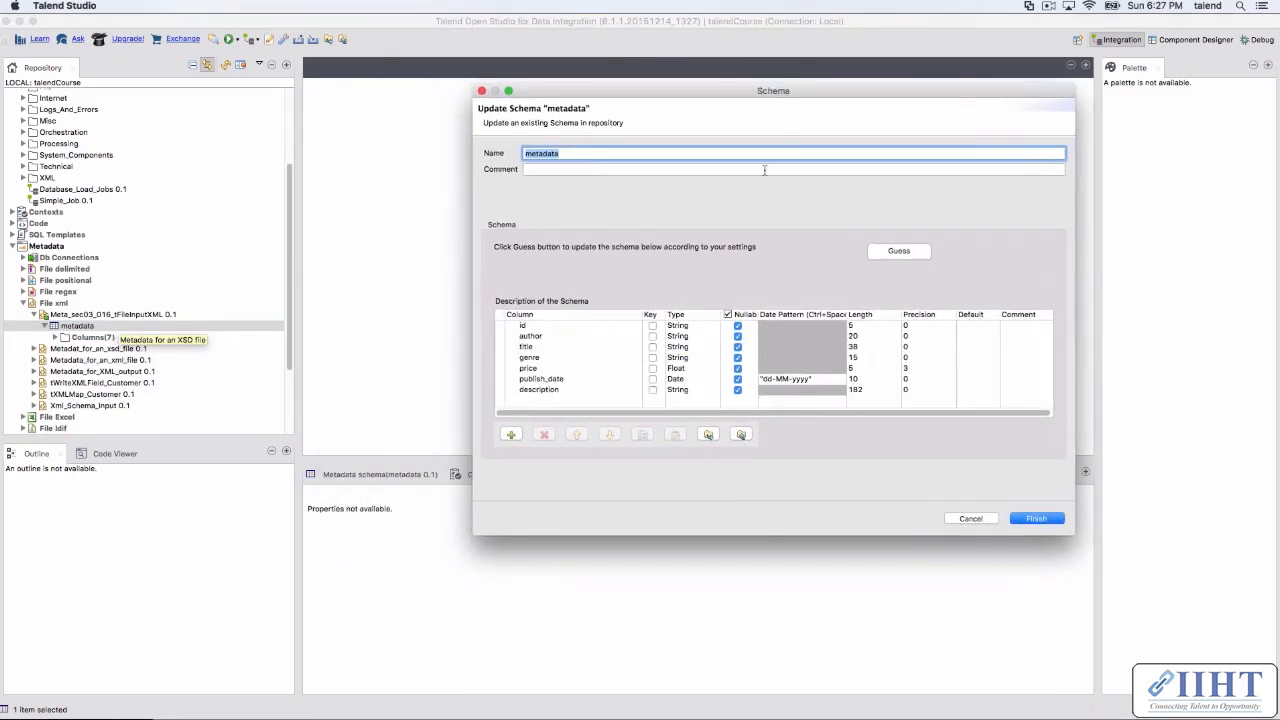
Step: Compare the publish_date column's date pattern with the year, month and day order used in tFileInputXML.xml in TextMate
{"action": "left_click", "coordinate": [575, 379]}
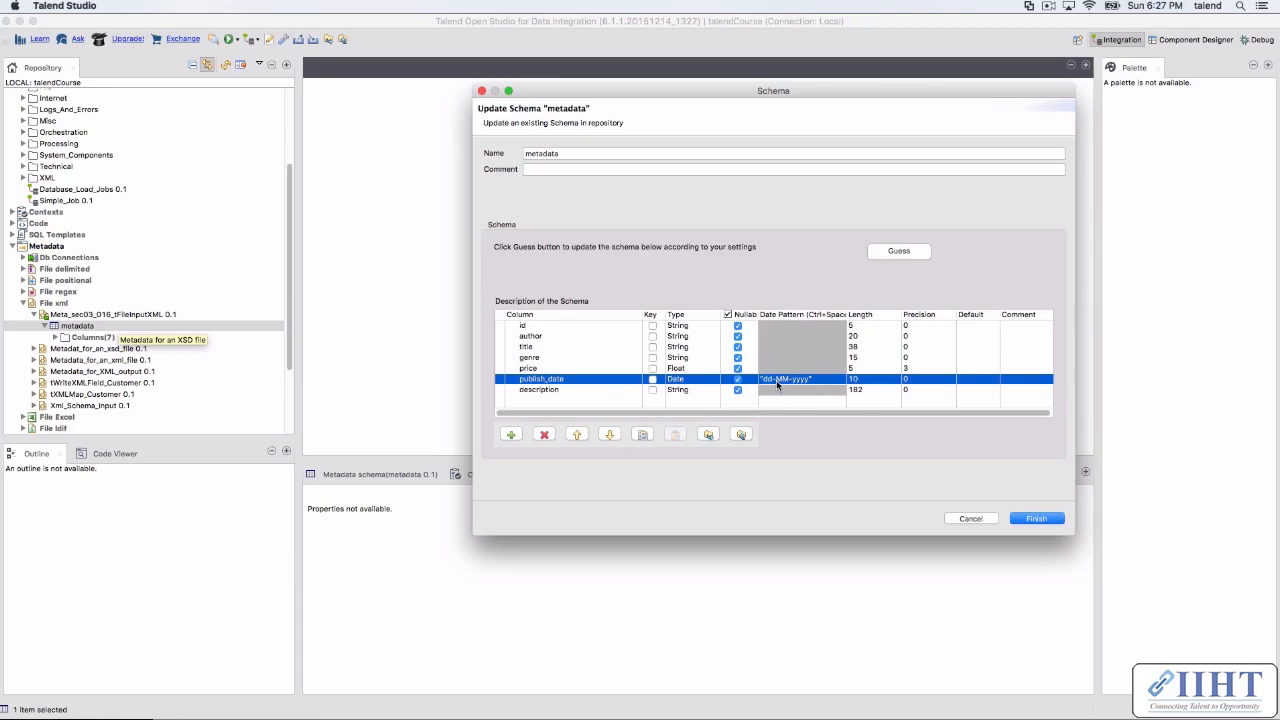
{"action": "mouse_move", "coordinate": [893, 697]}
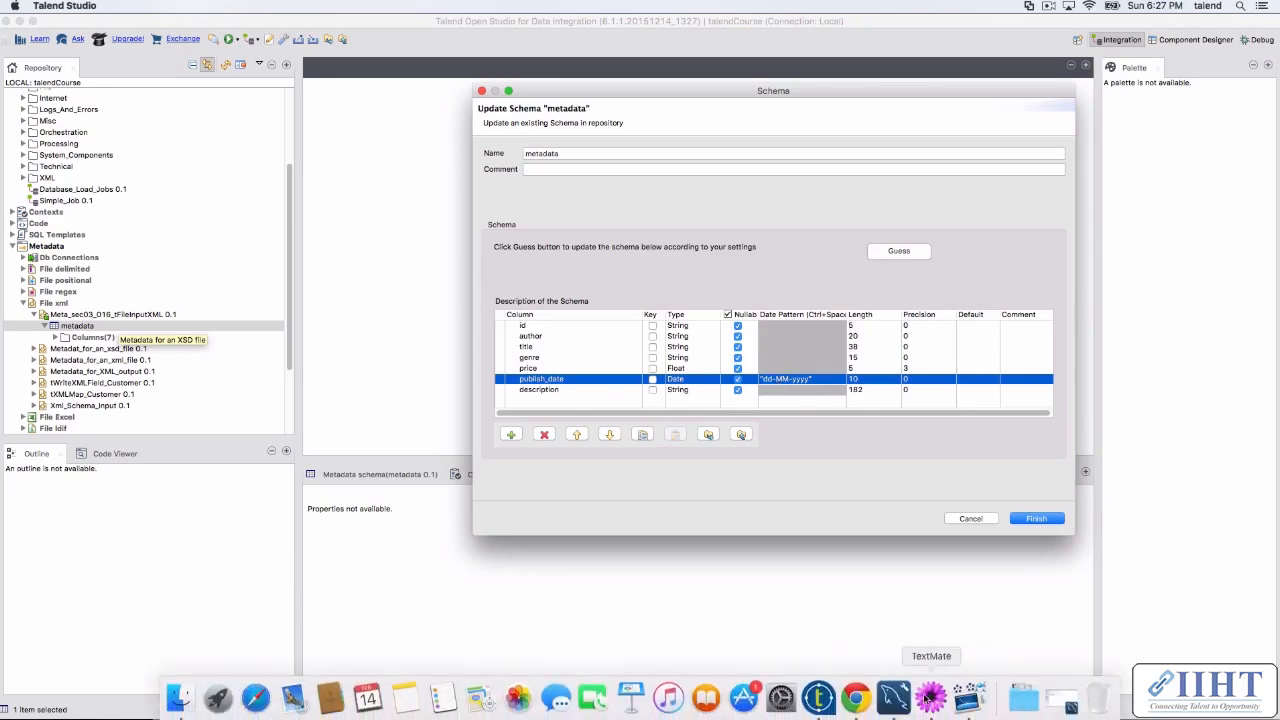
{"action": "left_click", "coordinate": [930, 697]}
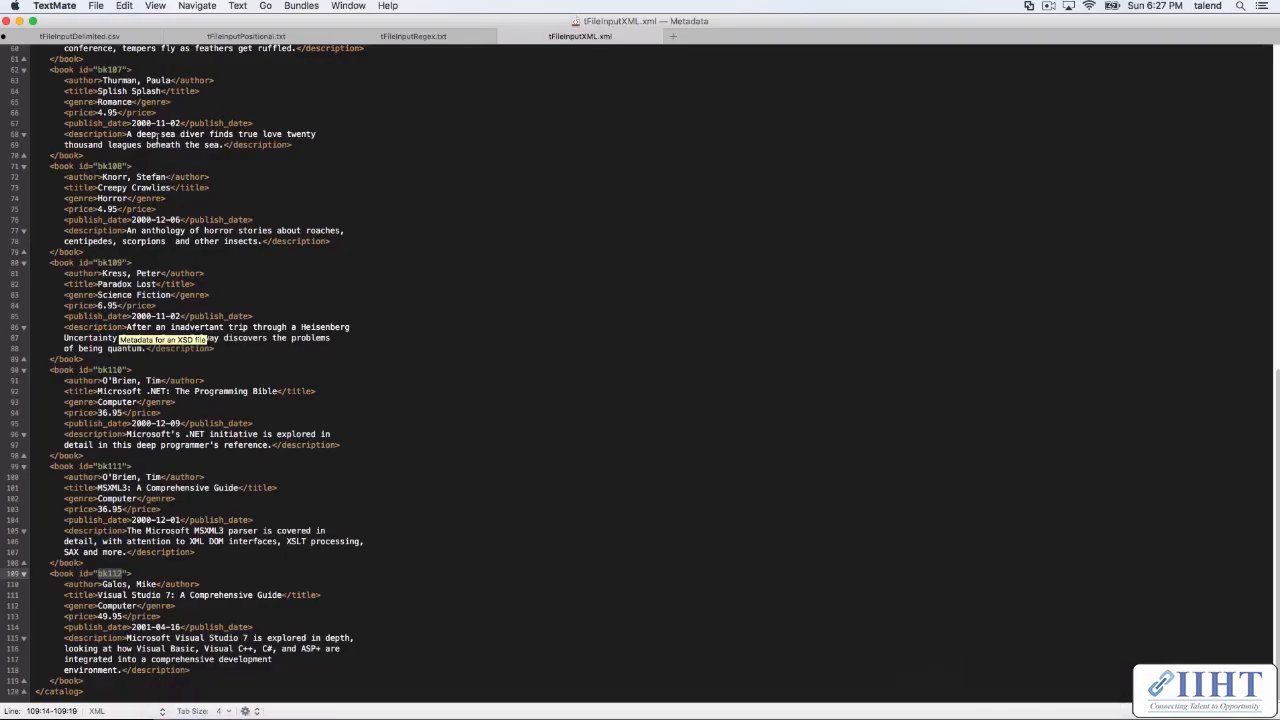
{"action": "left_click_drag", "start_coordinate": [131, 124], "coordinate": [149, 123]}
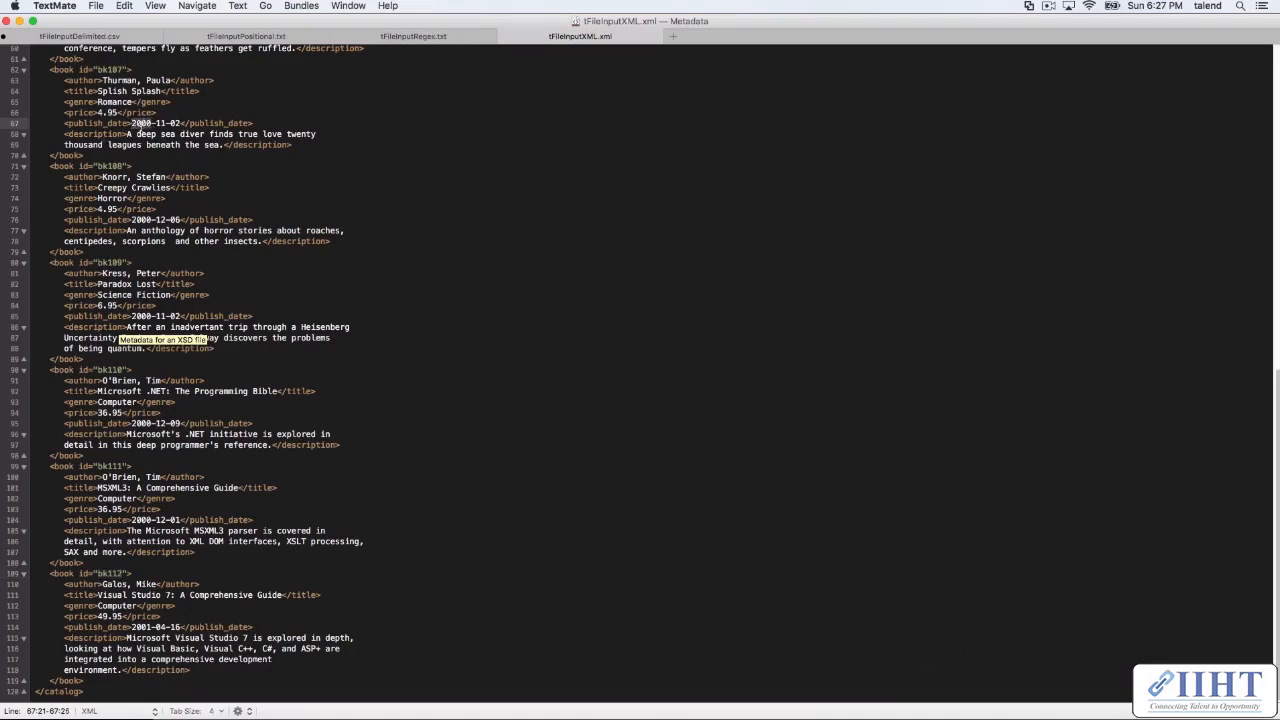
{"action": "left_click", "coordinate": [160, 123]}
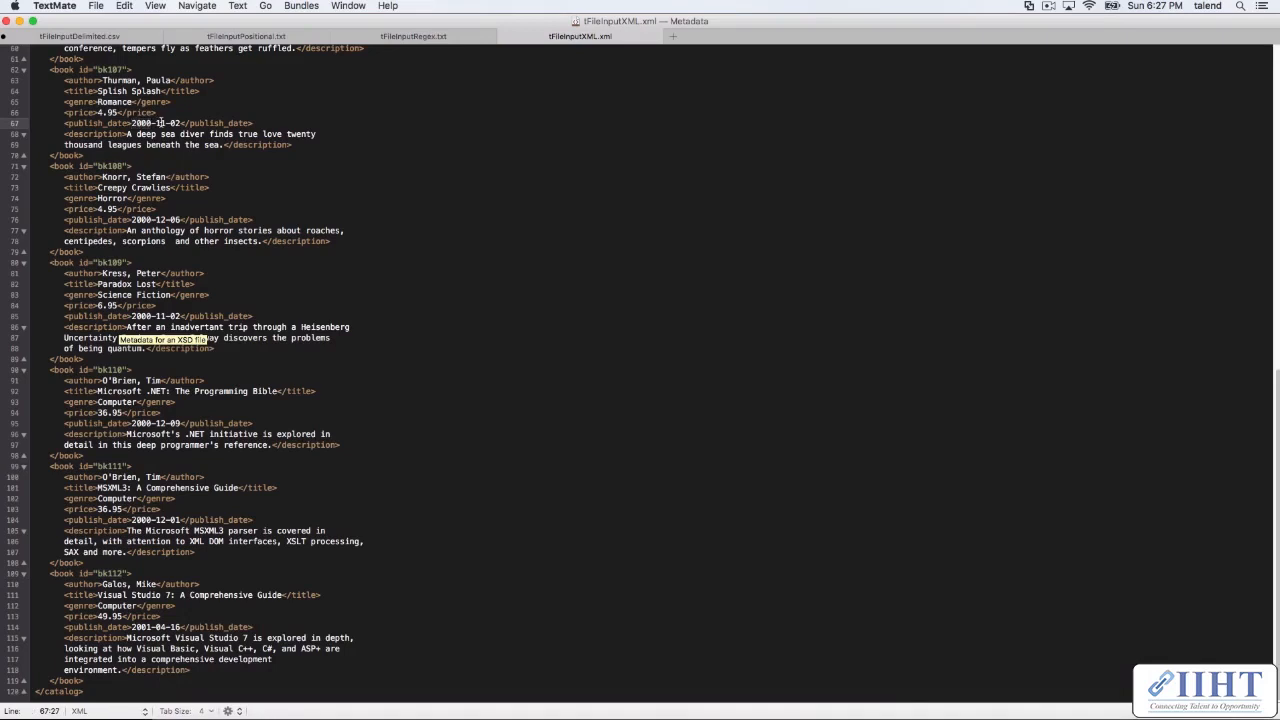
{"action": "mouse_move", "coordinate": [857, 705]}
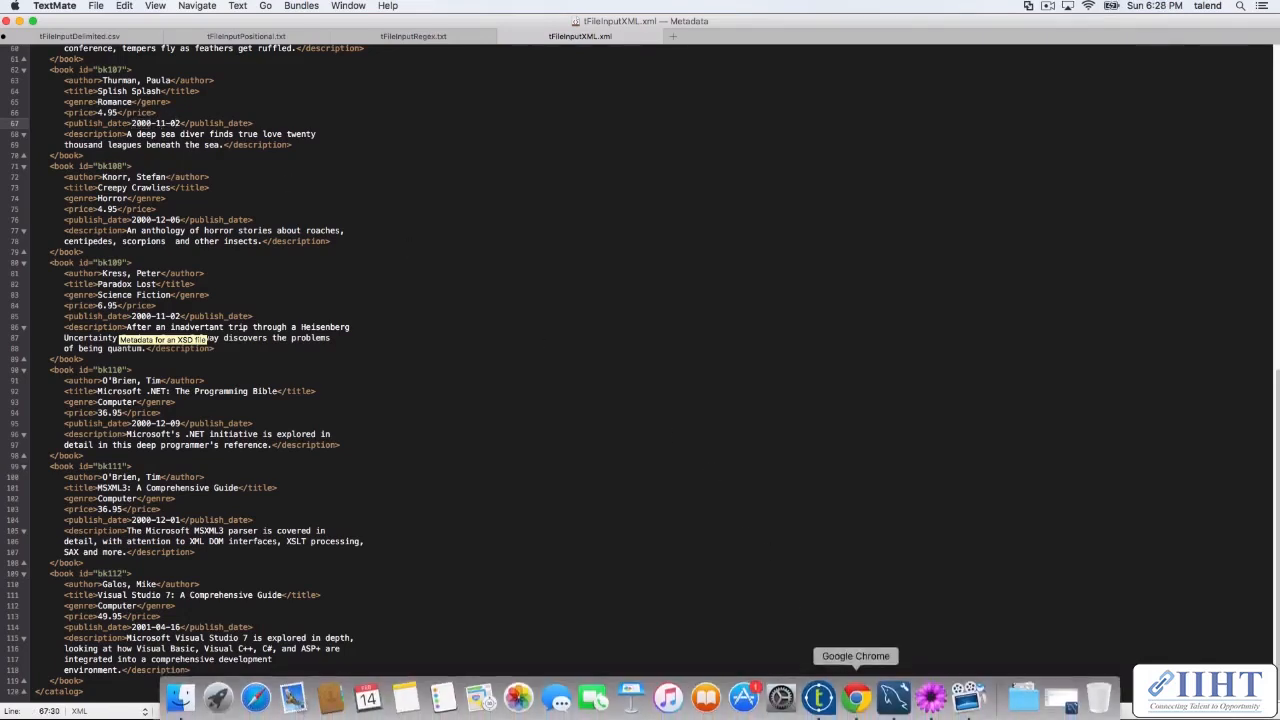
Step: Switch back to Talend Studio and clear the publish_date column's date pattern in the metadata schema
{"action": "left_click", "coordinate": [818, 697]}
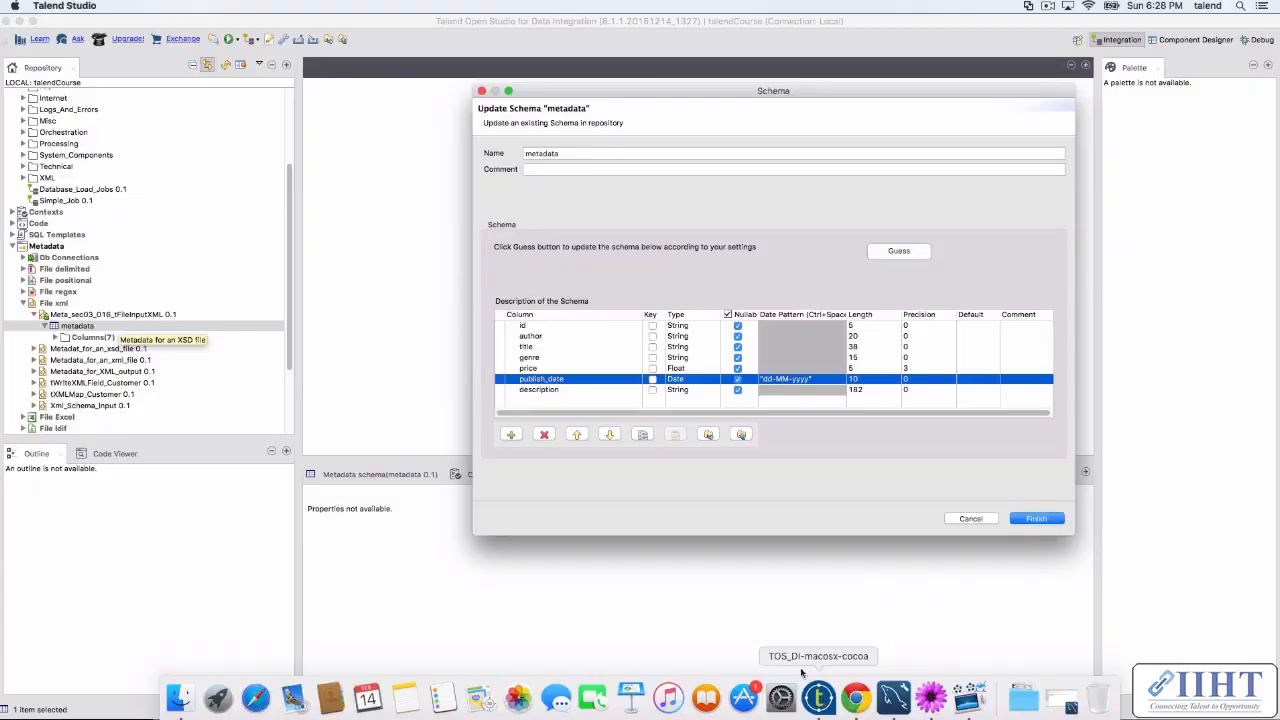
{"action": "left_click", "coordinate": [794, 379]}
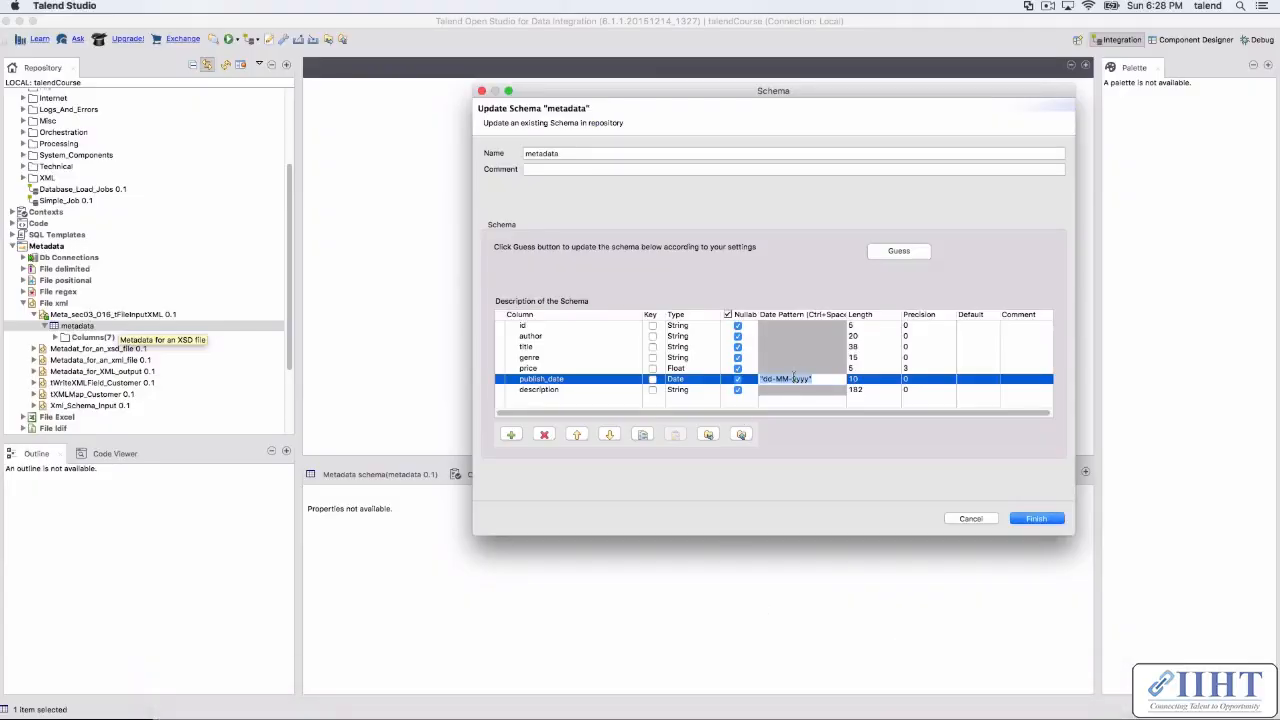
{"action": "left_click", "coordinate": [791, 378]}
{"action": "left_click_drag", "start_coordinate": [793, 379], "coordinate": [764, 381]}
{"action": "key", "text": "BackSpace"}
{"action": "left_click_drag", "start_coordinate": [788, 379], "coordinate": [707, 379]}
{"action": "key", "text": "ctrl+space"}
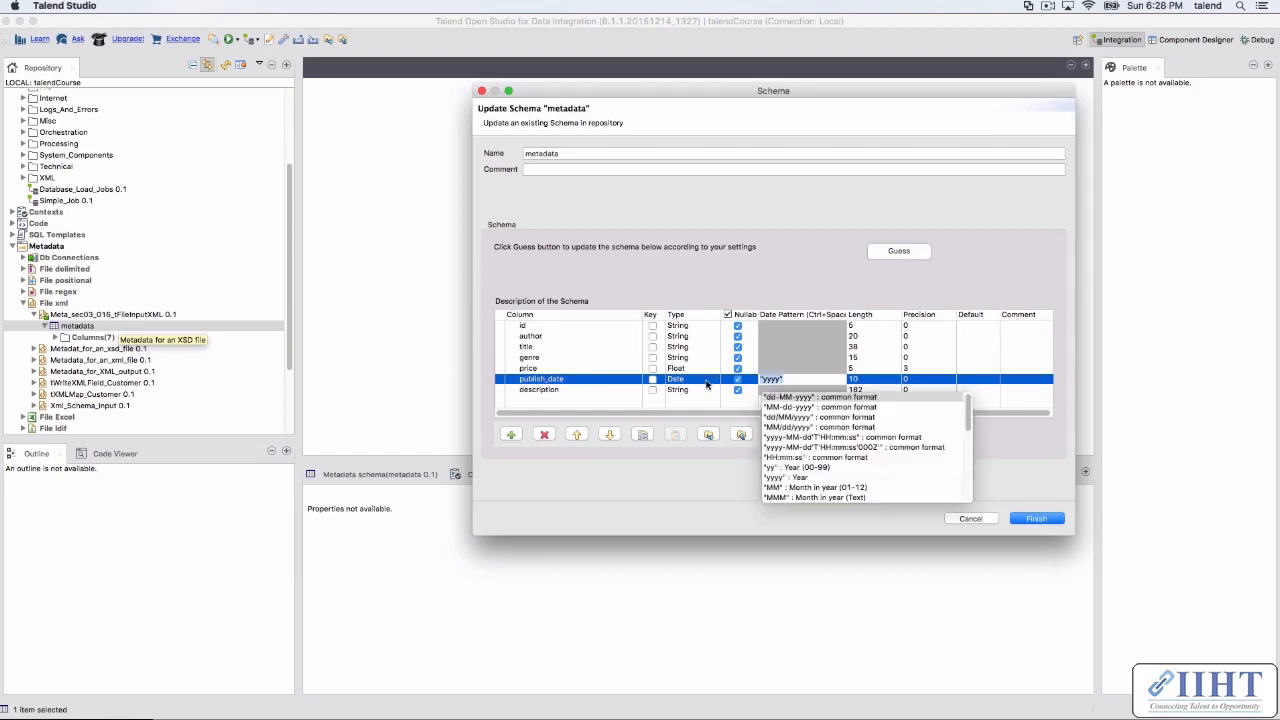
{"action": "key", "text": "Escape"}
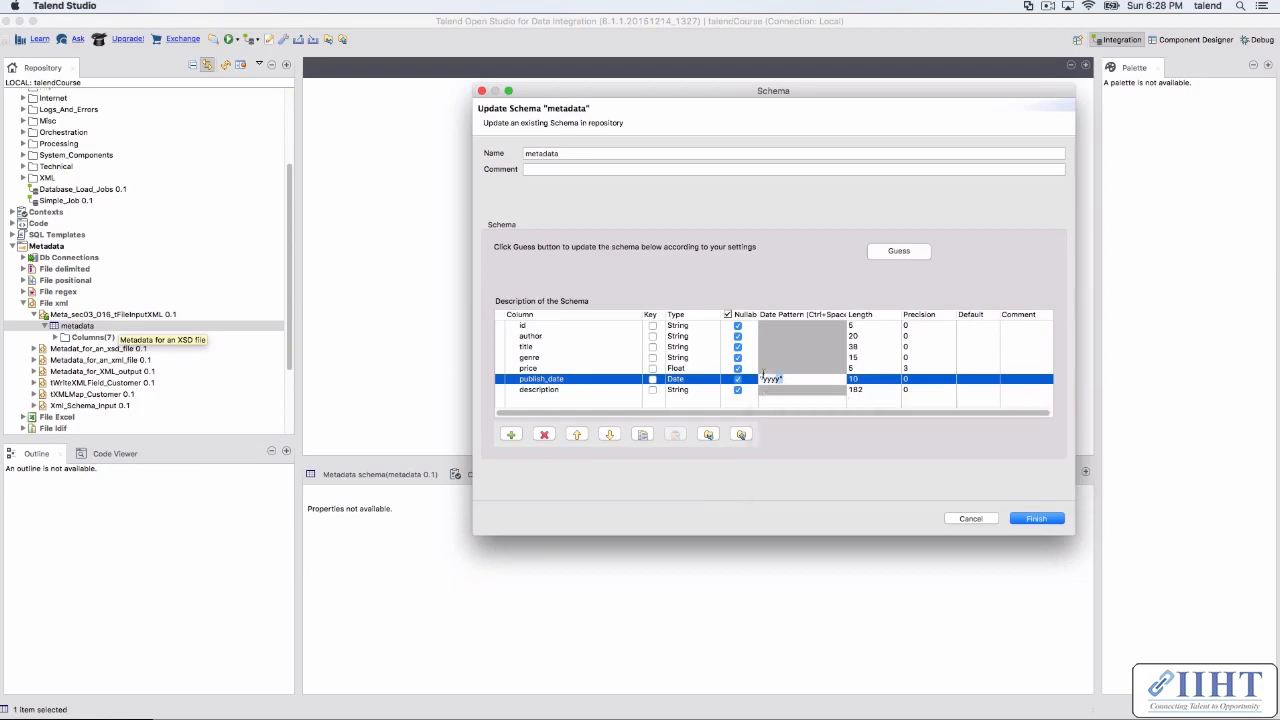
{"action": "key", "text": "BackSpace"}
Step: Browse the suggested date patterns for publish_date, close the list and widen the Date Pattern column
{"action": "key", "text": "ctrl+space"}
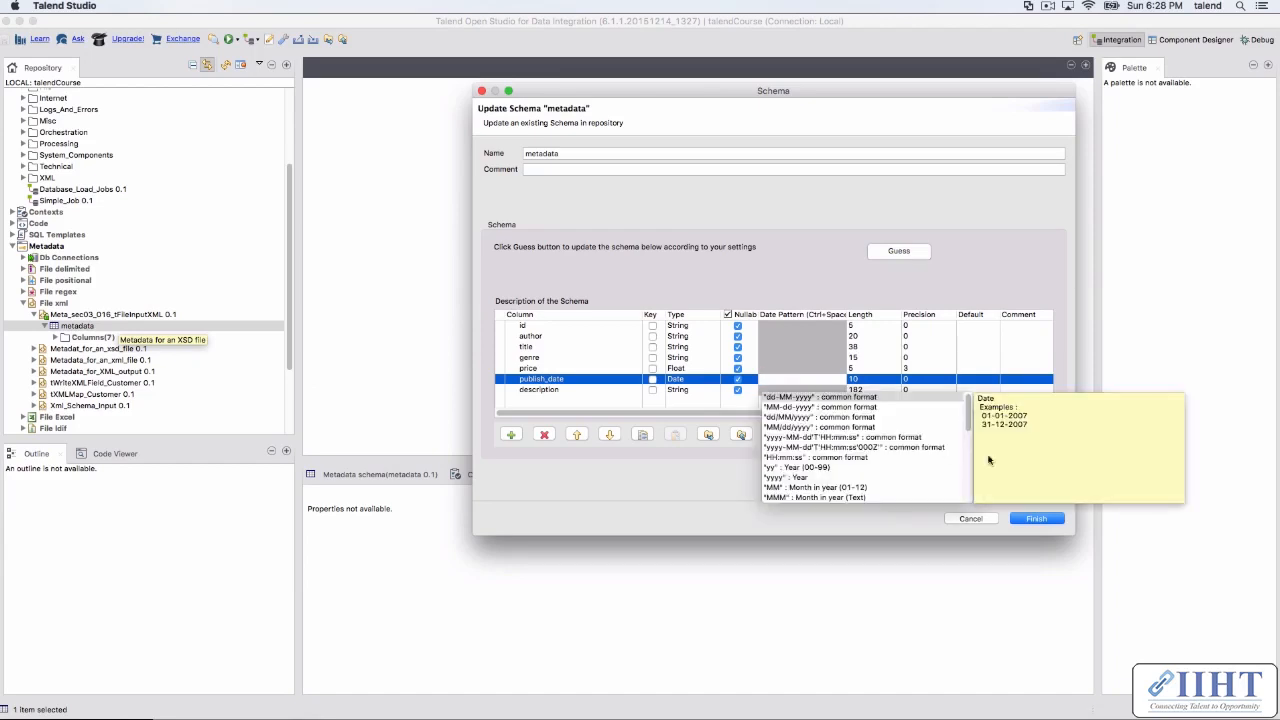
{"action": "left_click_drag", "start_coordinate": [967, 412], "coordinate": [962, 372]}
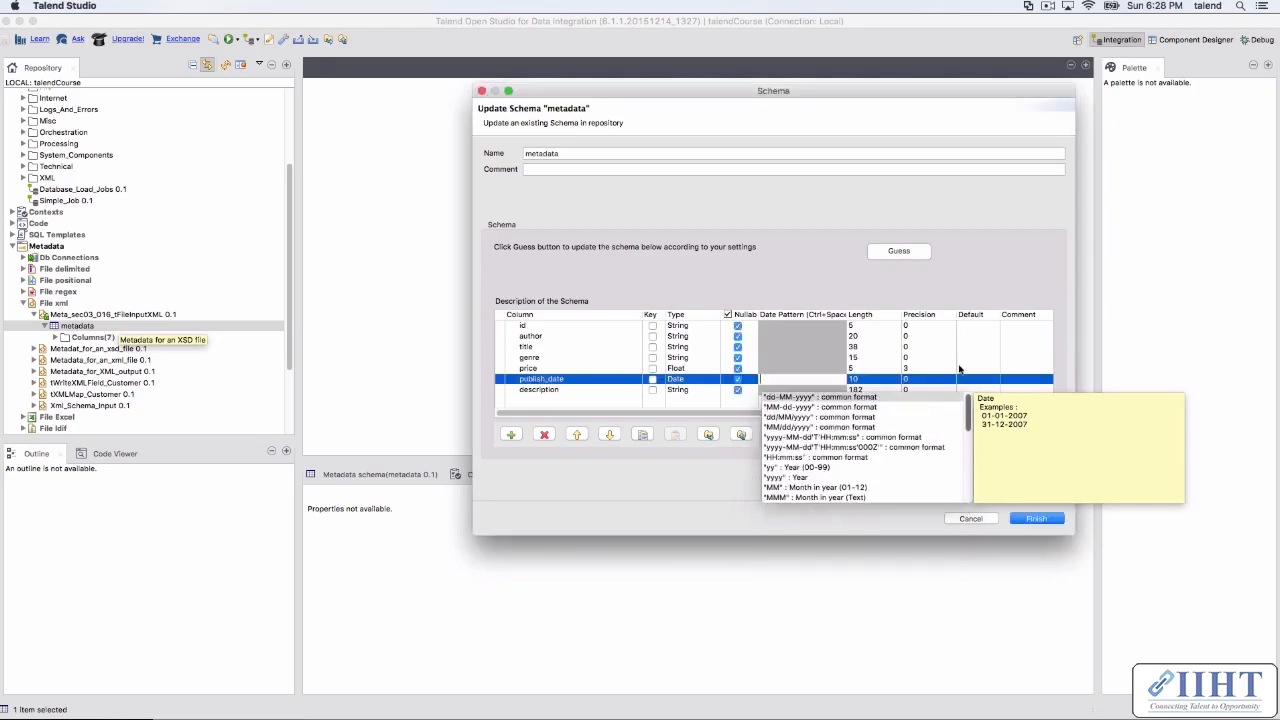
{"action": "left_click", "coordinate": [820, 337]}
{"action": "left_click_drag", "start_coordinate": [847, 314], "coordinate": [898, 318]}
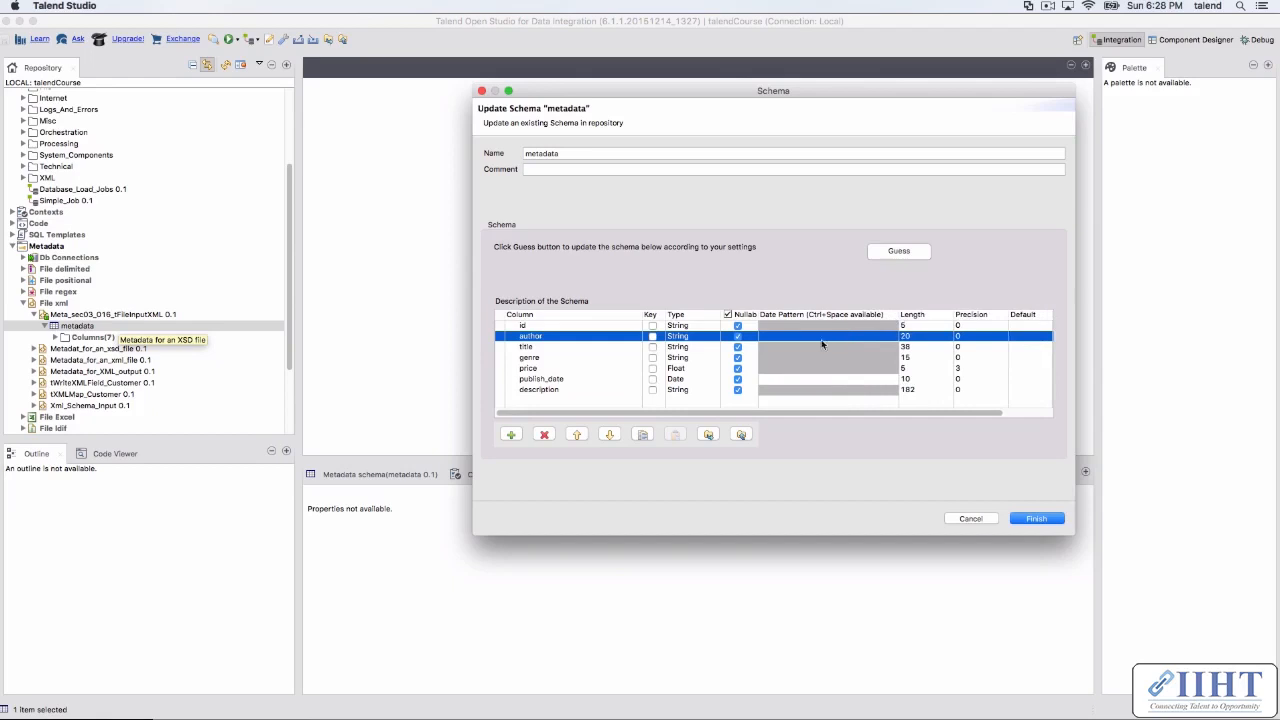
Step: Set the publish_date date pattern to the suggested common format "yyyy-MM-dd'T'HH:mm:ss"
{"action": "left_click", "coordinate": [776, 379]}
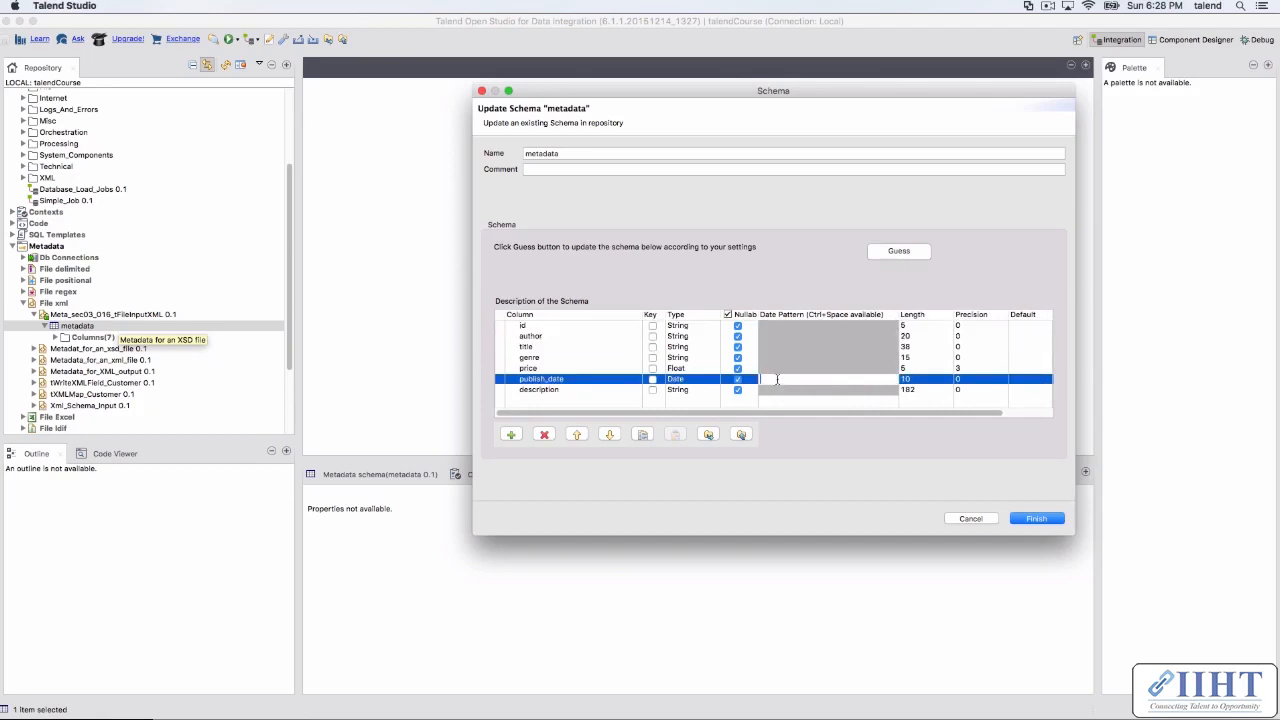
{"action": "key", "text": "ctrl+space"}
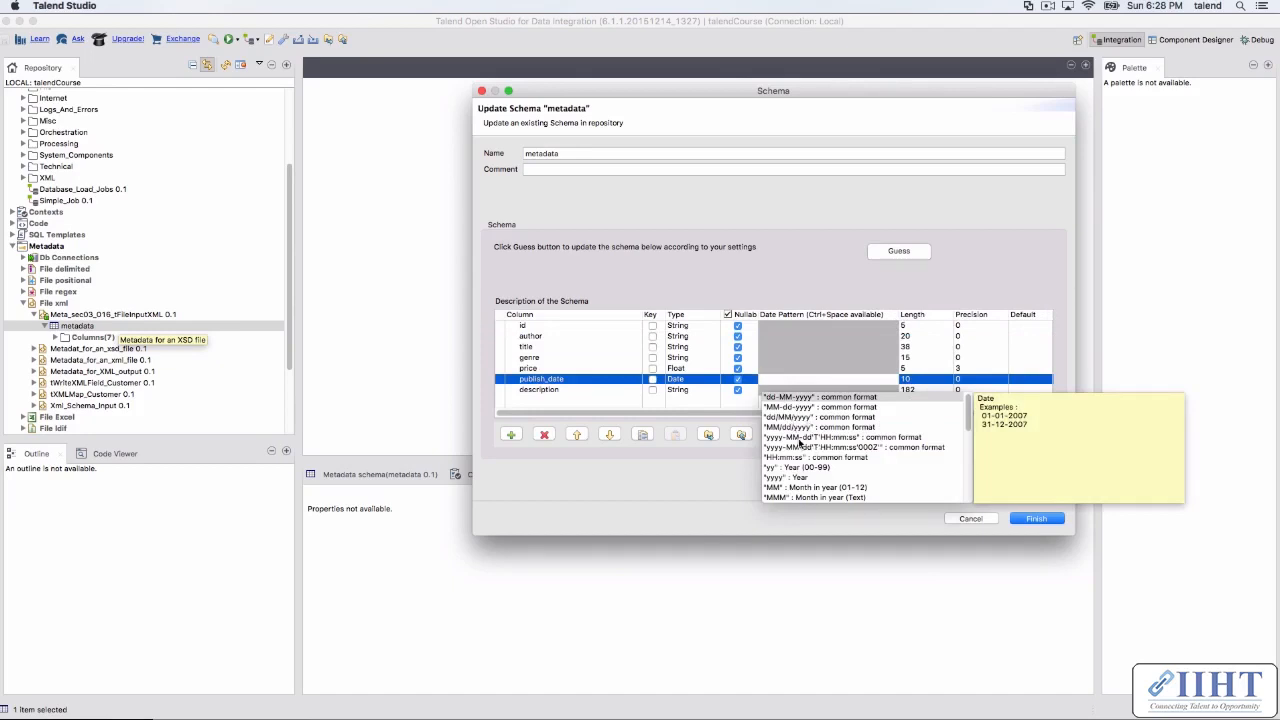
{"action": "left_click_drag", "start_coordinate": [967, 418], "coordinate": [969, 367]}
{"action": "left_click", "coordinate": [793, 442]}
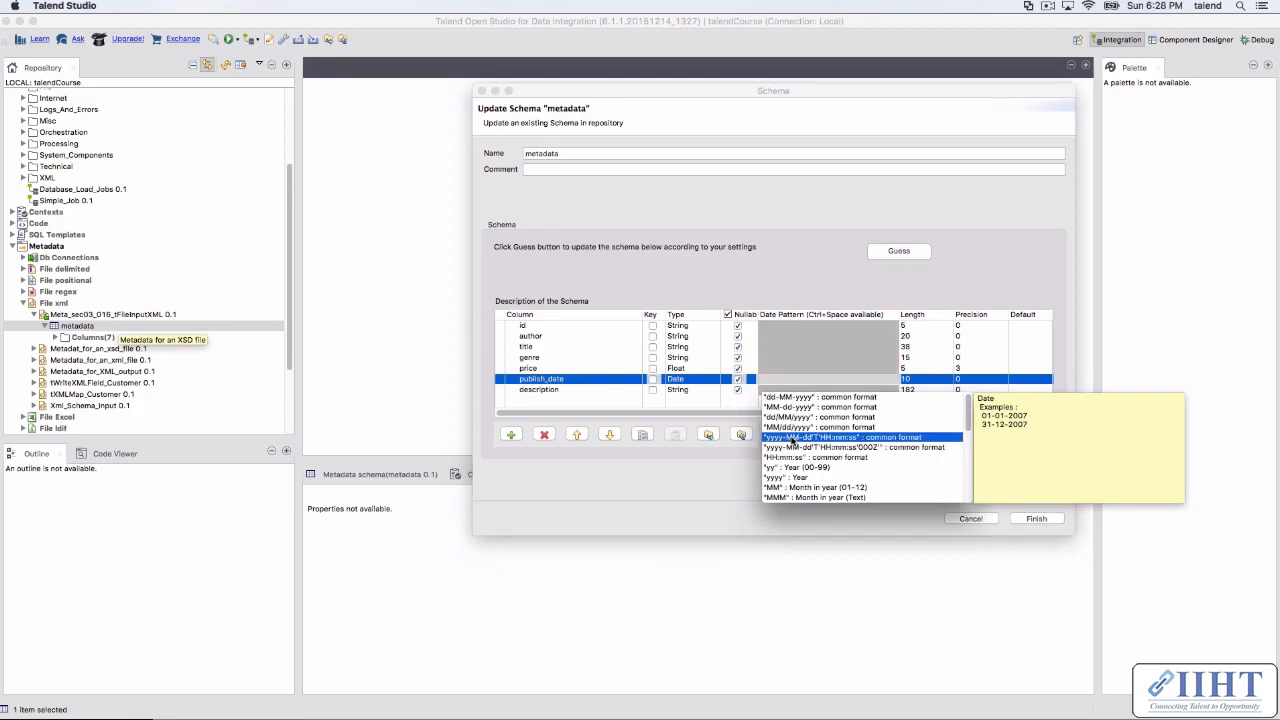
{"action": "double_click", "coordinate": [793, 442]}
Step: Remove the time portion from the publish_date date pattern, leaving "yyyy-MM-dd"
{"action": "left_click", "coordinate": [813, 380]}
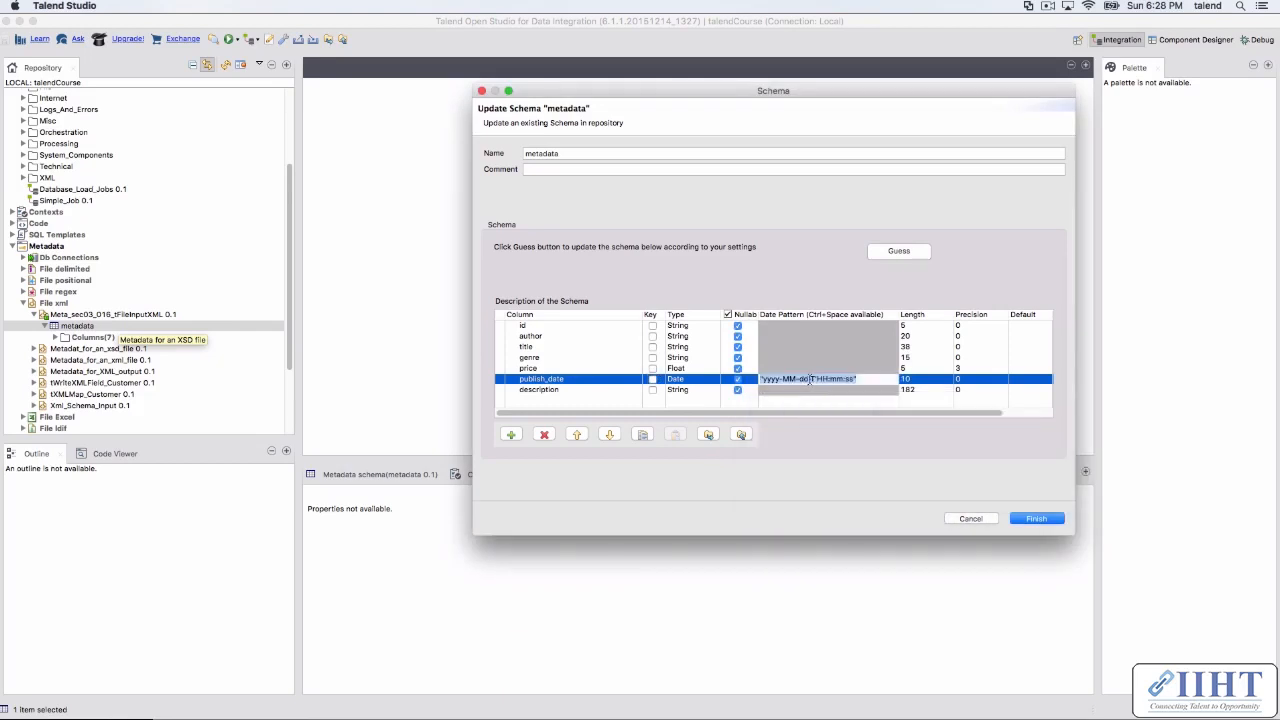
{"action": "left_click", "coordinate": [810, 380]}
{"action": "left_click_drag", "start_coordinate": [820, 379], "coordinate": [852, 379]}
{"action": "key", "text": "BackSpace"}
{"action": "key", "text": "BackSpace"}
{"action": "left_click", "coordinate": [816, 380]}
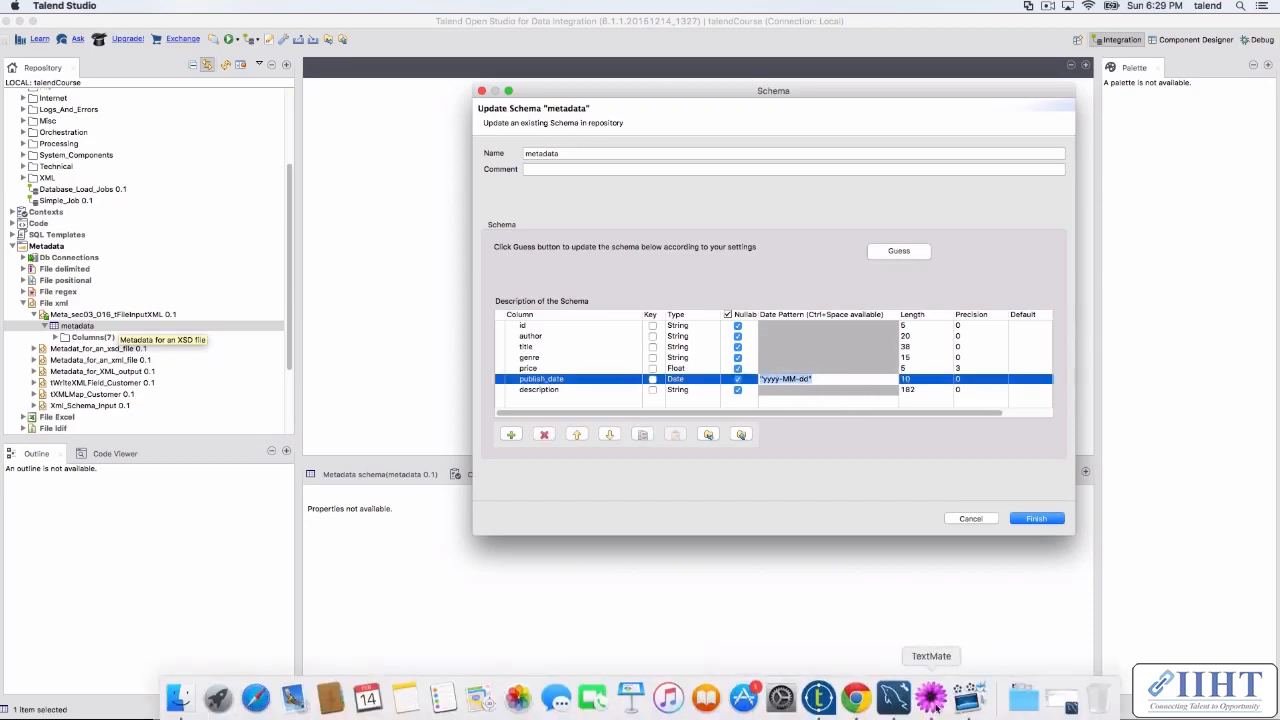
Step: Compare the date pattern with book bk109's publish_date in TextMate, and return to Talend Studio and cancel the schema update
{"action": "left_click", "coordinate": [932, 695]}
{"action": "left_click", "coordinate": [155, 327]}
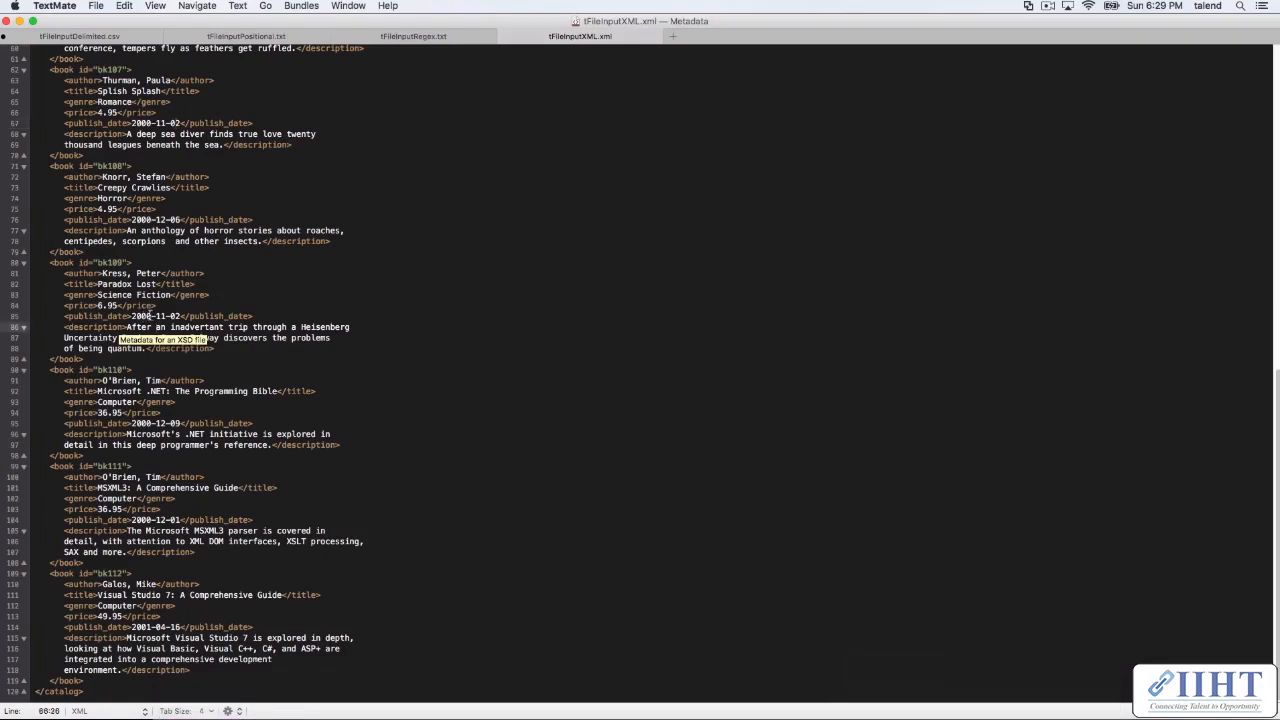
{"action": "left_click_drag", "start_coordinate": [152, 316], "coordinate": [132, 316]}
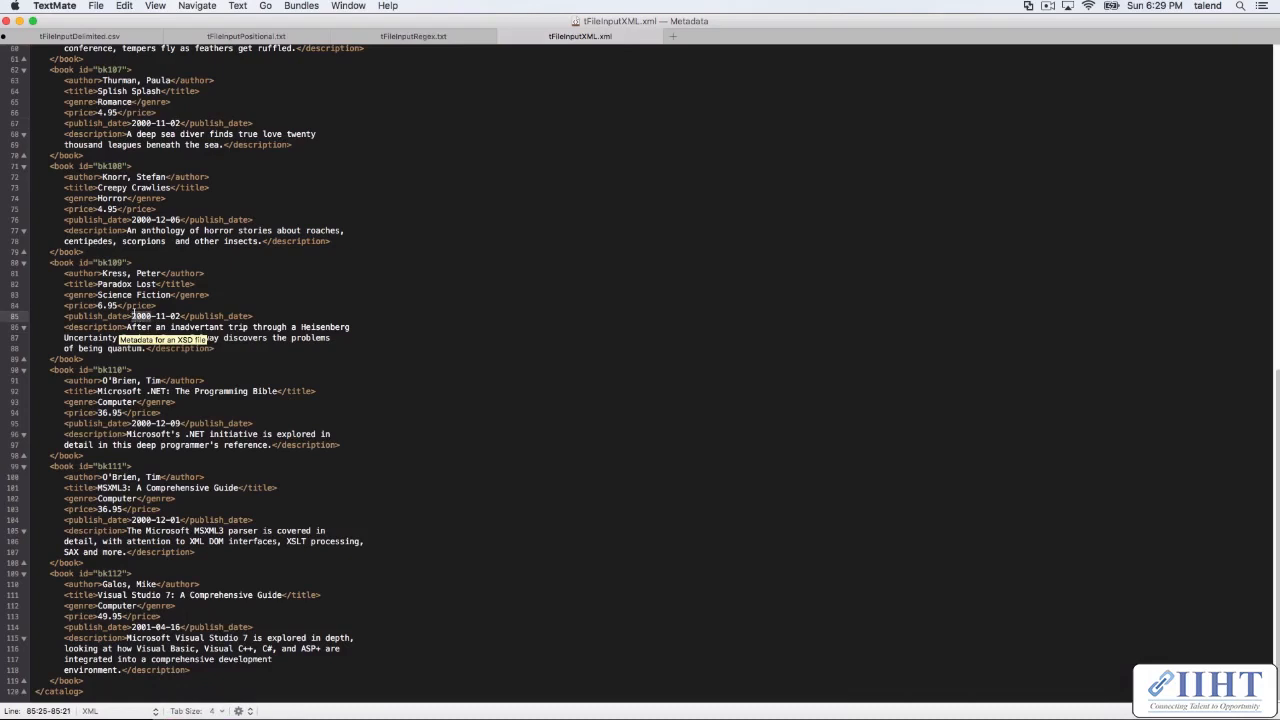
{"action": "left_click", "coordinate": [157, 316]}
{"action": "left_click", "coordinate": [819, 712]}
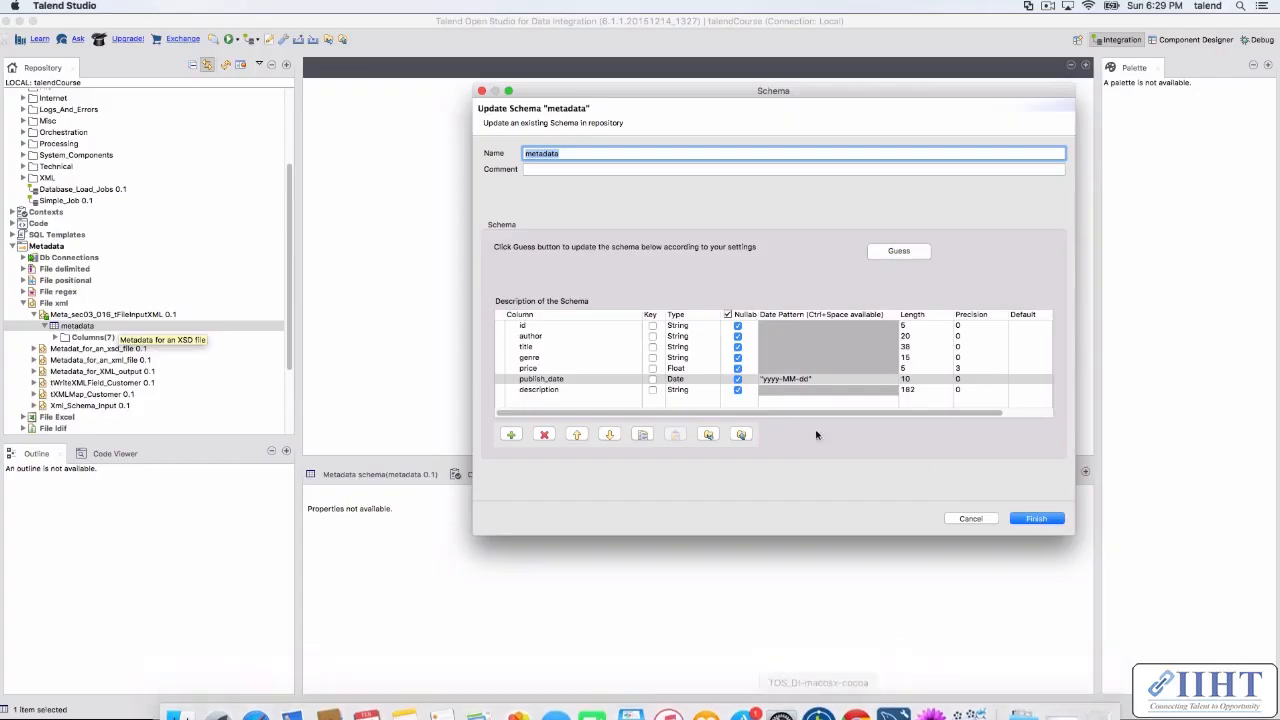
{"action": "left_click", "coordinate": [797, 393]}
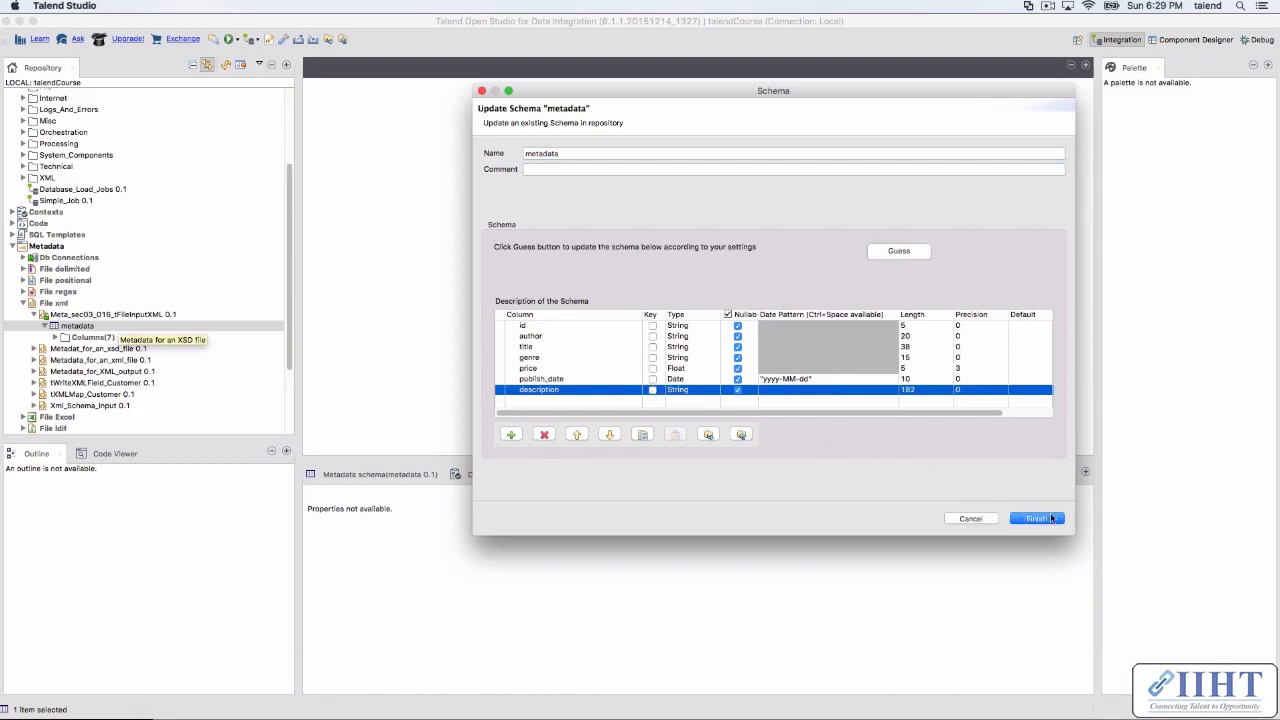
{"action": "left_click", "coordinate": [970, 519]}
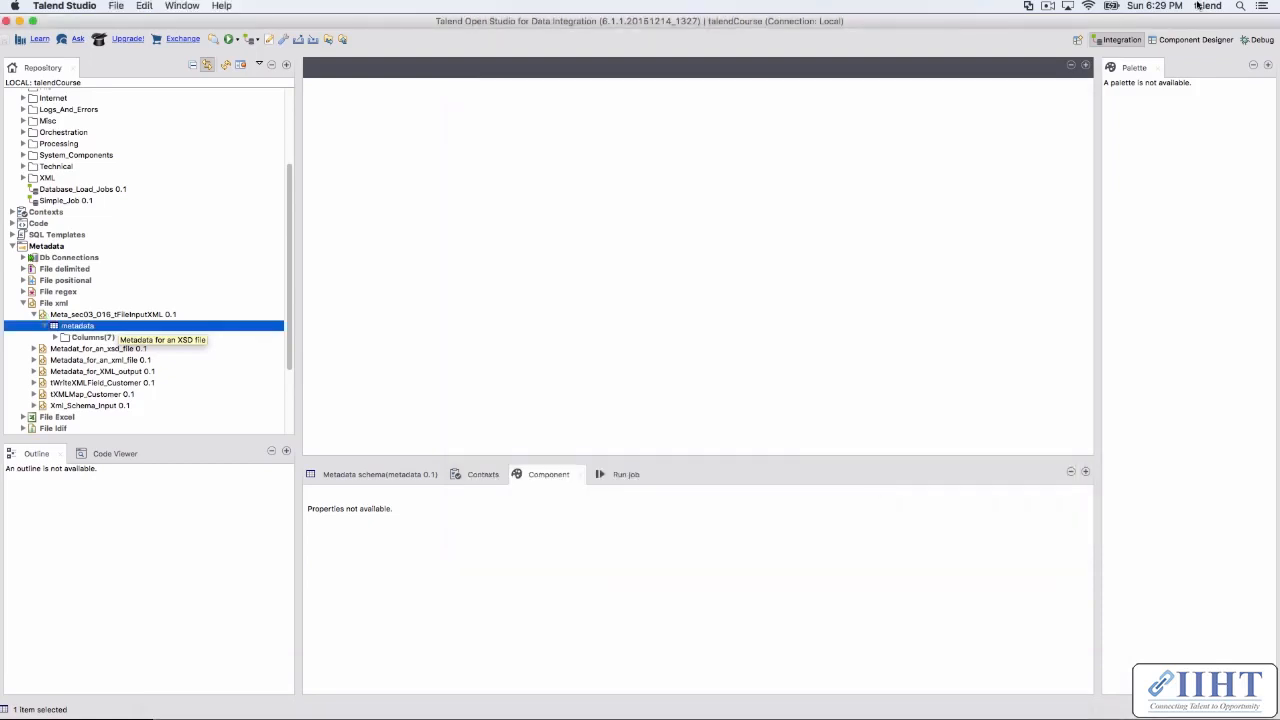
Step: Collapse the Meta_sec03_016_tFileInputXML entry and view the actions available for the File xml metadata folder
{"action": "left_click", "coordinate": [1050, 6]}
{"action": "left_click", "coordinate": [890, 447]}
{"action": "left_click", "coordinate": [34, 315]}
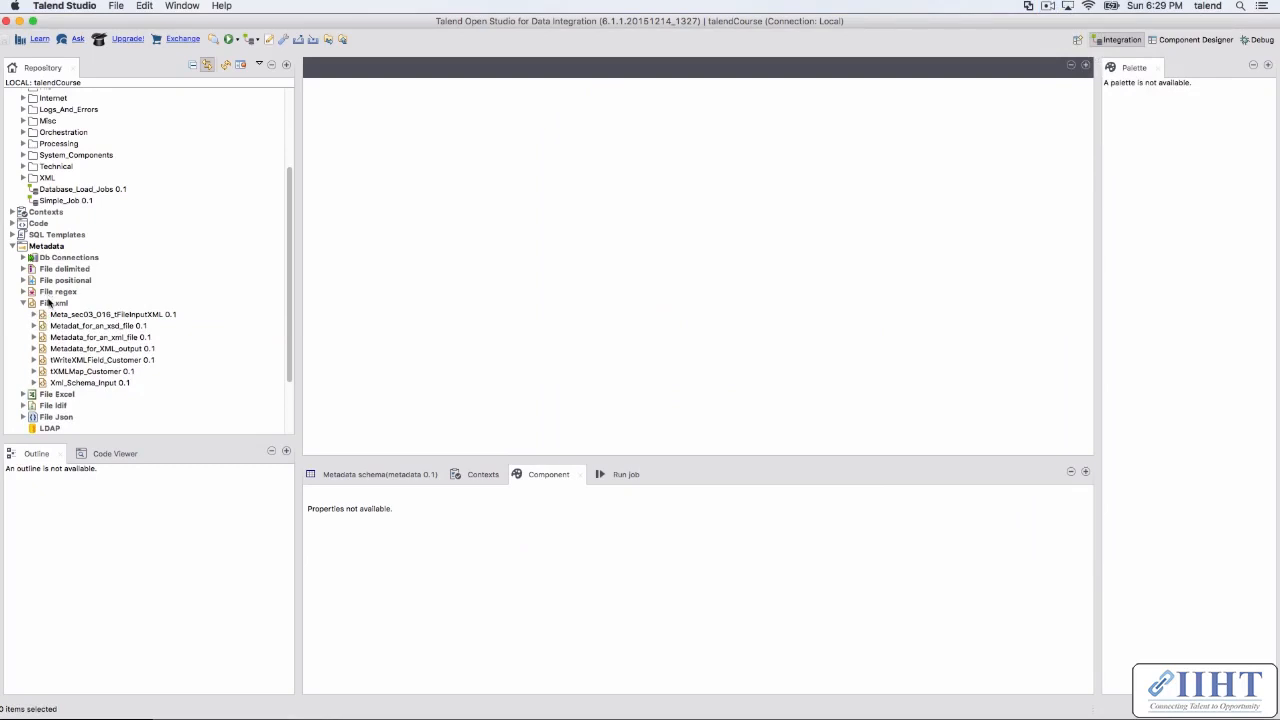
{"action": "right_click", "coordinate": [58, 305]}
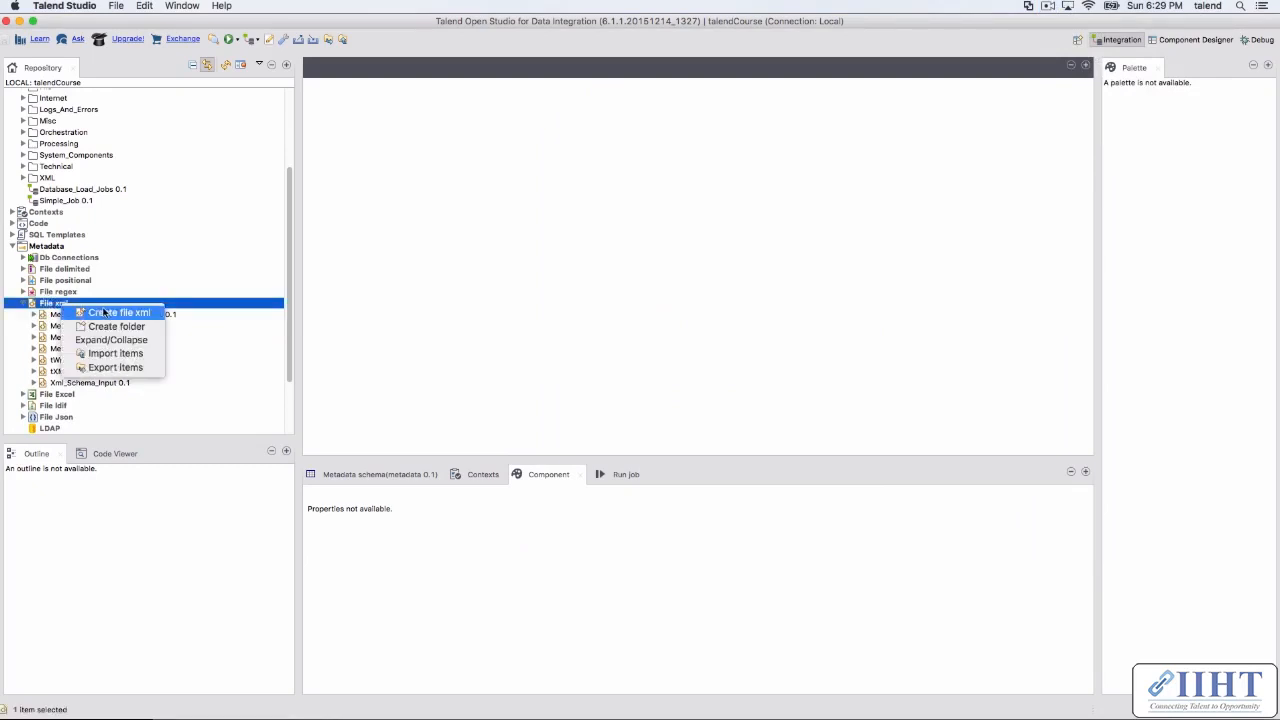
{"action": "left_click", "coordinate": [240, 410]}
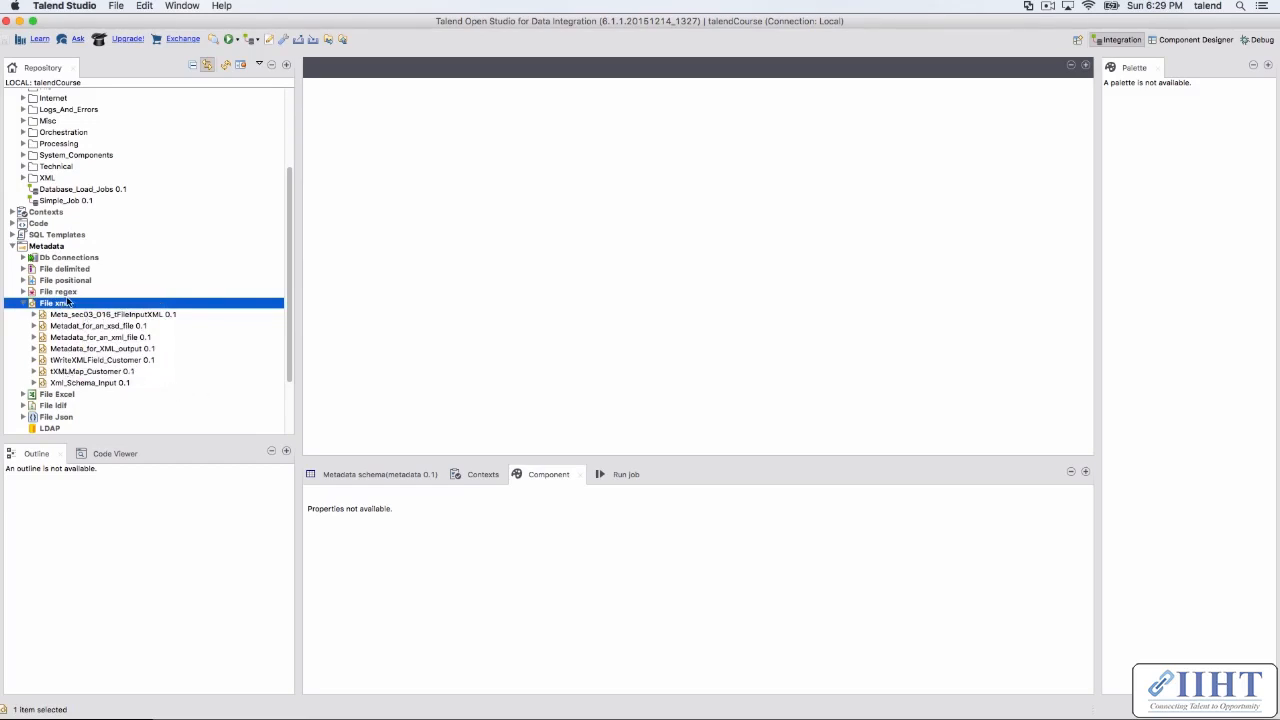
Step: Open Metadata_for_XML_output for editing and advance past the general properties and the input/output model selection
{"action": "right_click", "coordinate": [114, 348]}
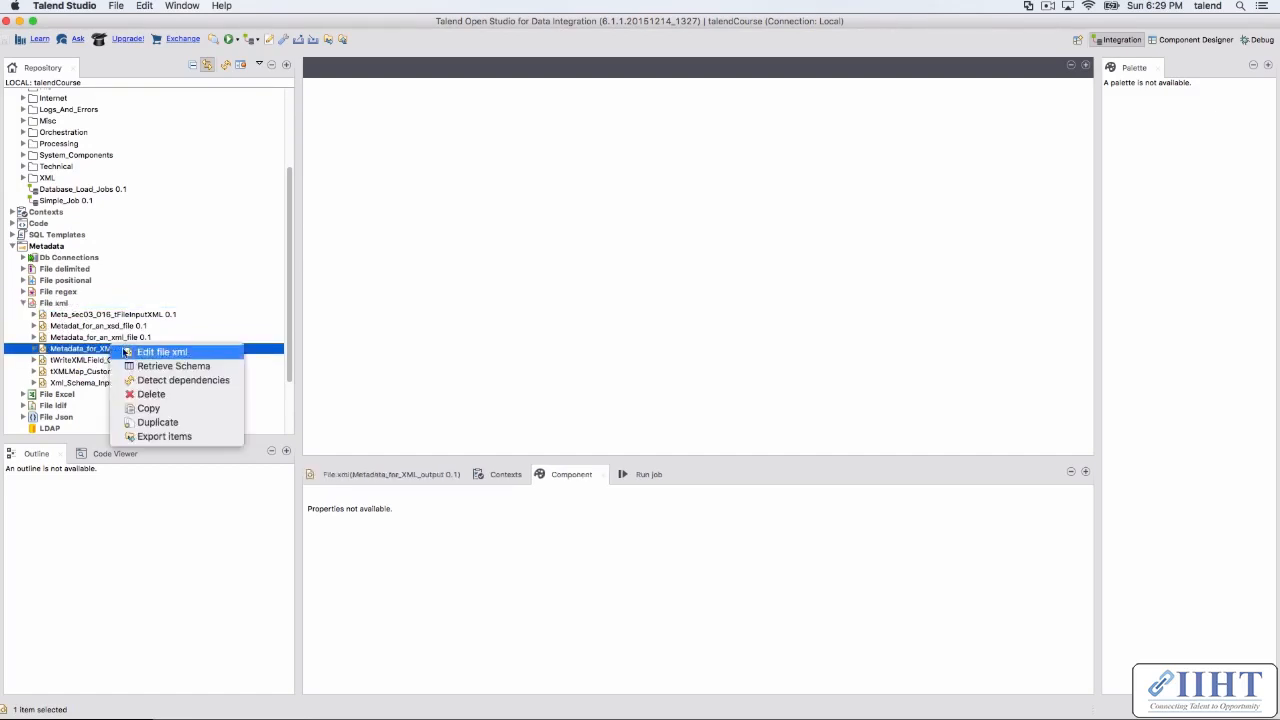
{"action": "left_click", "coordinate": [128, 352]}
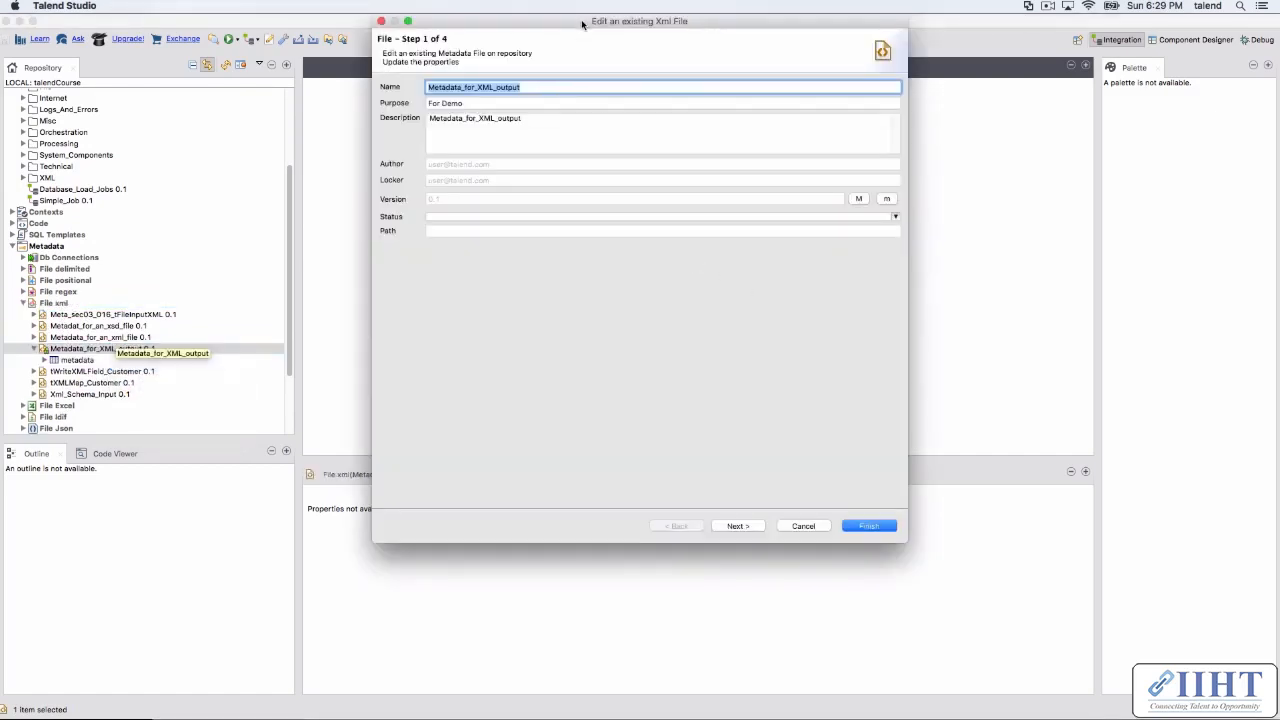
{"action": "left_click_drag", "start_coordinate": [582, 24], "coordinate": [636, 70]}
{"action": "left_click", "coordinate": [792, 572]}
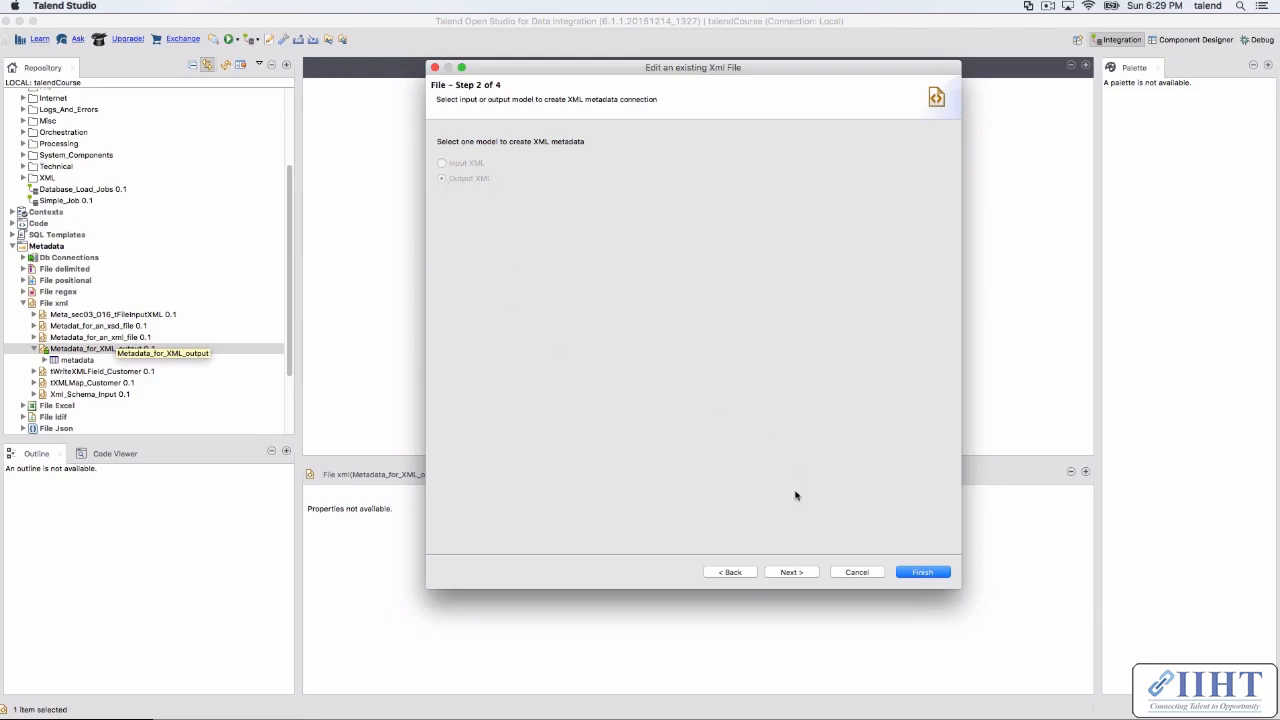
{"action": "left_click", "coordinate": [789, 572]}
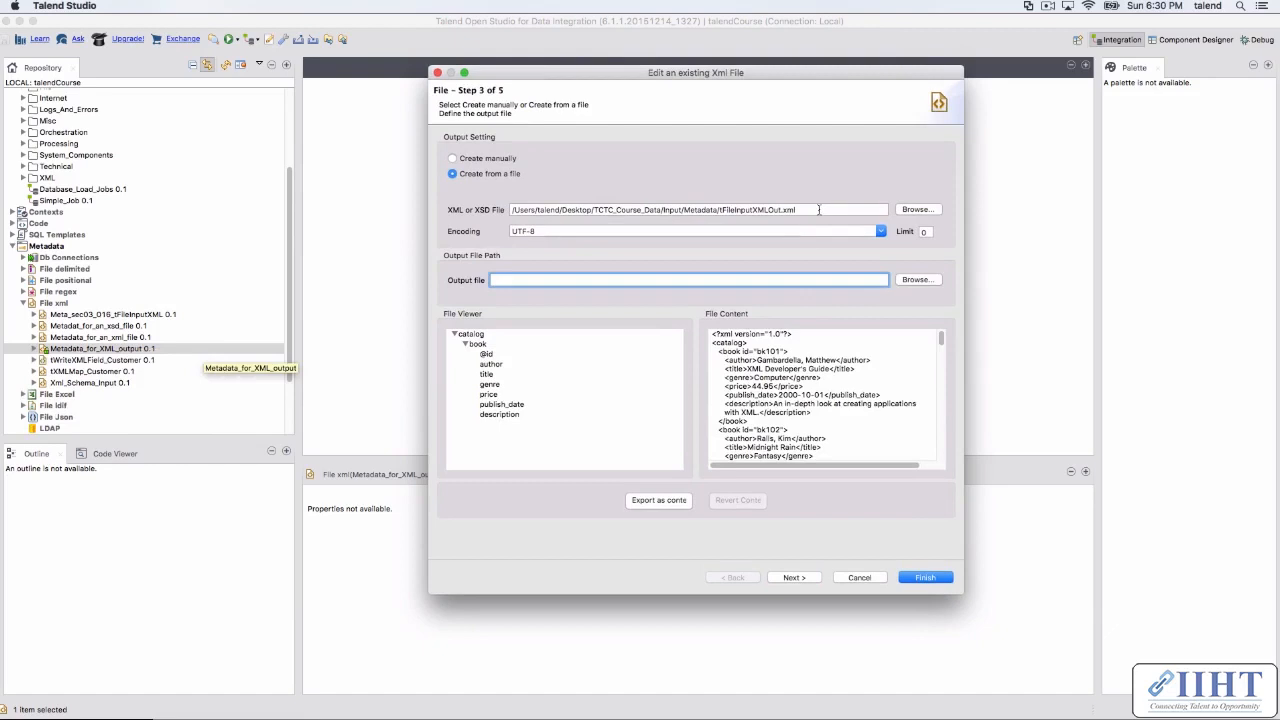
Step: Check the XML or XSD file path used for the output definition and advance to the schema and XML tree mapping
{"action": "left_click_drag", "start_coordinate": [818, 210], "coordinate": [487, 208]}
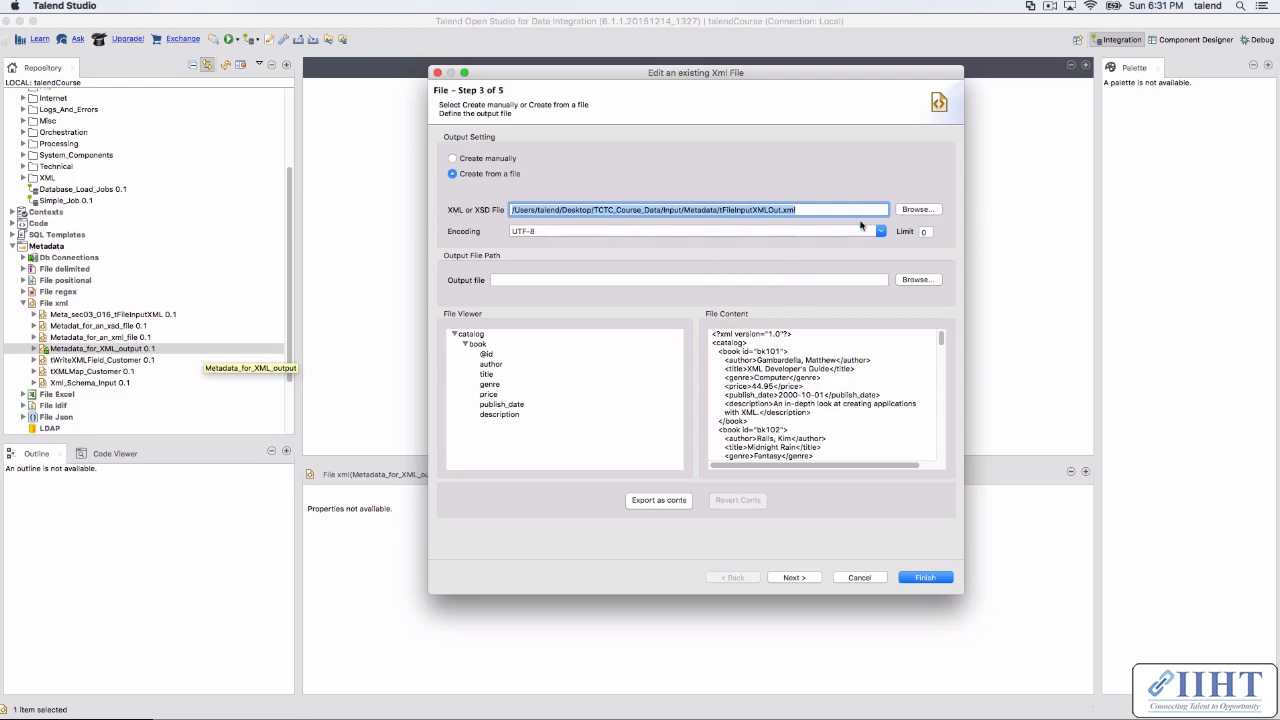
{"action": "left_click_drag", "start_coordinate": [834, 207], "coordinate": [480, 203]}
{"action": "left_click", "coordinate": [794, 578]}
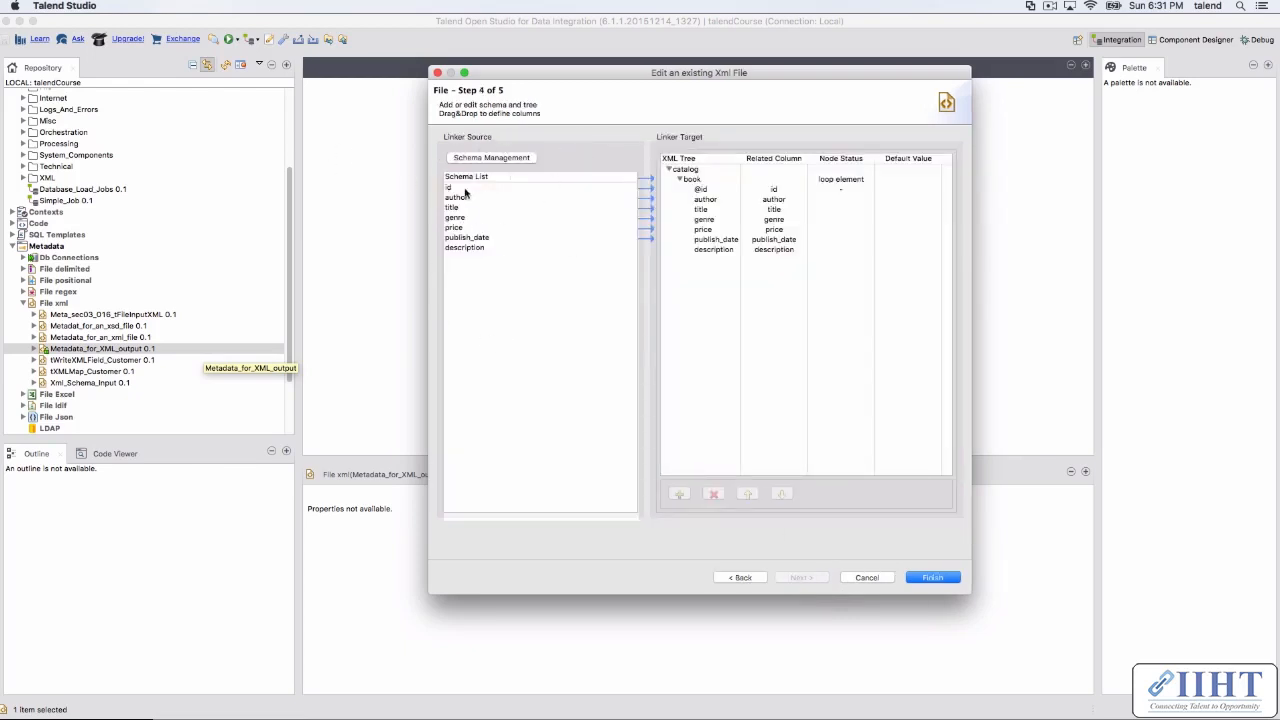
Step: Examine how the columns from id to description in the schema list link to the catalog XML tree
{"action": "left_click_drag", "start_coordinate": [519, 249], "coordinate": [505, 305]}
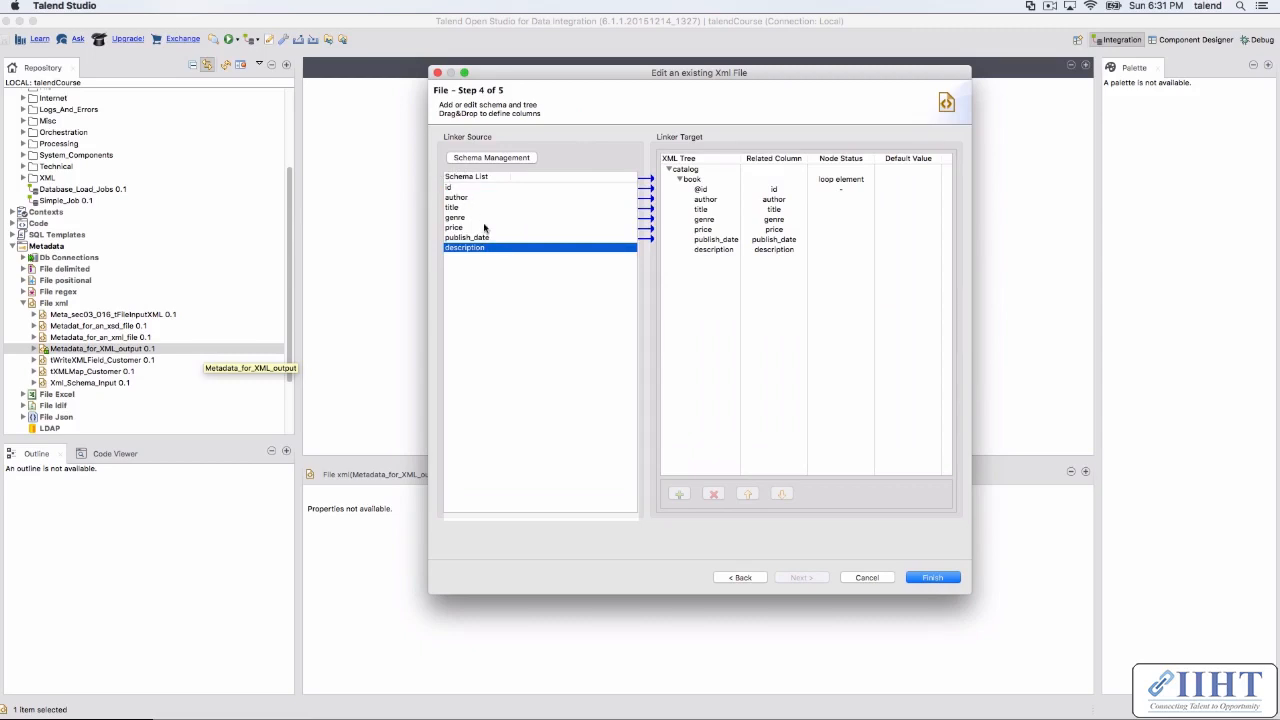
{"action": "left_click_drag", "start_coordinate": [480, 277], "coordinate": [459, 178]}
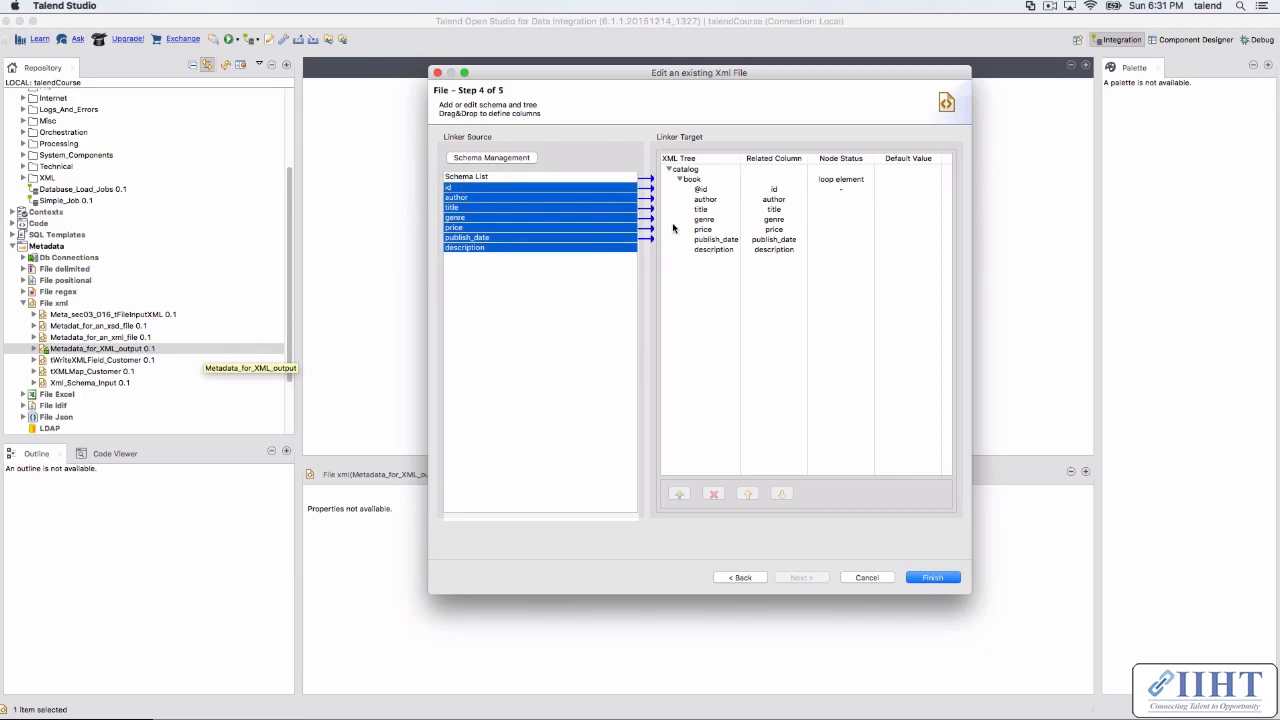
{"action": "left_click", "coordinate": [727, 287]}
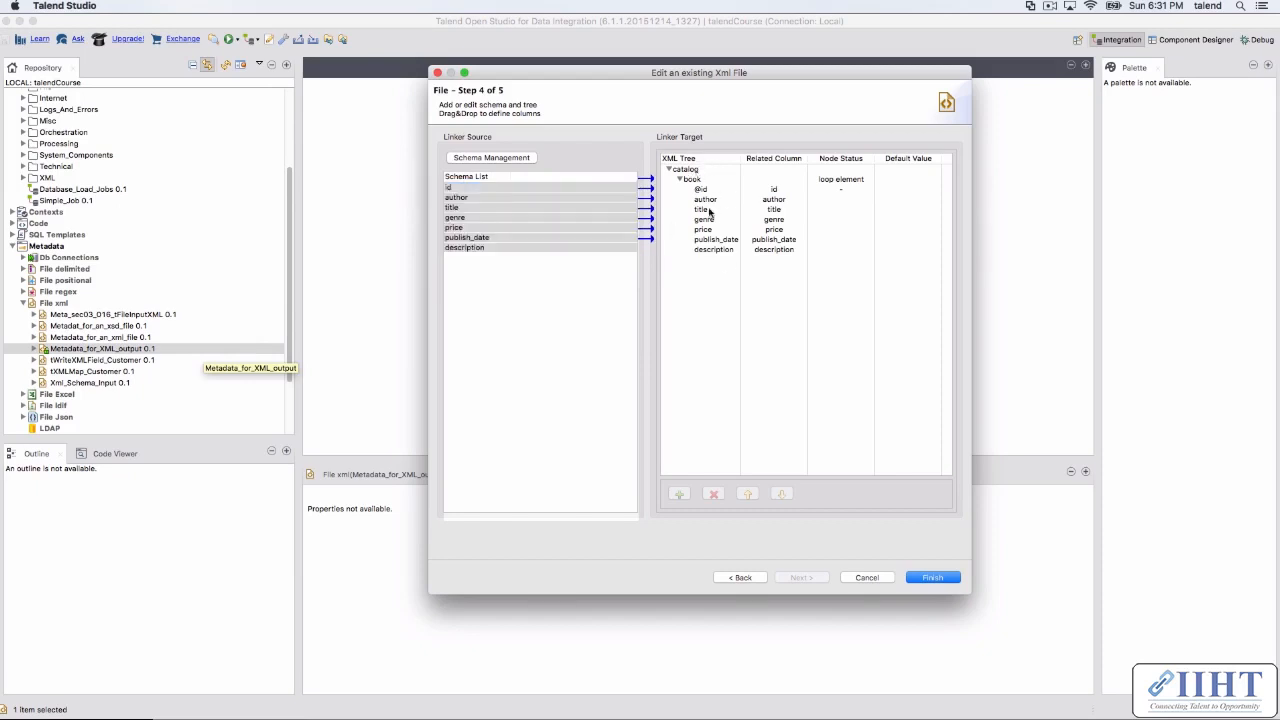
{"action": "left_click_drag", "start_coordinate": [713, 252], "coordinate": [696, 168]}
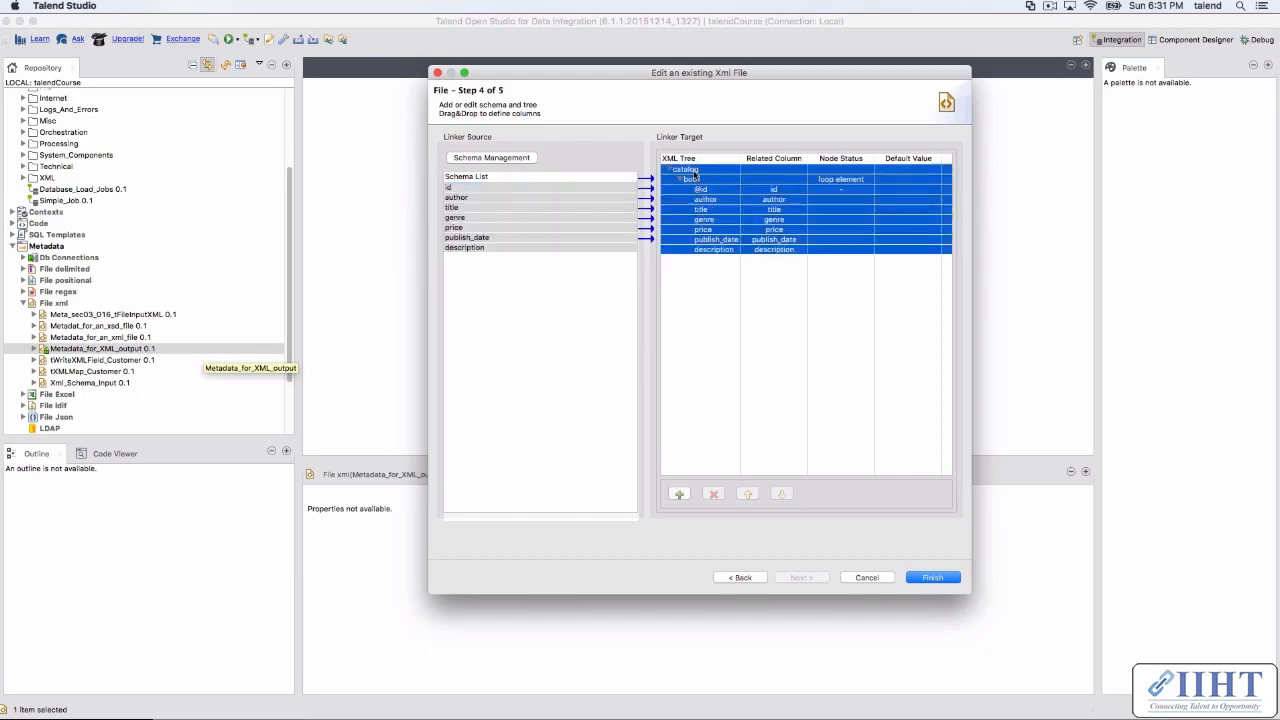
Step: Review the sub-element, attribute and name space options for adding a node under catalog, and cancel without adding one
{"action": "left_click", "coordinate": [694, 171]}
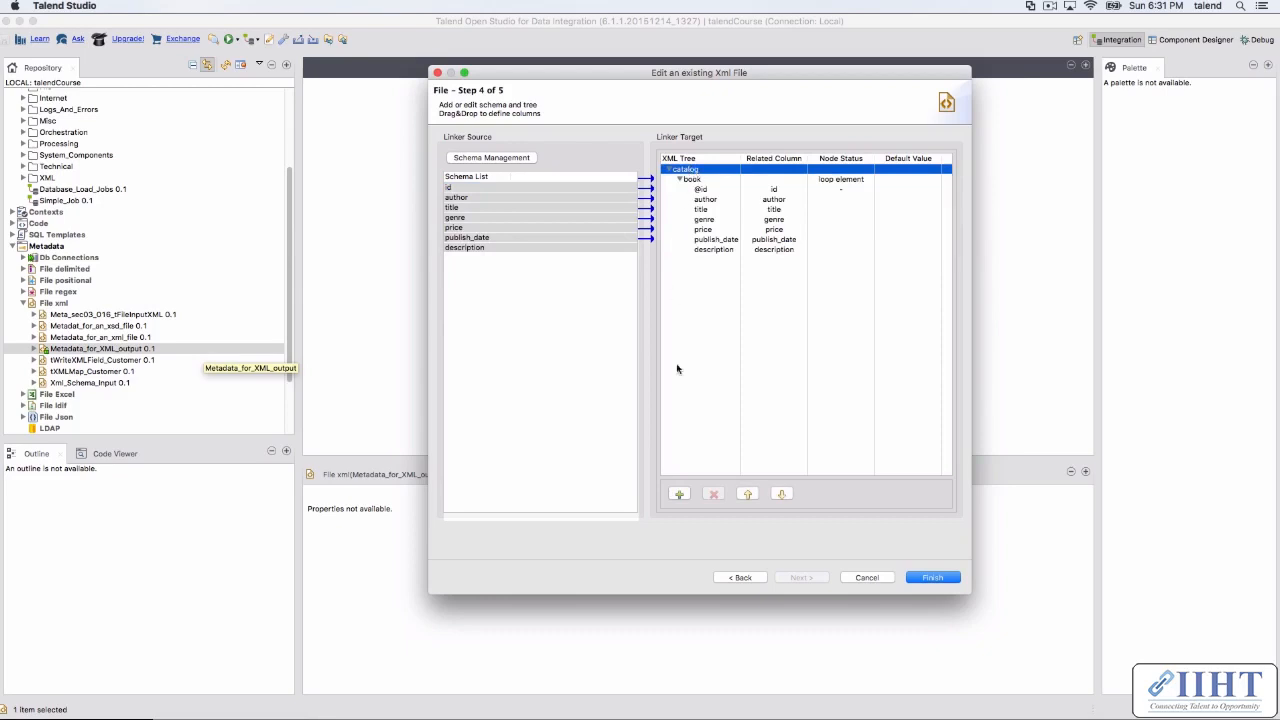
{"action": "left_click", "coordinate": [679, 495]}
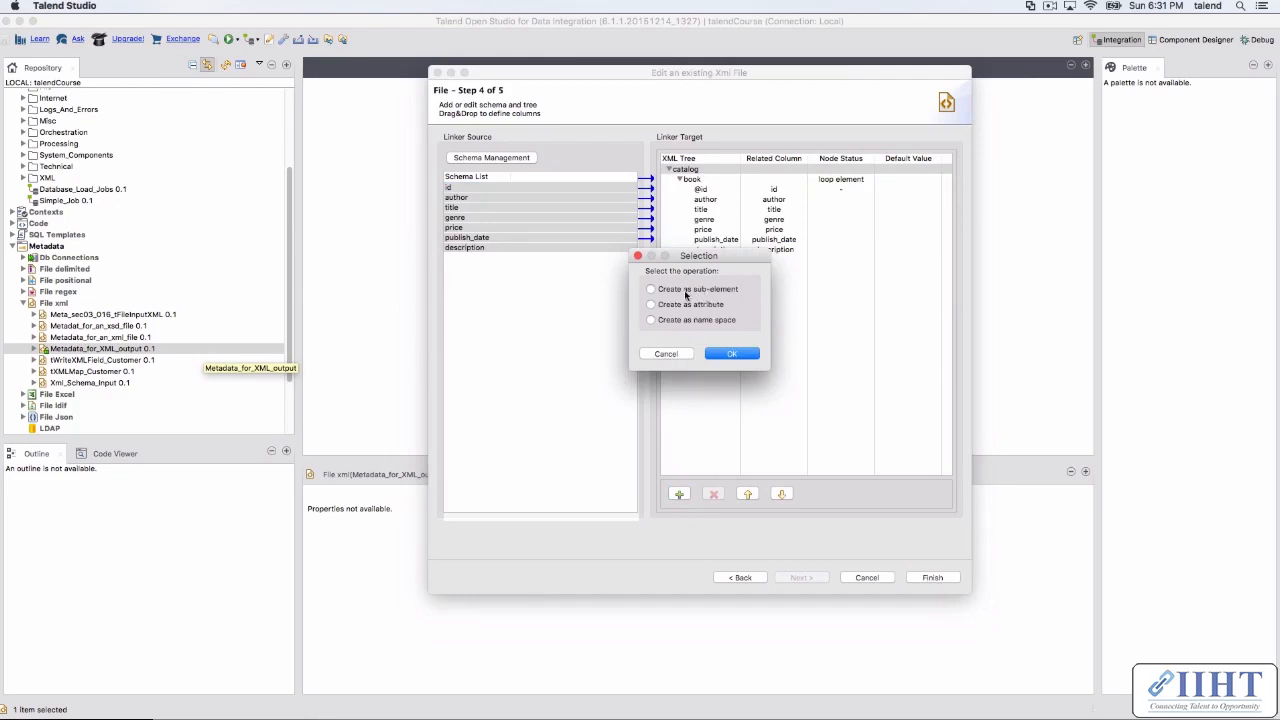
{"action": "left_click", "coordinate": [706, 290]}
{"action": "left_click", "coordinate": [705, 305]}
{"action": "left_click", "coordinate": [706, 320]}
{"action": "left_click", "coordinate": [703, 292]}
{"action": "left_click", "coordinate": [690, 305]}
{"action": "left_click", "coordinate": [664, 356]}
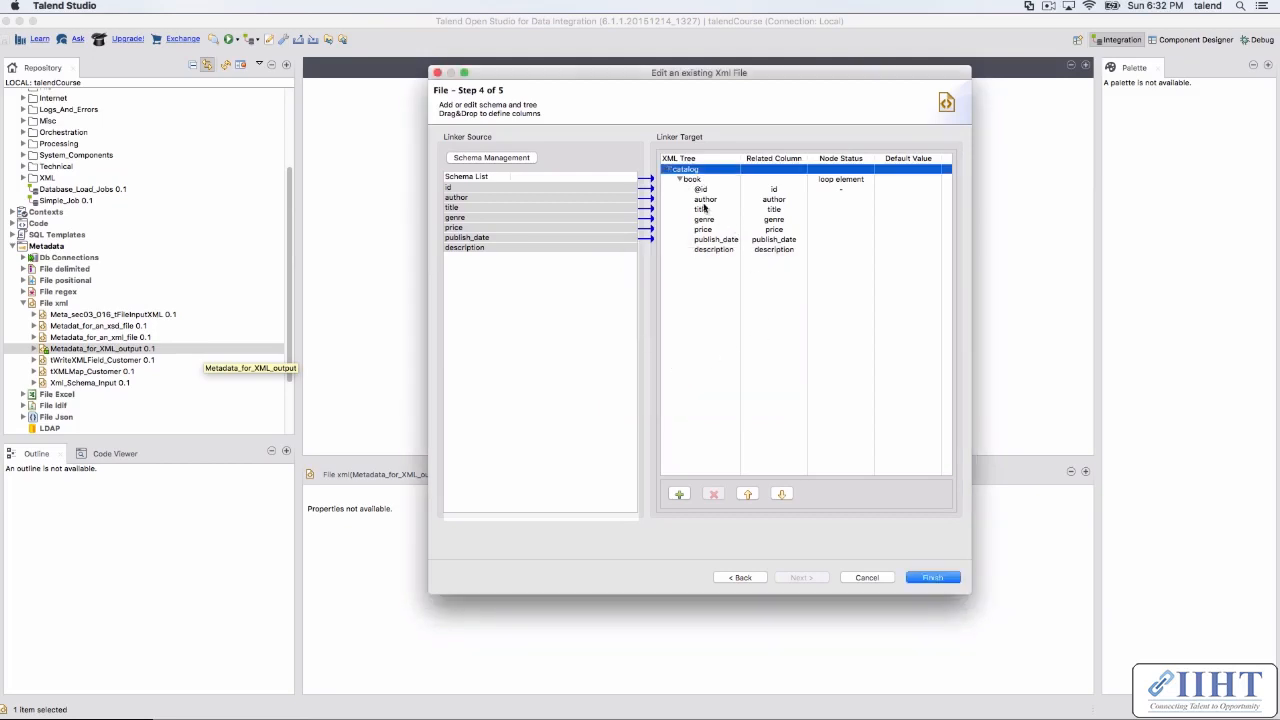
{"action": "left_click", "coordinate": [693, 179]}
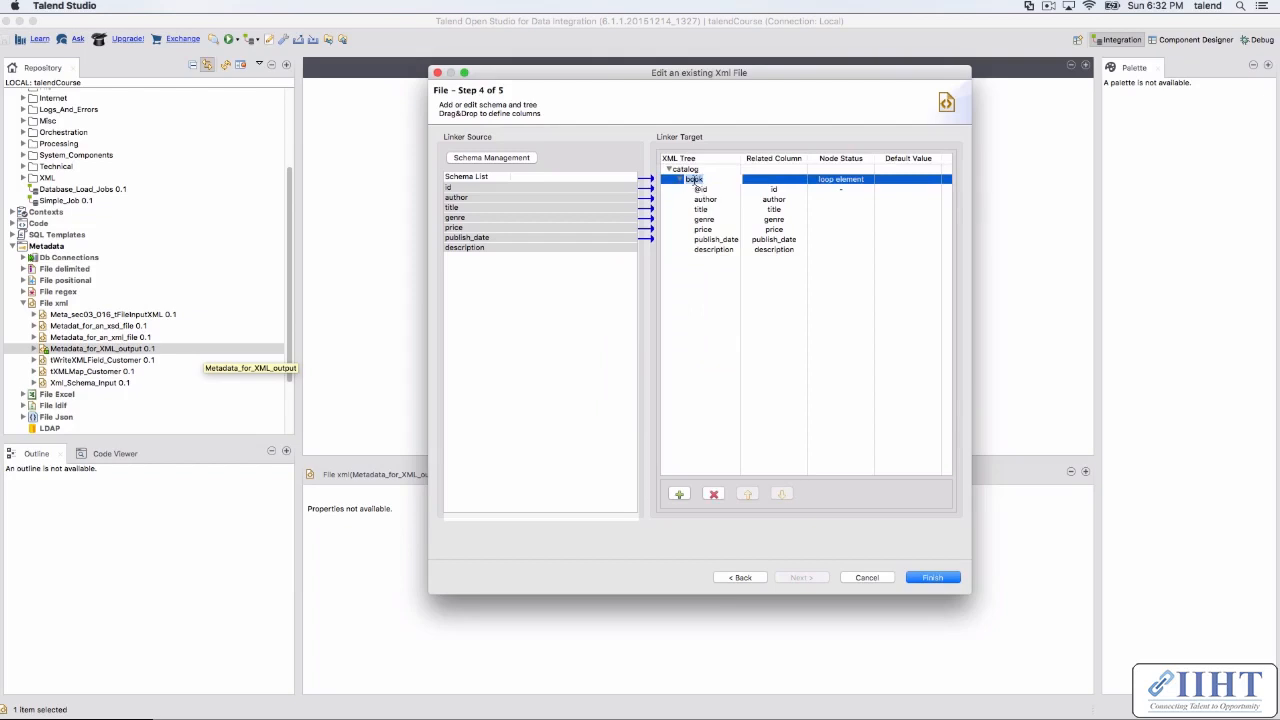
{"action": "left_click", "coordinate": [696, 171]}
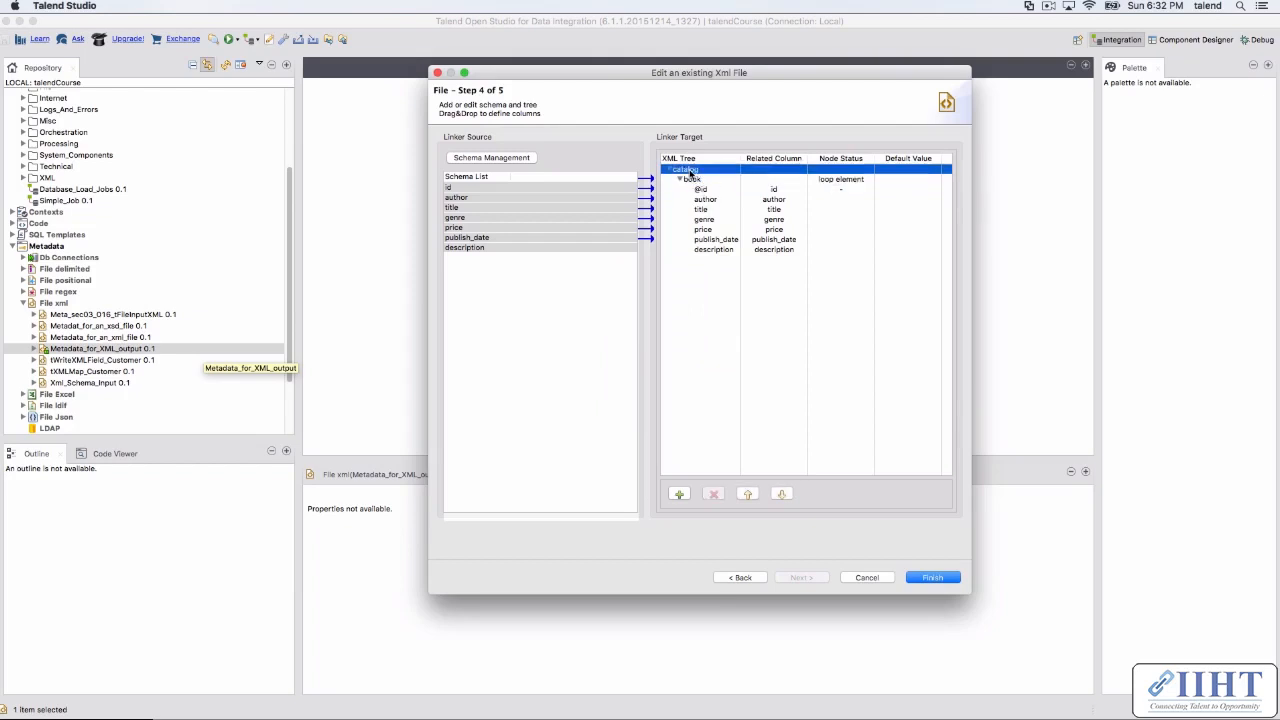
Step: Review the node types offered for adding a node under book, cancel, and examine book's child nodes
{"action": "left_click", "coordinate": [696, 181]}
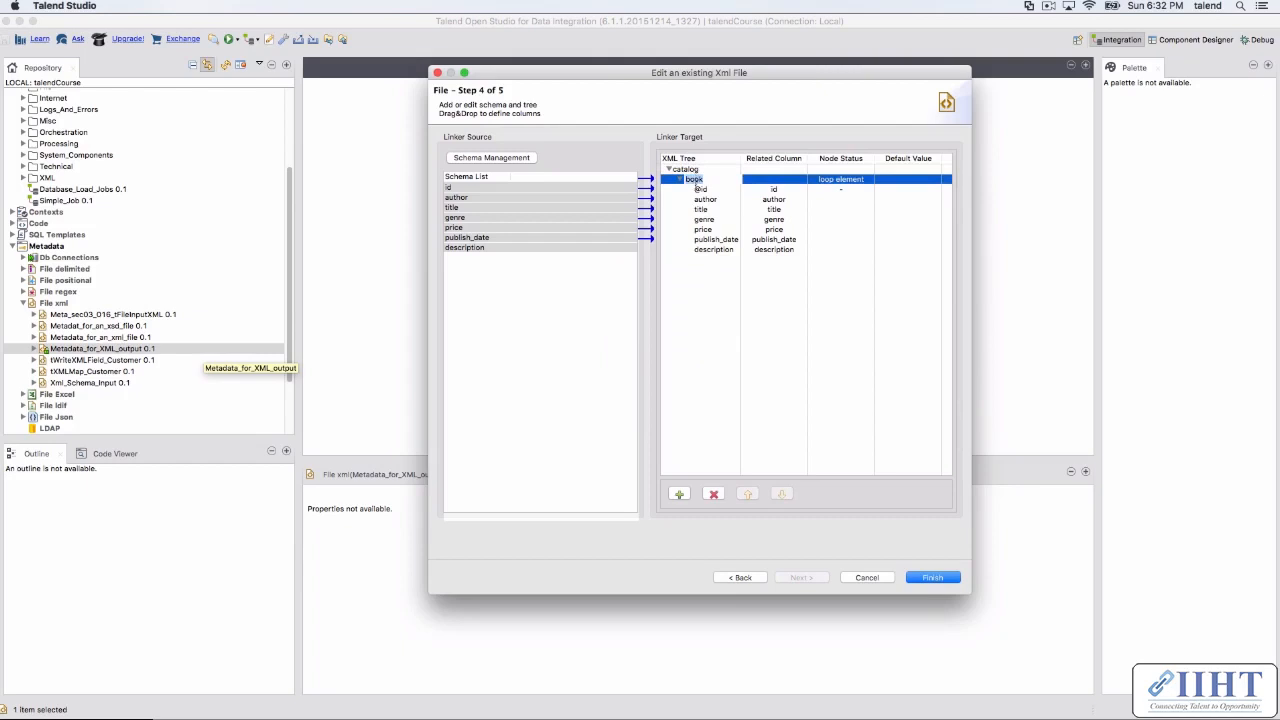
{"action": "left_click", "coordinate": [679, 494]}
{"action": "left_click", "coordinate": [667, 354]}
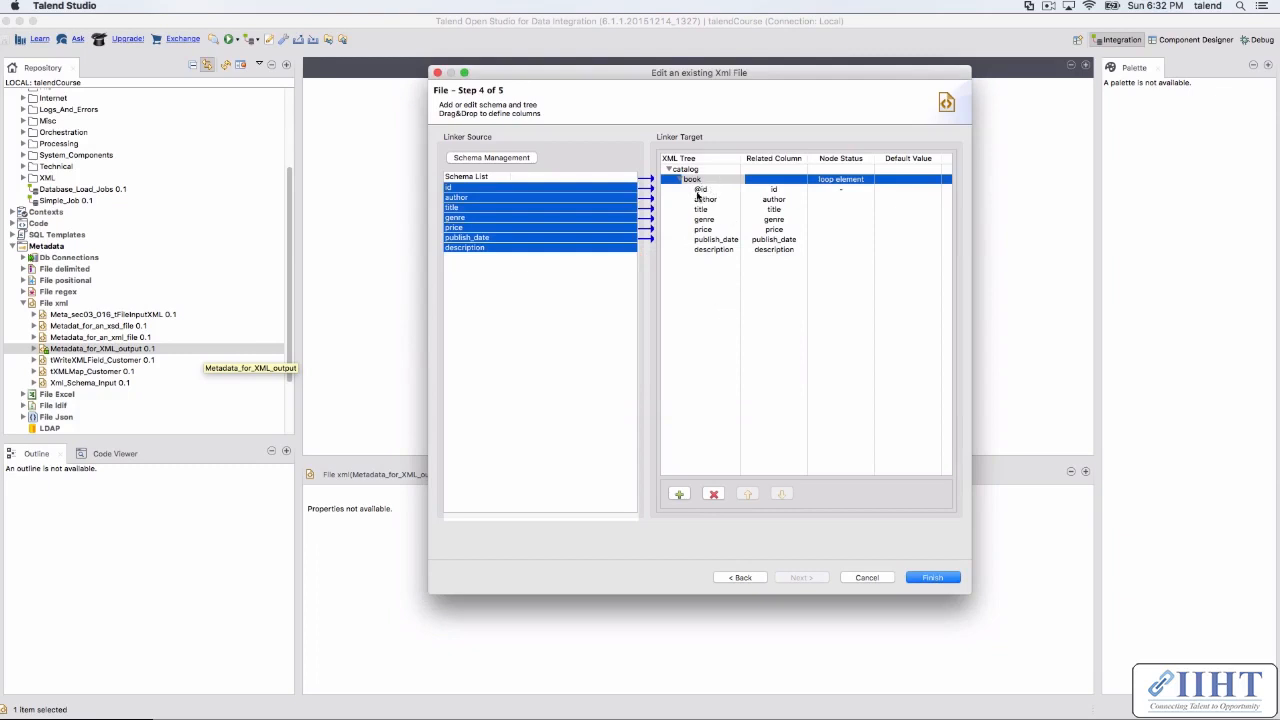
{"action": "left_click", "coordinate": [691, 181]}
{"action": "left_click_drag", "start_coordinate": [717, 272], "coordinate": [706, 187]}
{"action": "left_click", "coordinate": [692, 181]}
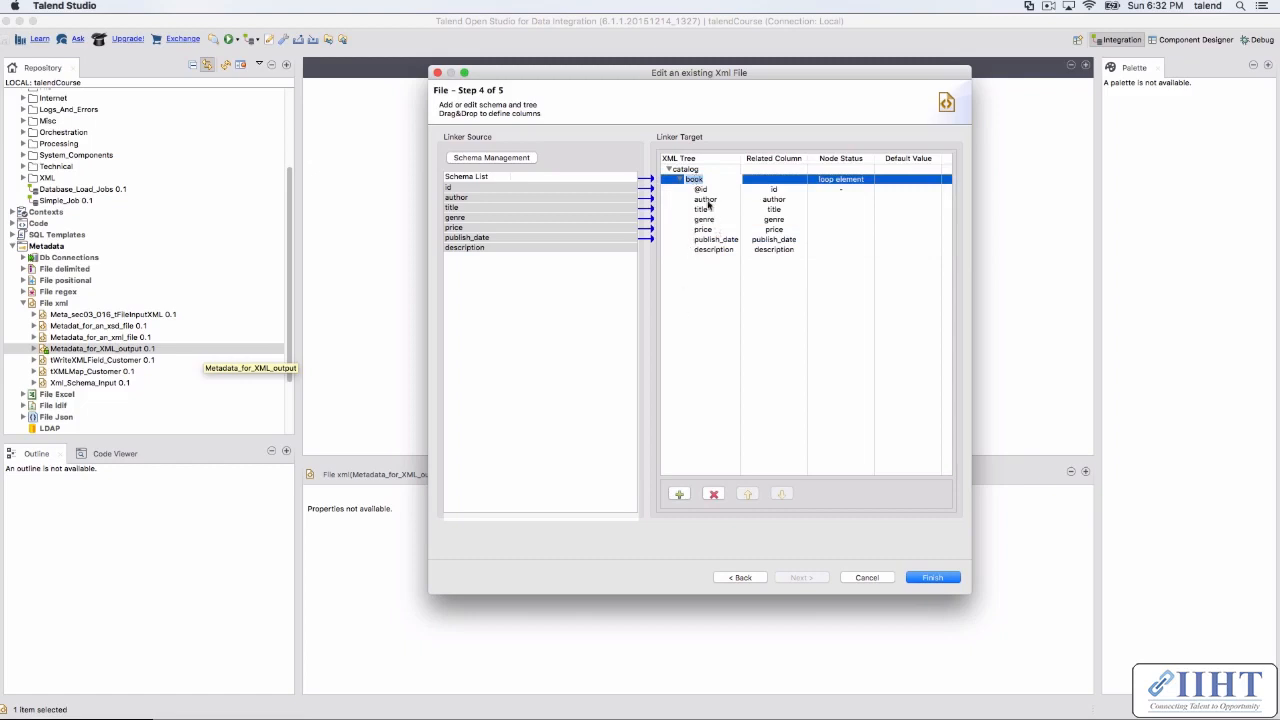
Step: Examine the sub-element, attribute and linker options for mapping the schema columns onto book, and cancel the operation
{"action": "left_click_drag", "start_coordinate": [517, 248], "coordinate": [701, 184]}
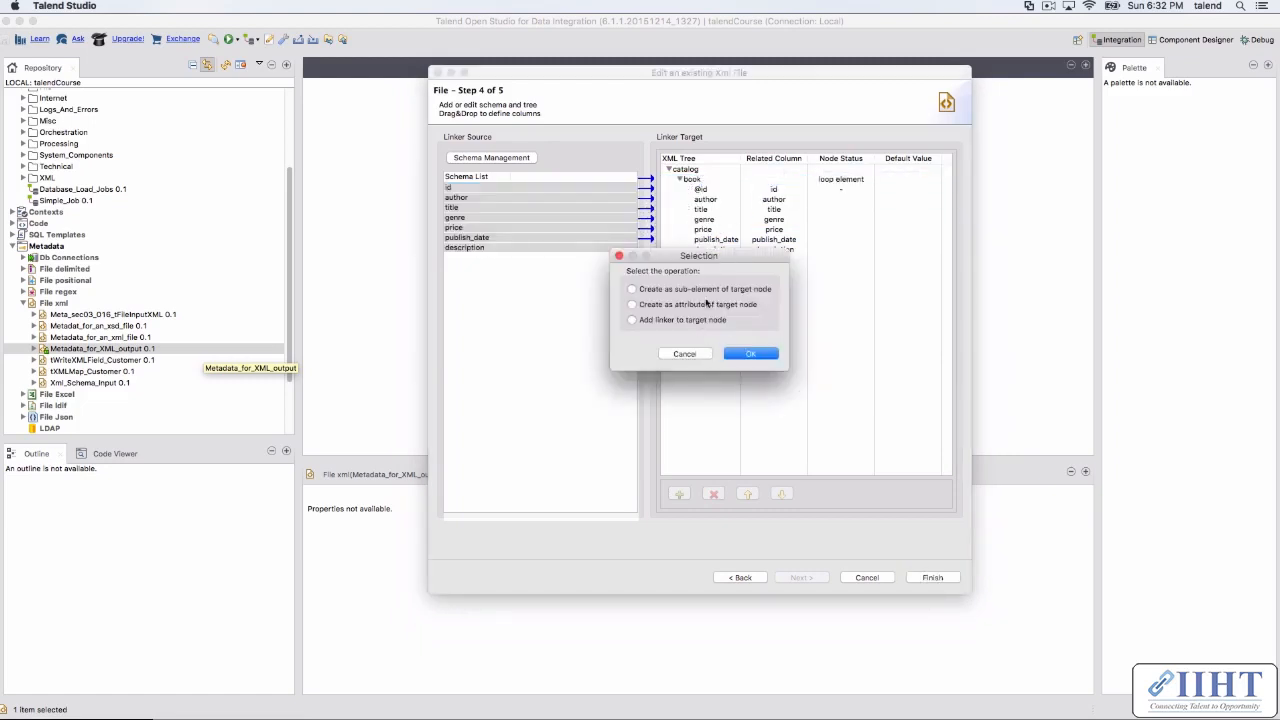
{"action": "left_click_drag", "start_coordinate": [681, 258], "coordinate": [767, 330]}
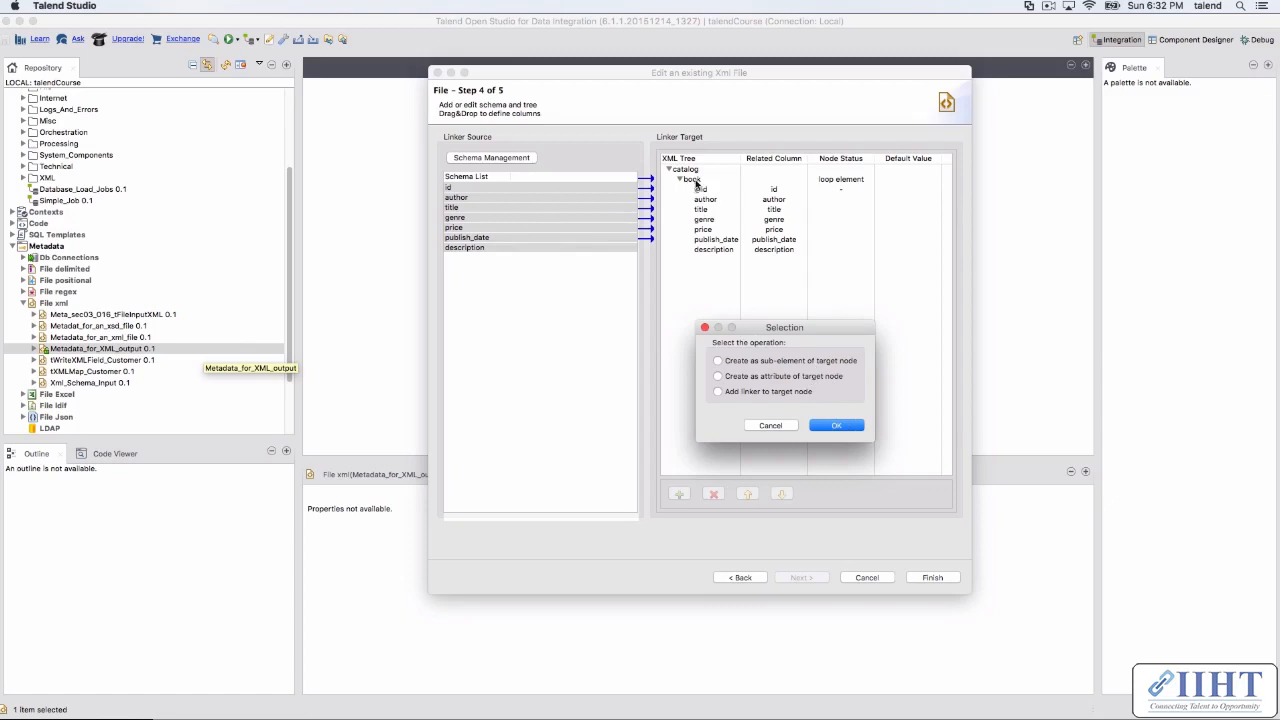
{"action": "left_click", "coordinate": [770, 426]}
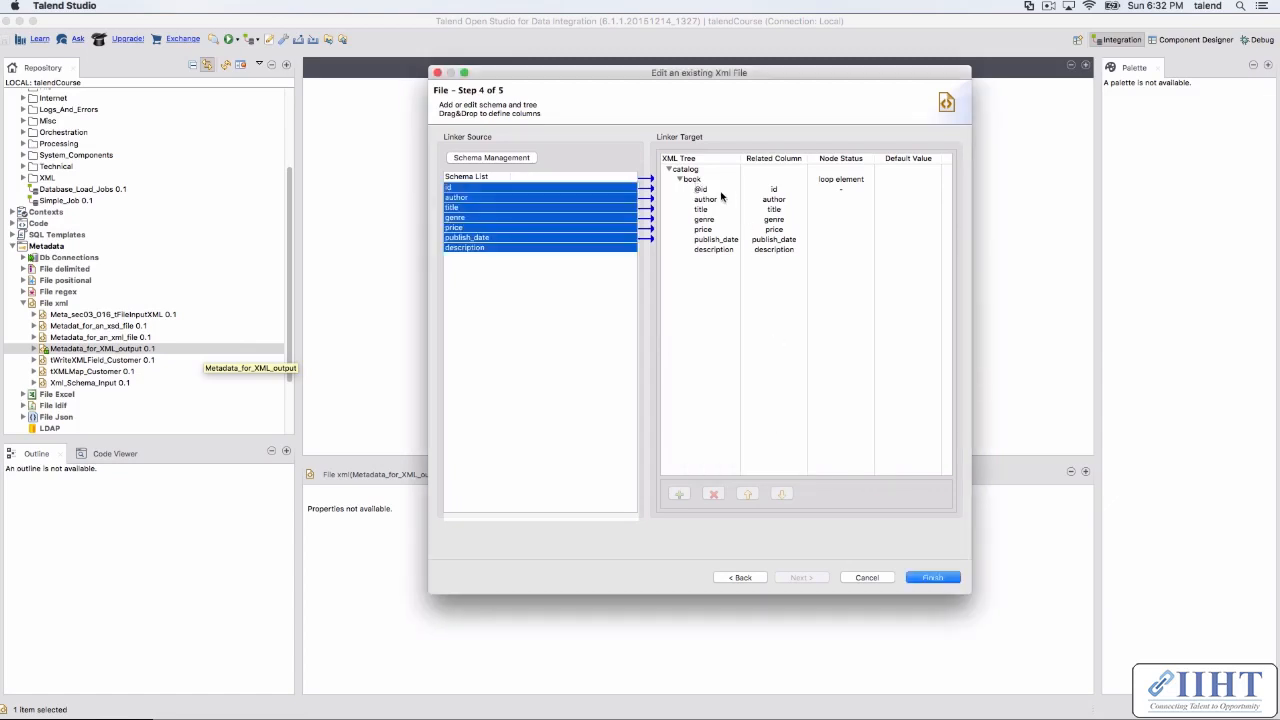
Step: Review which actions the book node offers, including adding a sub-element, attribute or name space, without applying any
{"action": "left_click_drag", "start_coordinate": [717, 274], "coordinate": [710, 197]}
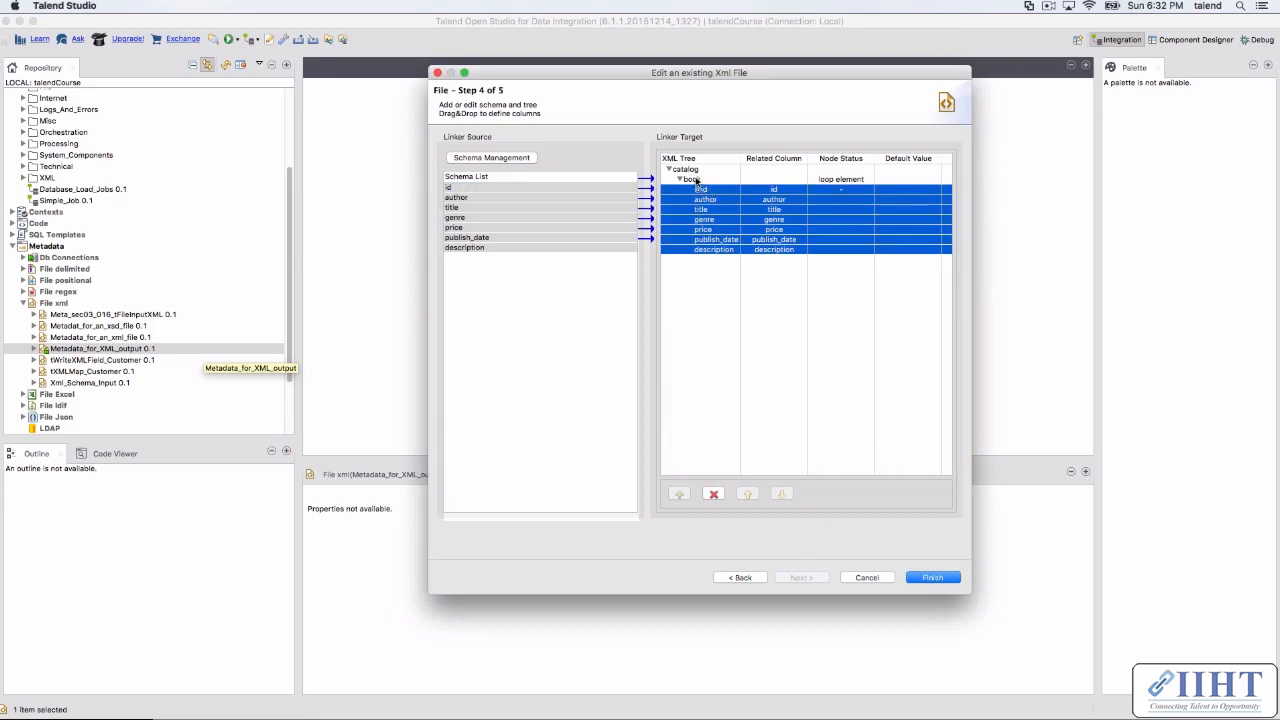
{"action": "left_click", "coordinate": [699, 179]}
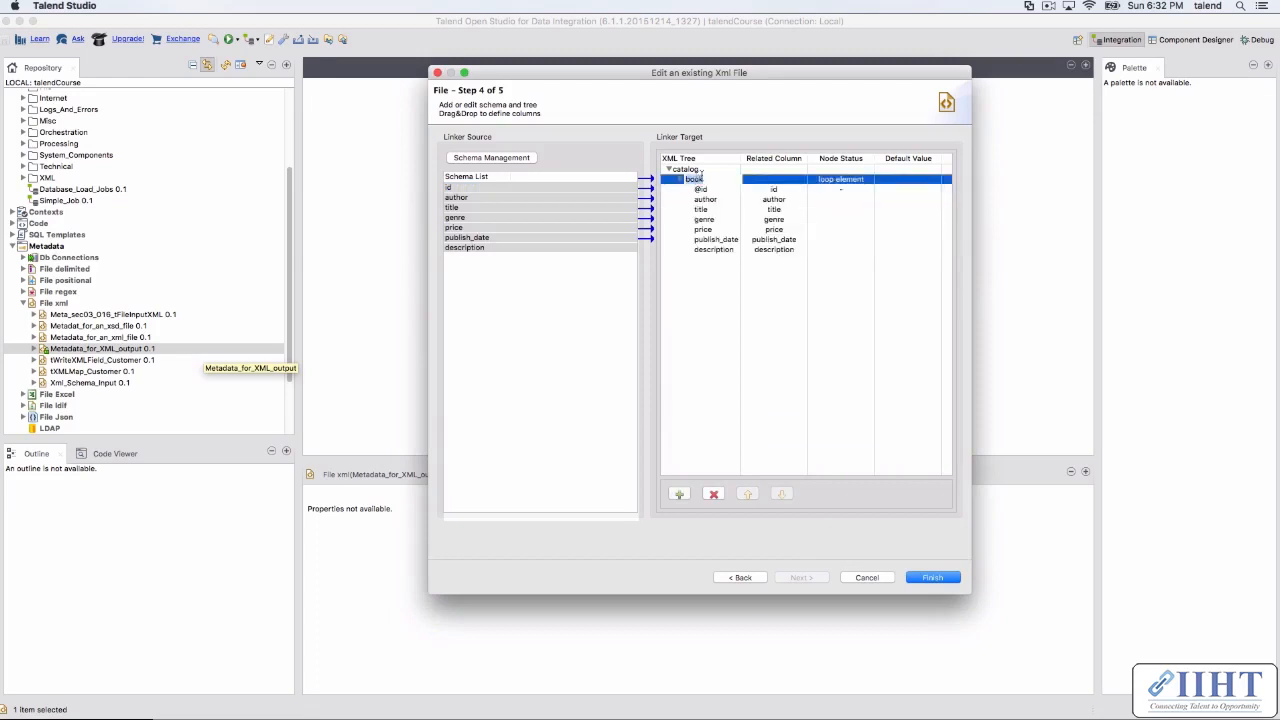
{"action": "right_click", "coordinate": [830, 182]}
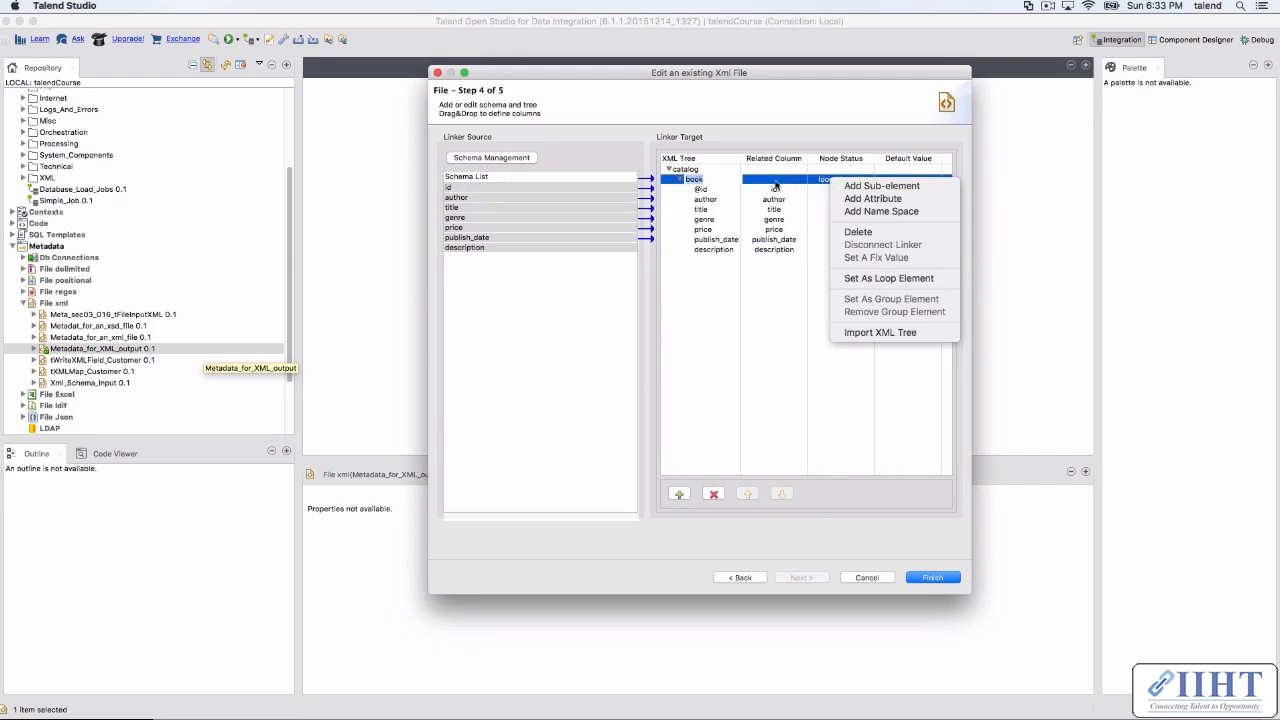
{"action": "left_click", "coordinate": [706, 315]}
{"action": "left_click", "coordinate": [709, 249]}
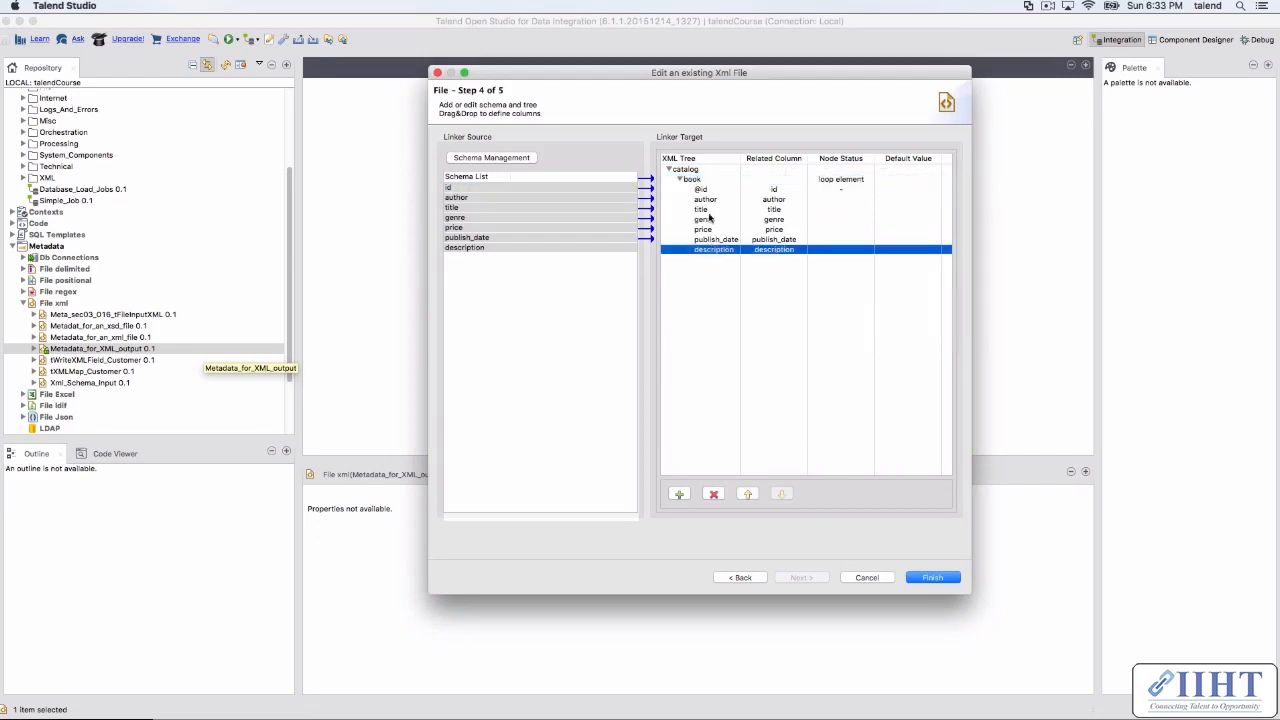
{"action": "right_click", "coordinate": [697, 181]}
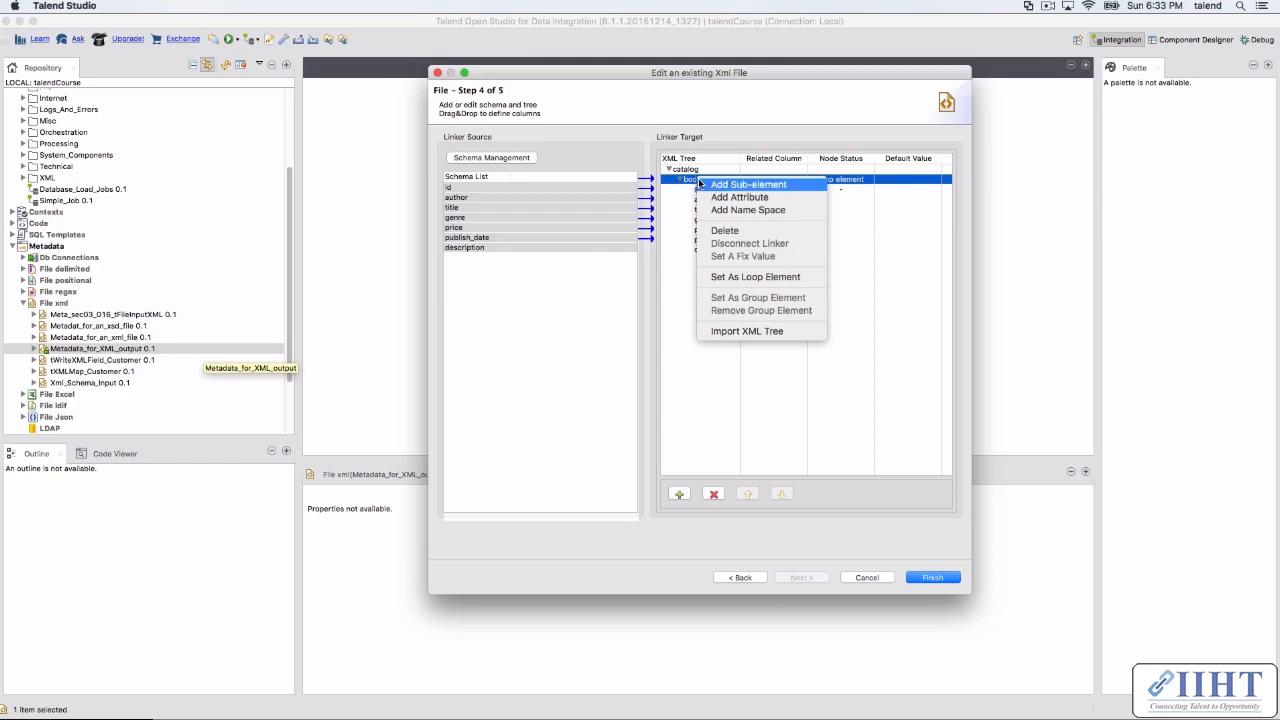
{"action": "left_click", "coordinate": [677, 283]}
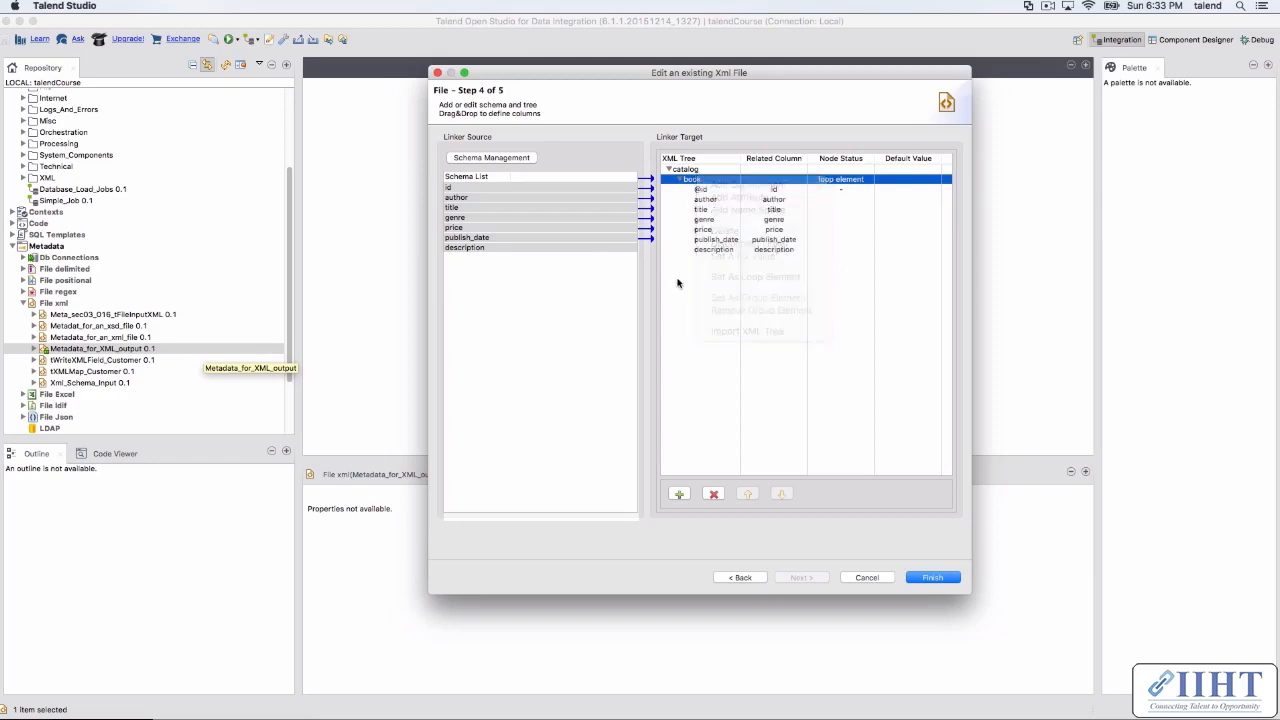
{"action": "right_click", "coordinate": [699, 185]}
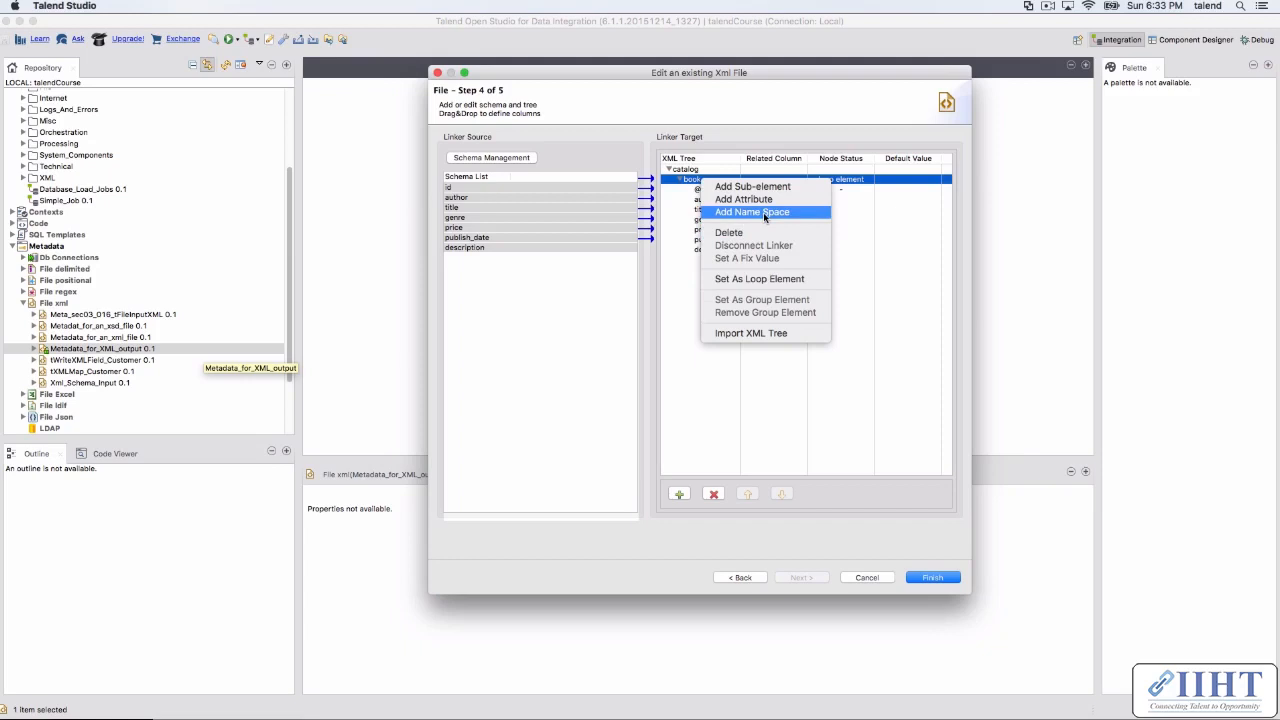
{"action": "left_click", "coordinate": [694, 281]}
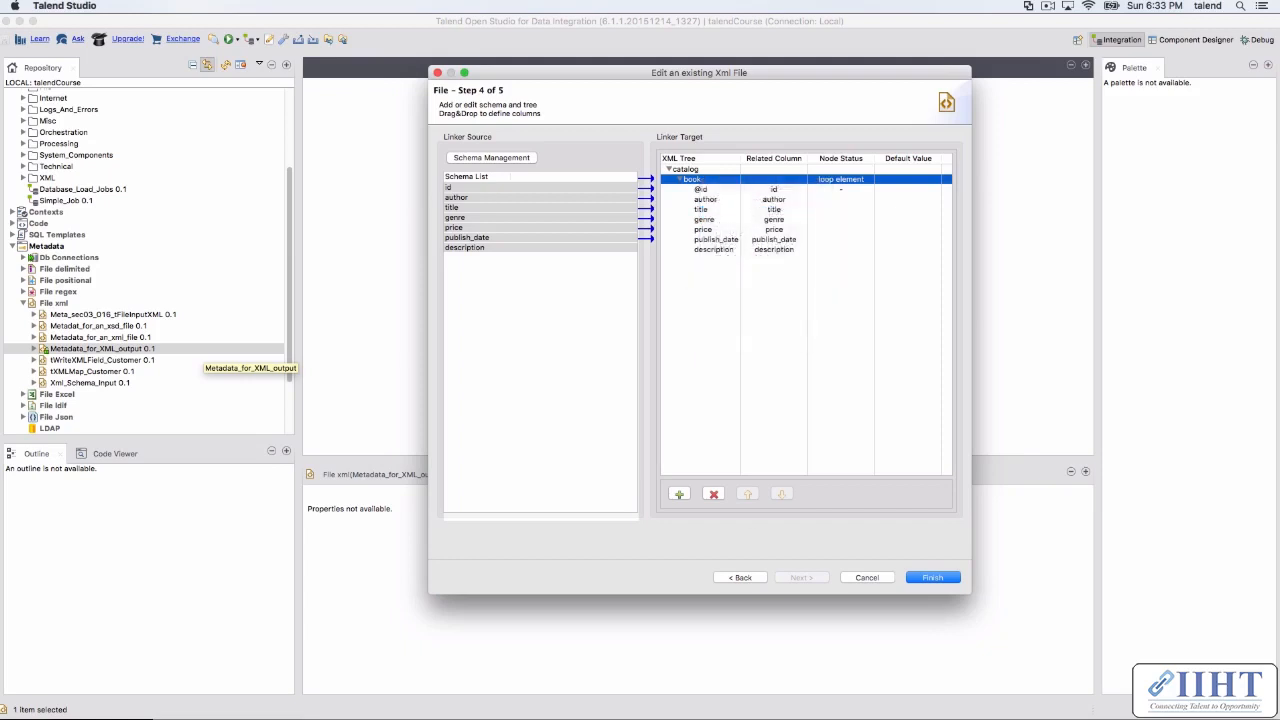
Step: Switch to TextMate to examine the book elements in tFileInputXML.xml, and return to Talend Studio
{"action": "mouse_move", "coordinate": [760, 700]}
{"action": "left_click", "coordinate": [932, 700]}
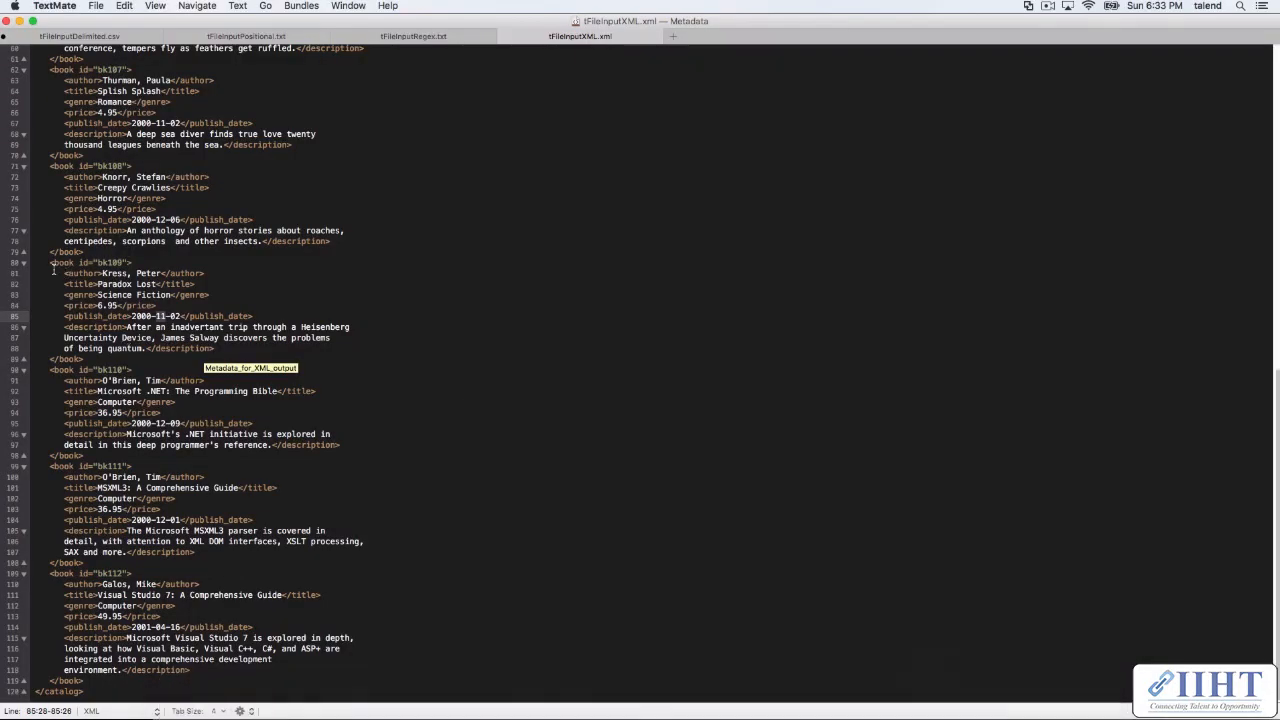
{"action": "left_click", "coordinate": [452, 494]}
{"action": "mouse_move", "coordinate": [830, 698]}
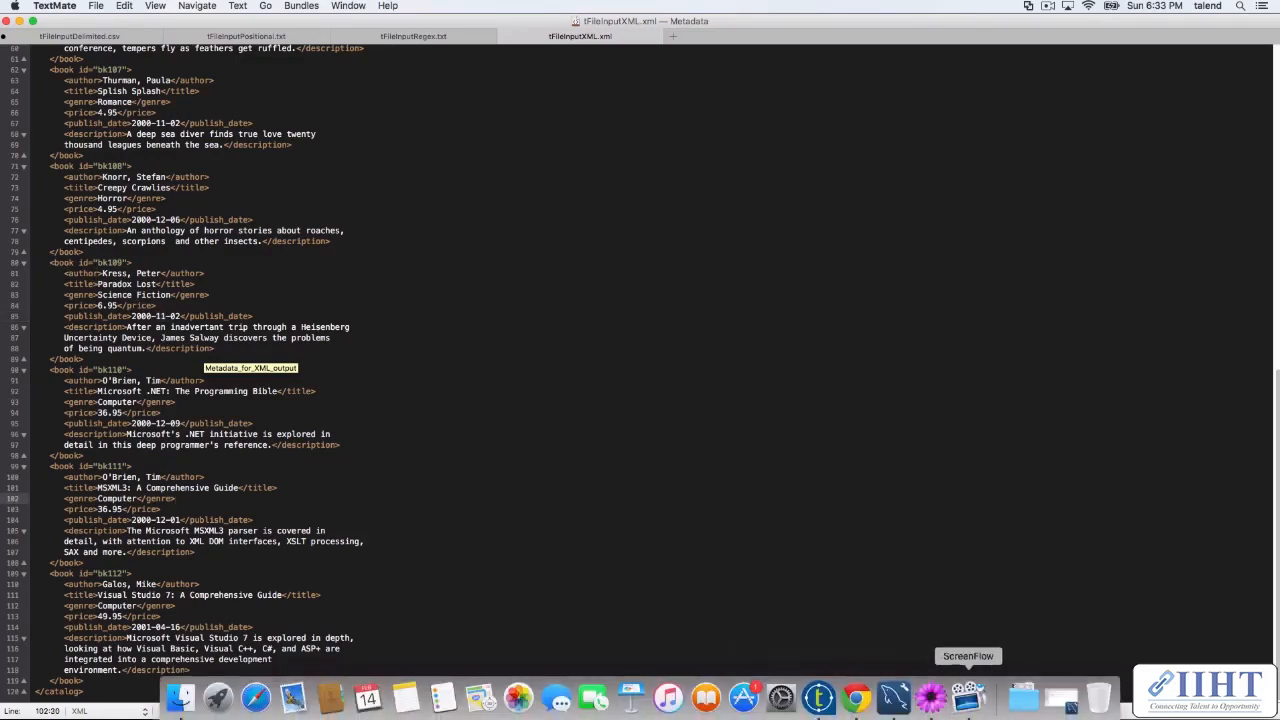
{"action": "left_click", "coordinate": [818, 698]}
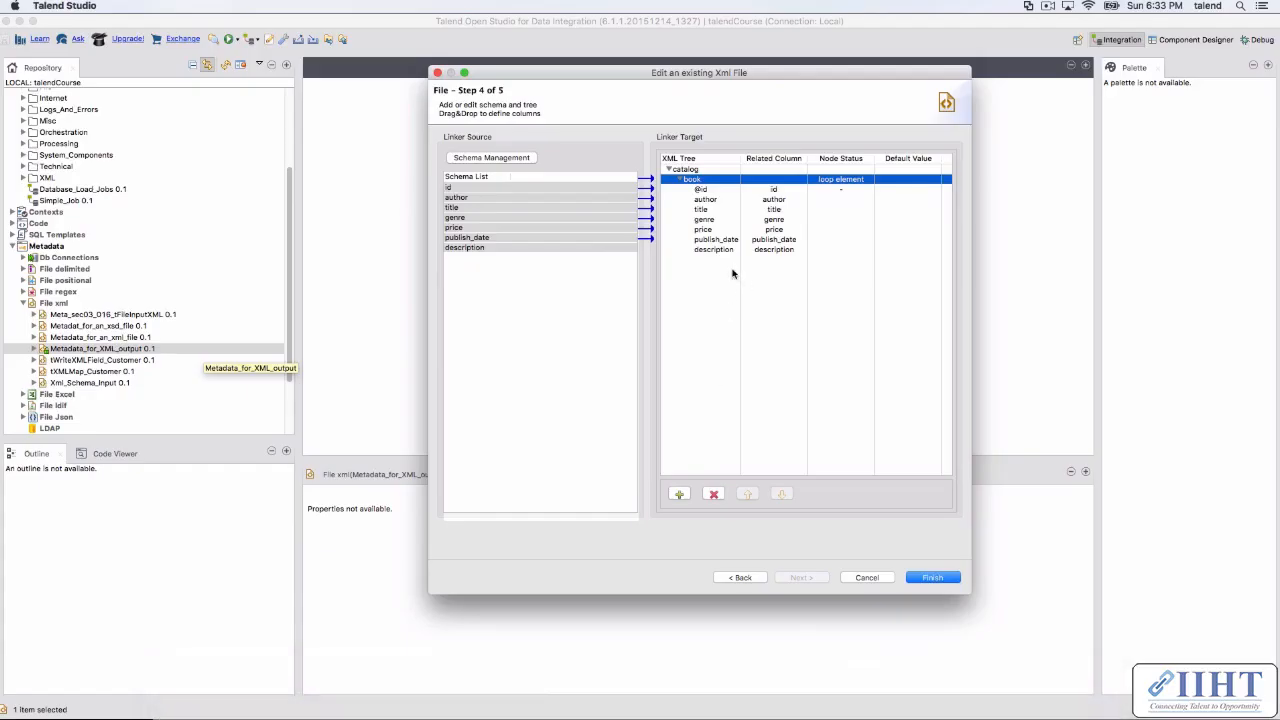
Step: Review the delete, disconnect linker, loop element and group element options for the price and genre nodes without applying any
{"action": "right_click", "coordinate": [716, 229]}
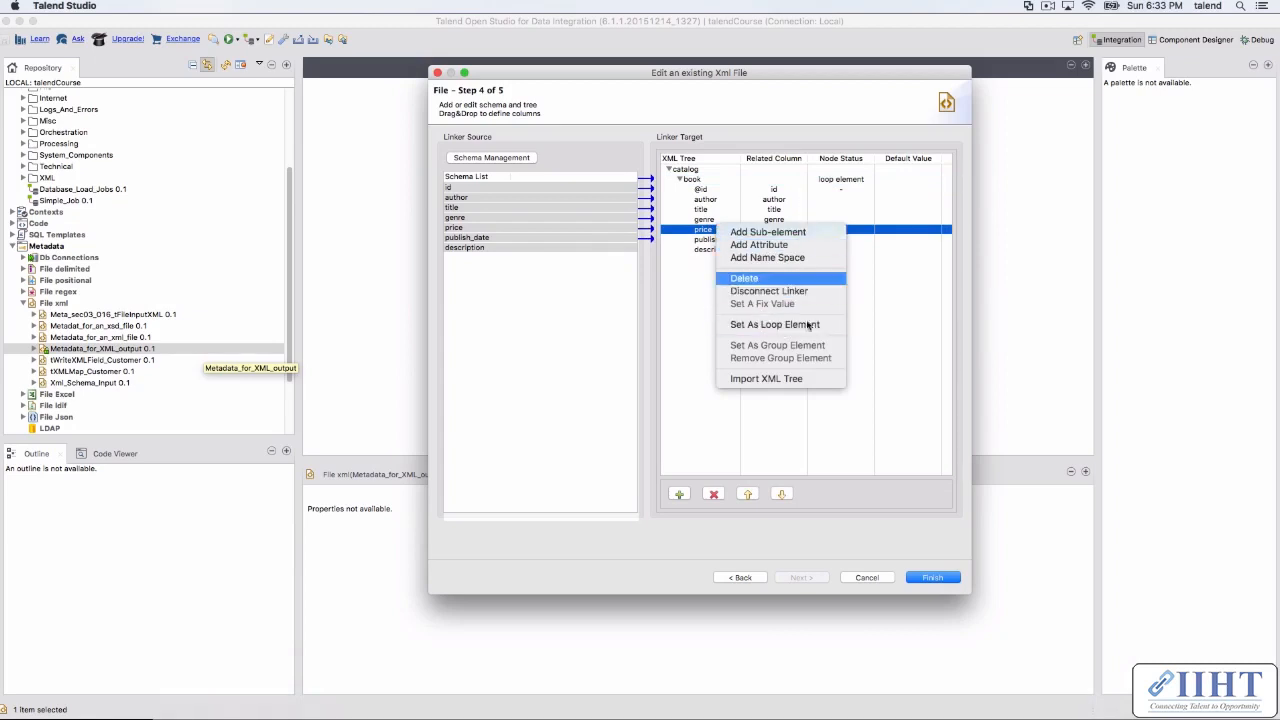
{"action": "key", "text": "Escape"}
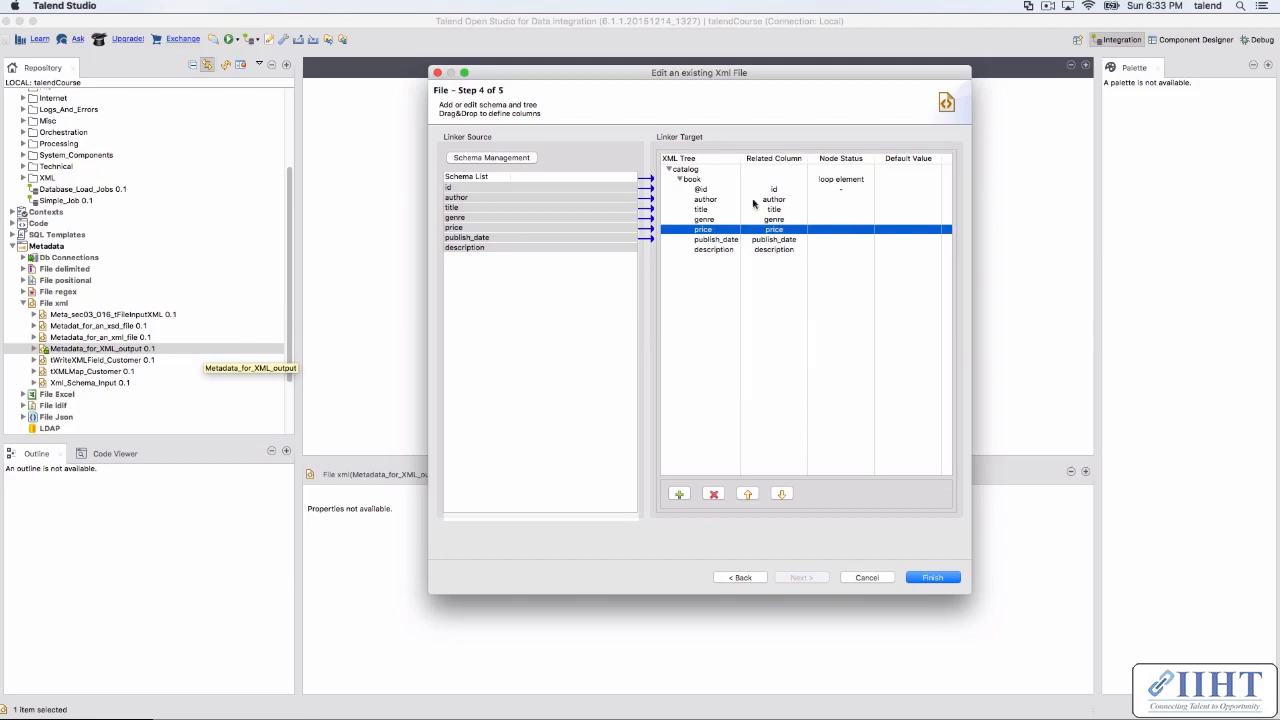
{"action": "right_click", "coordinate": [715, 220]}
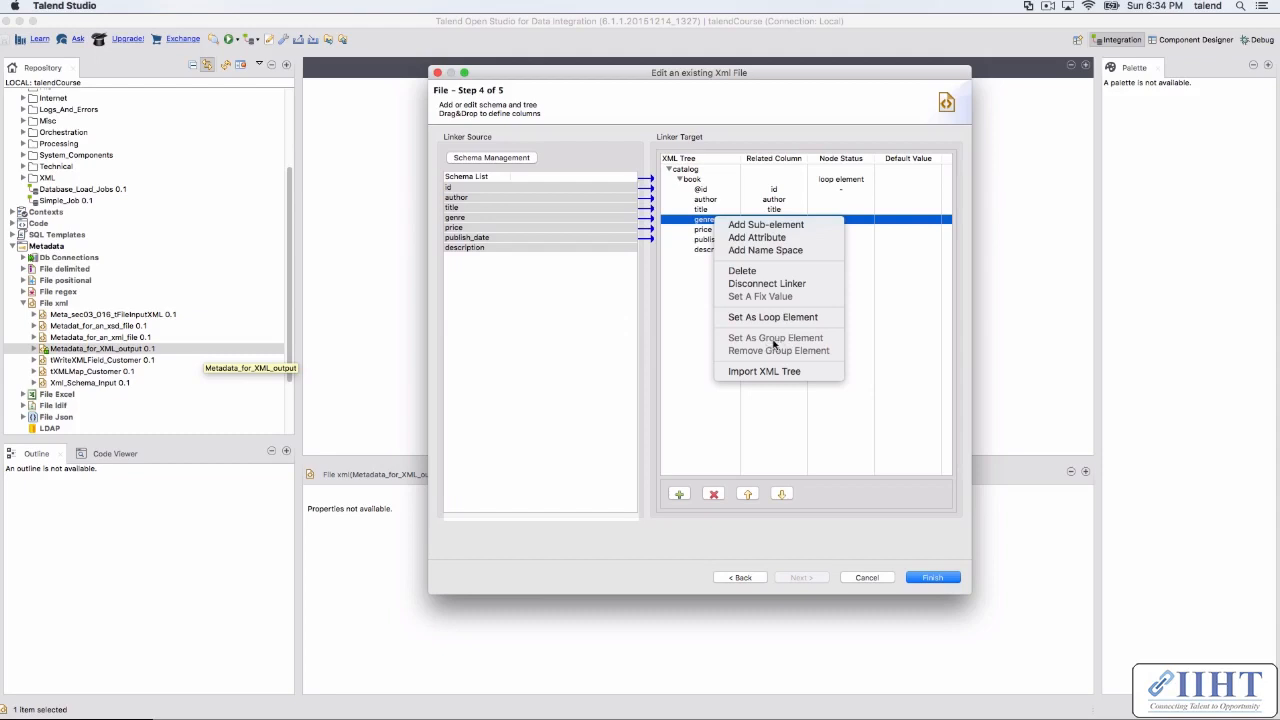
{"action": "left_click", "coordinate": [698, 313]}
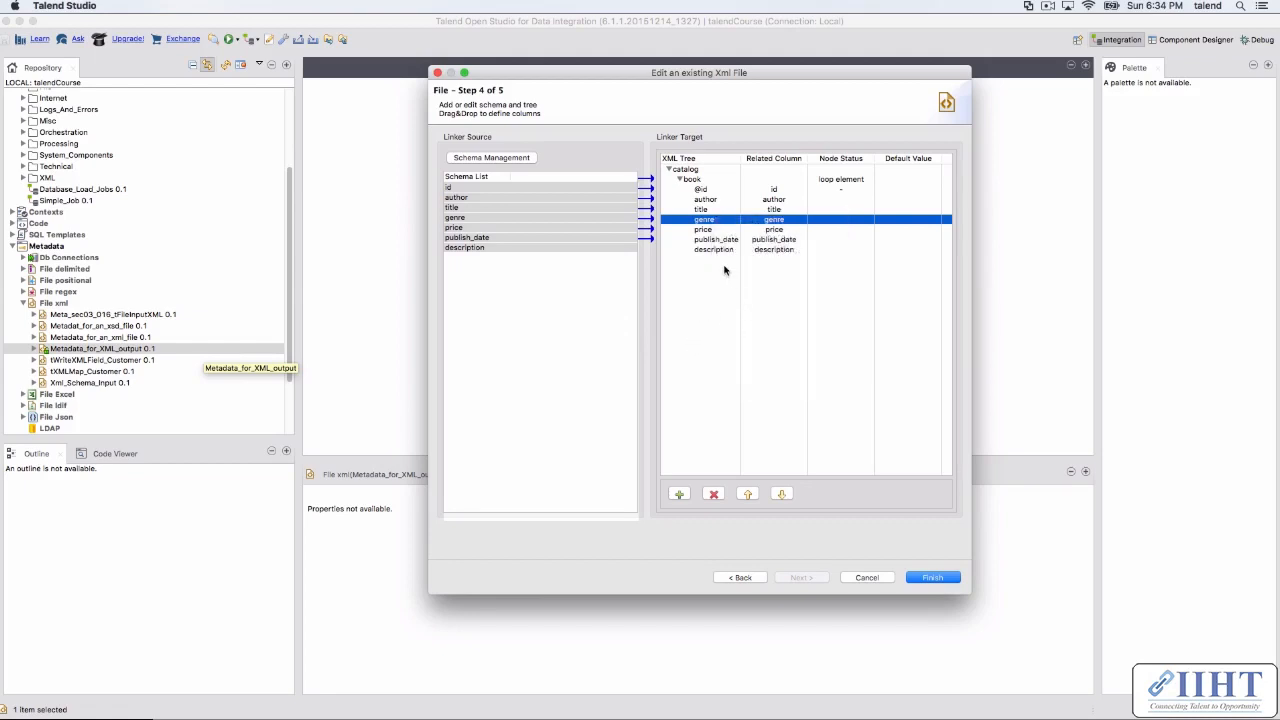
{"action": "left_click", "coordinate": [726, 269]}
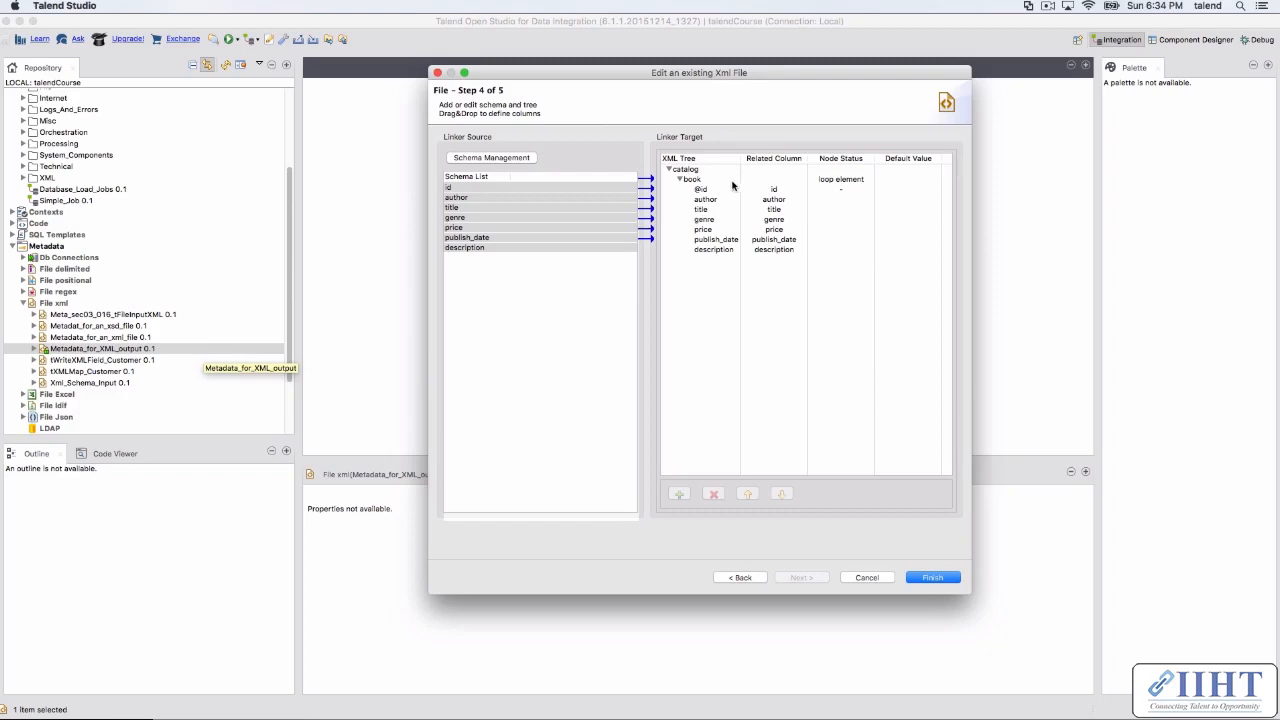
Step: Review importing an XML tree from a file for the book node, cancel the file selection, and examine the whole catalog tree
{"action": "left_click", "coordinate": [702, 177]}
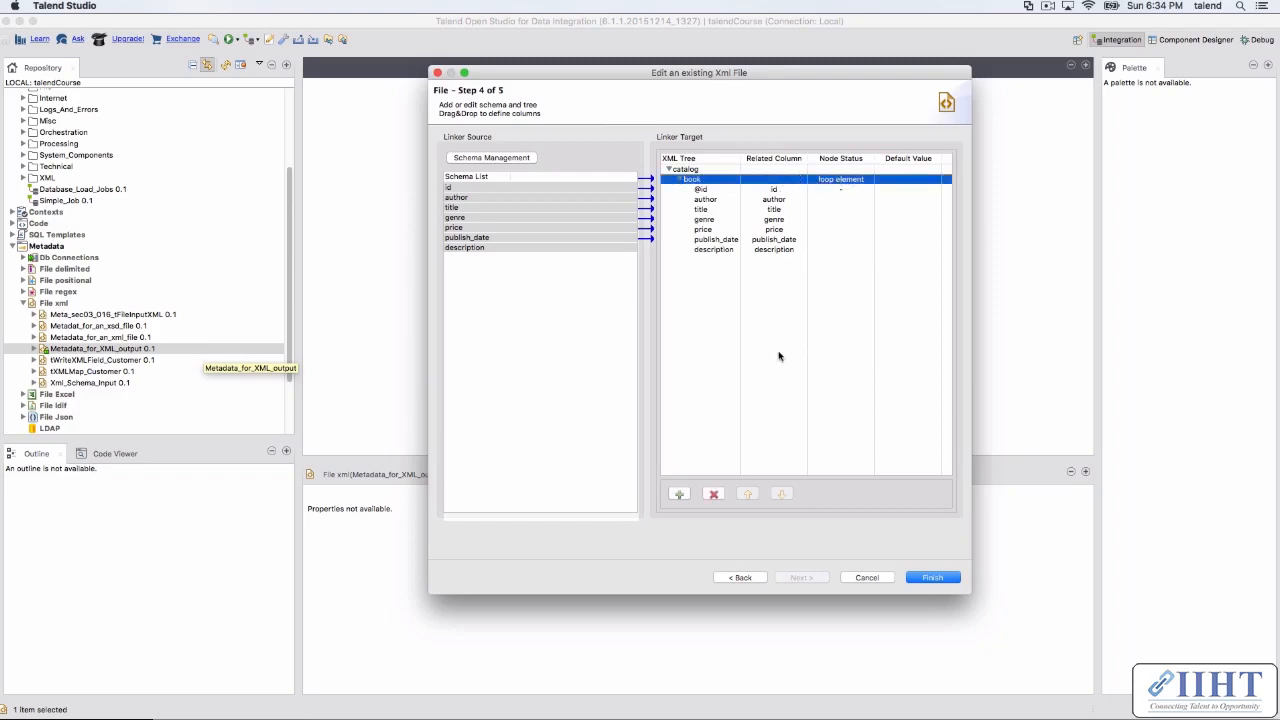
{"action": "right_click", "coordinate": [706, 280]}
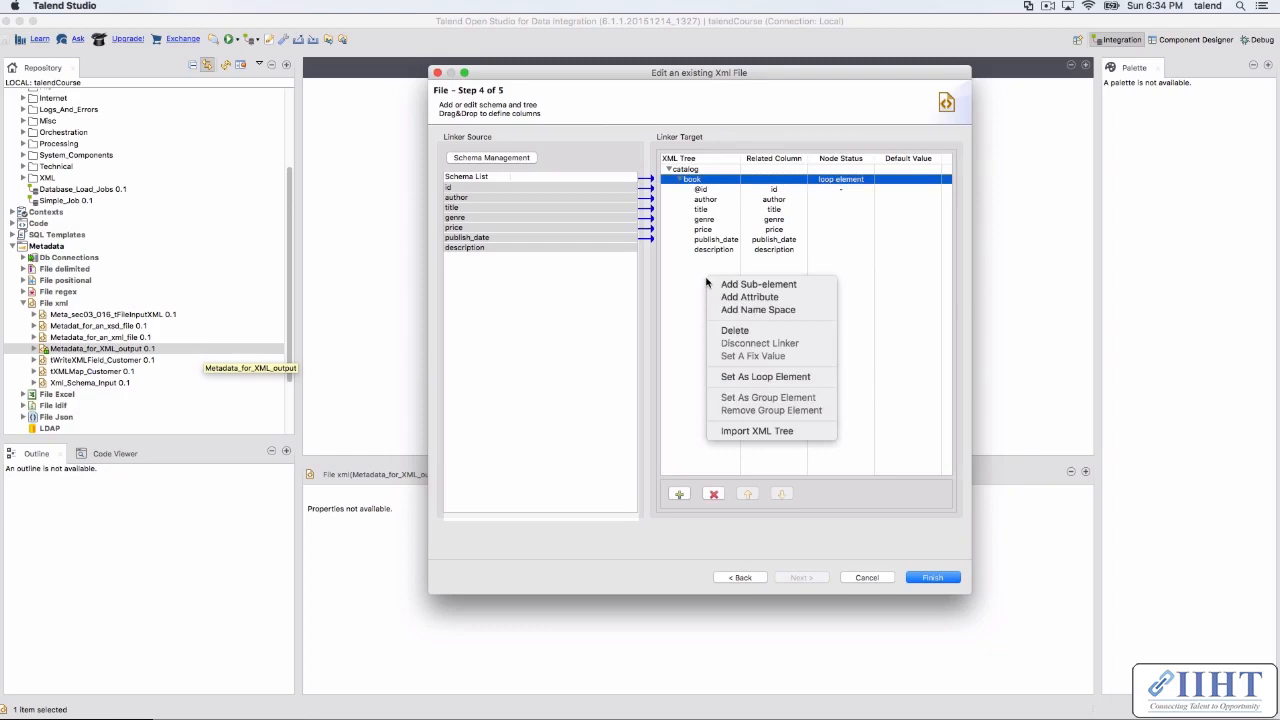
{"action": "left_click", "coordinate": [767, 430]}
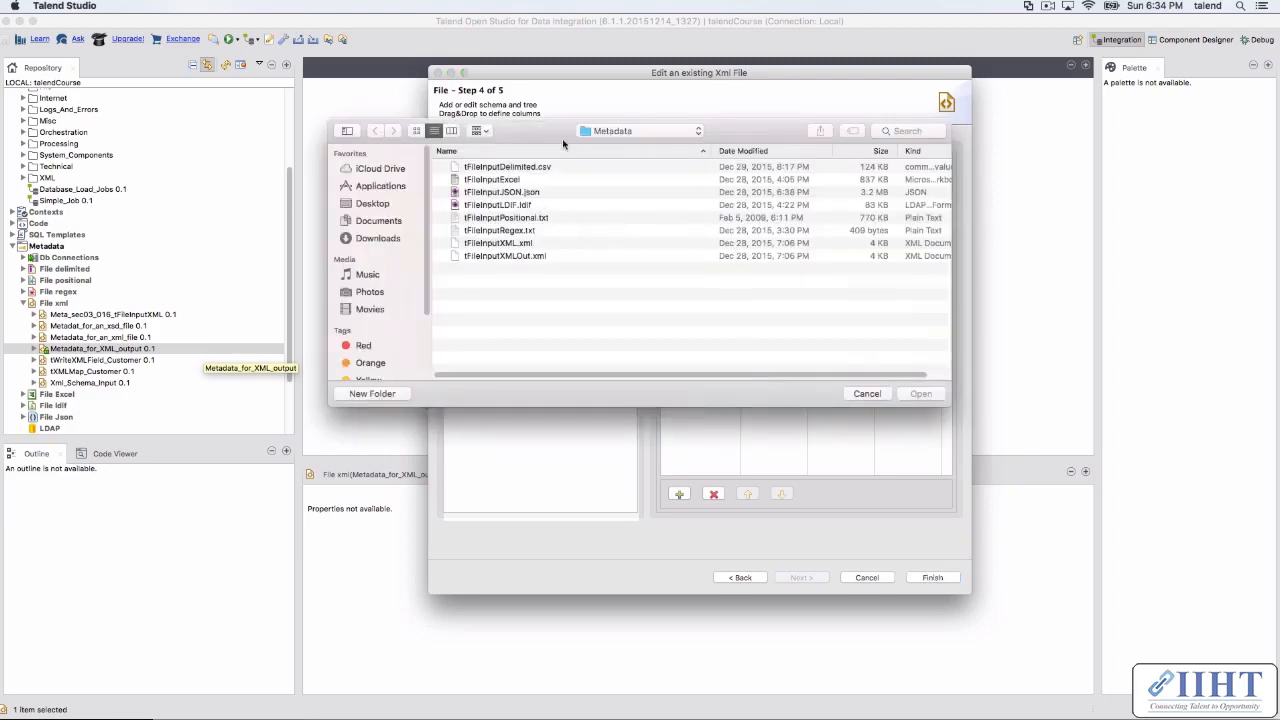
{"action": "left_click", "coordinate": [881, 393]}
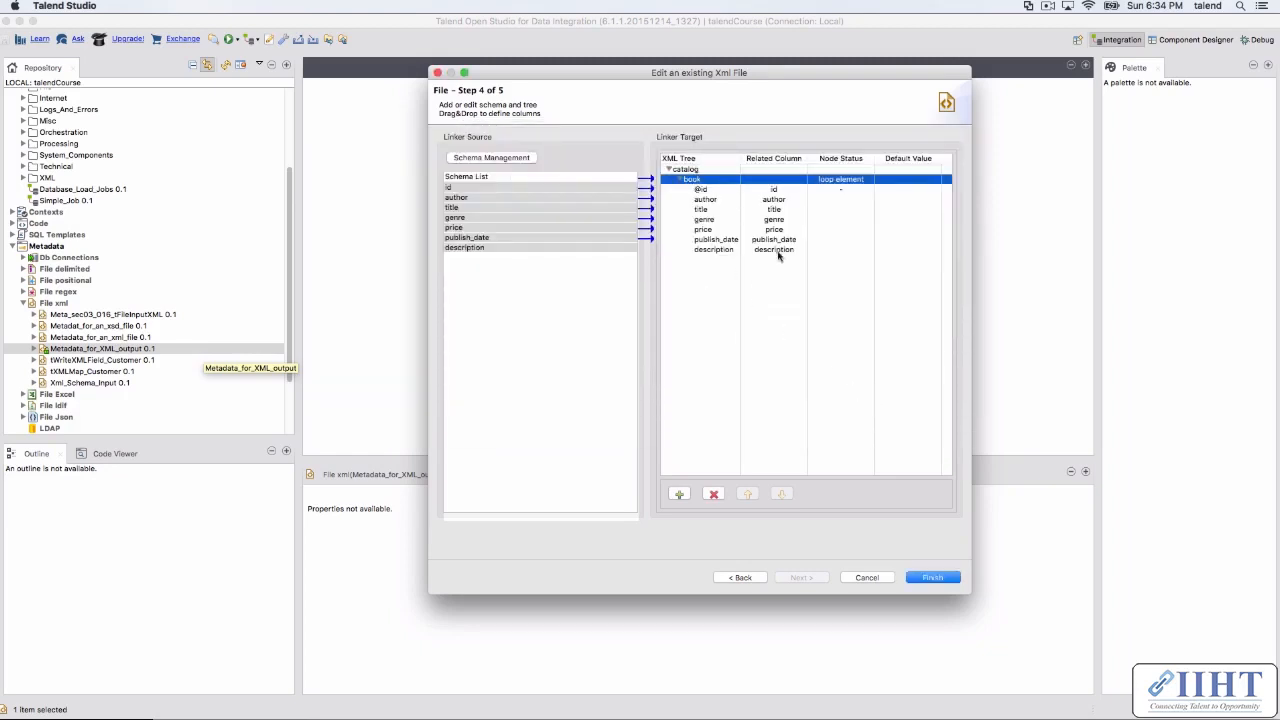
{"action": "right_click", "coordinate": [706, 340]}
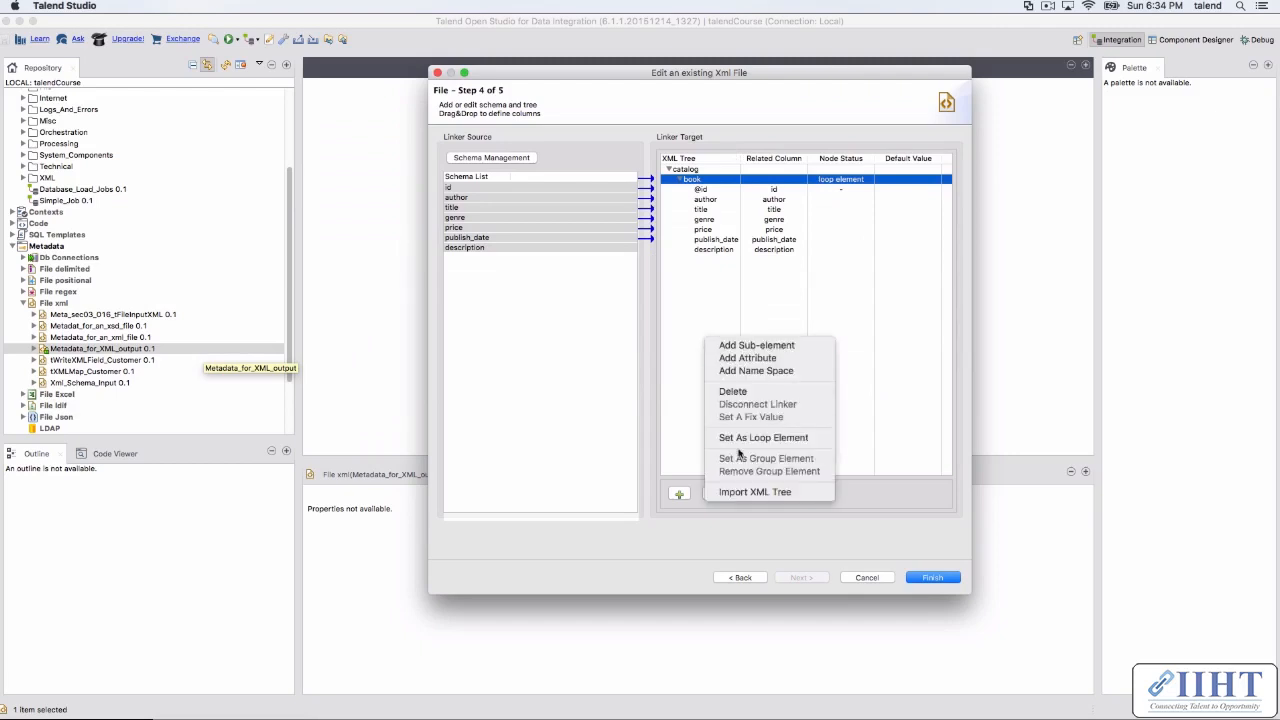
{"action": "left_click", "coordinate": [767, 492]}
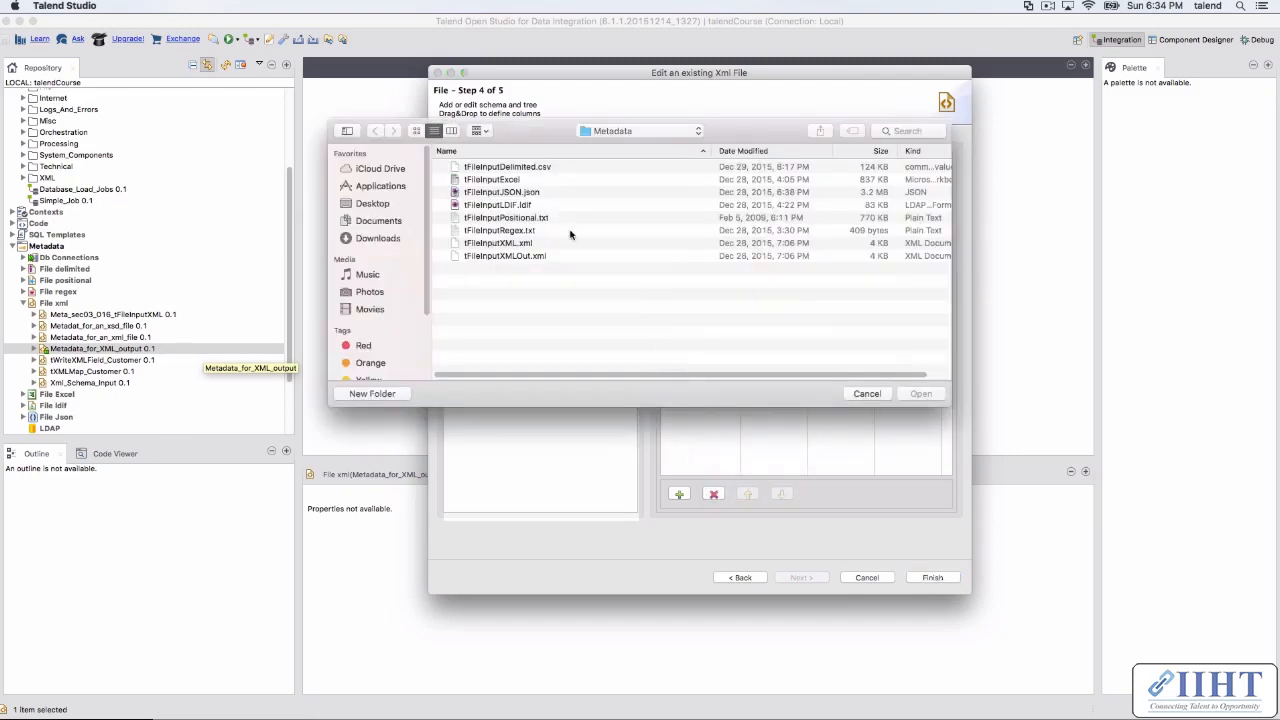
{"action": "left_click", "coordinate": [867, 393]}
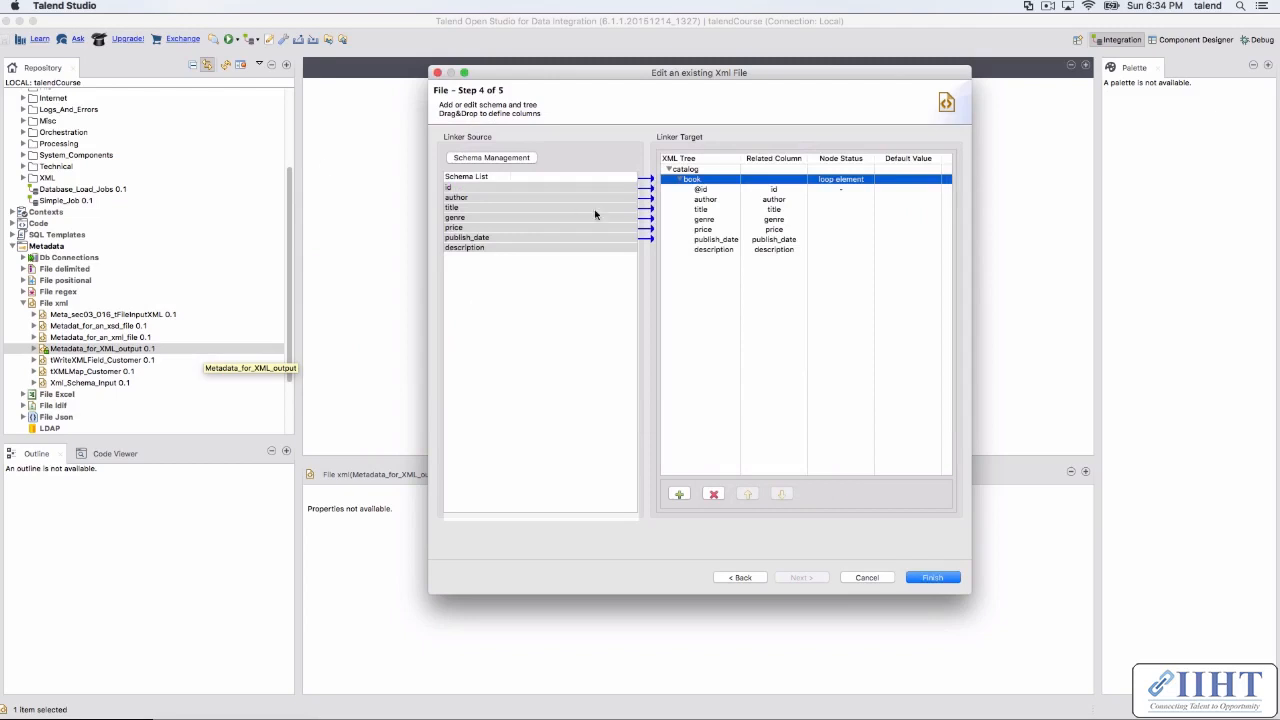
{"action": "left_click_drag", "start_coordinate": [684, 273], "coordinate": [684, 150]}
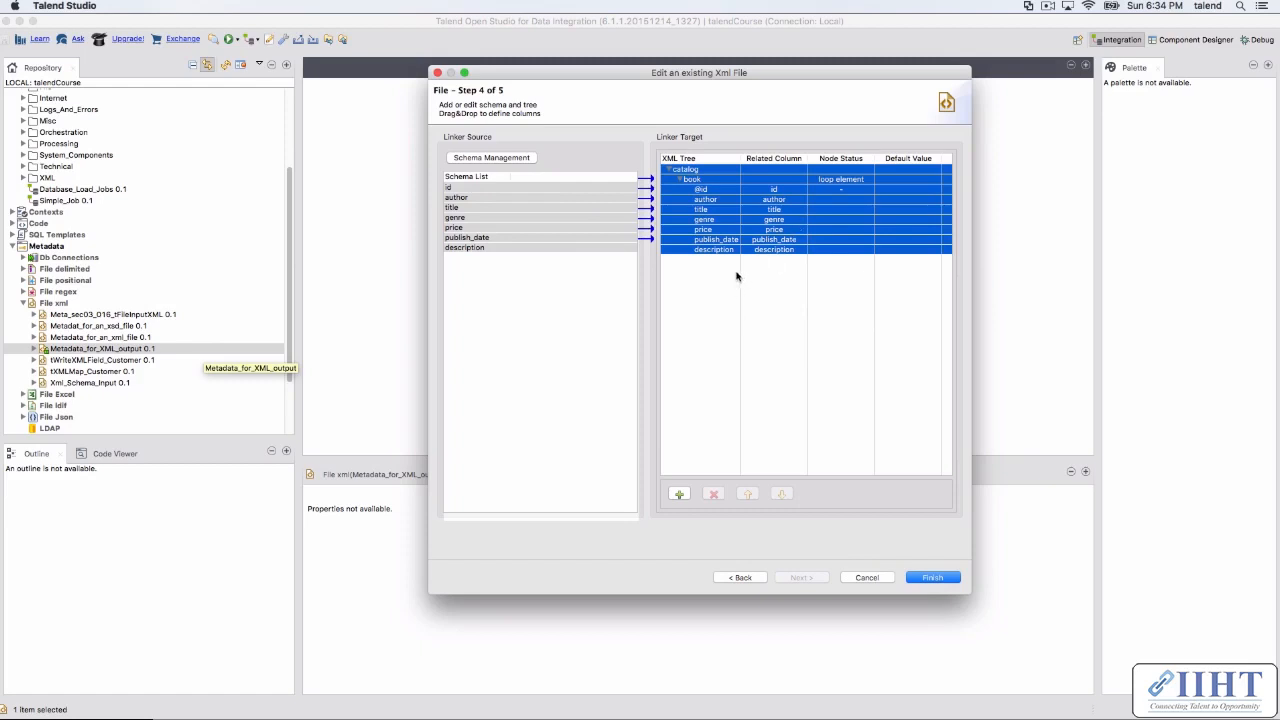
Step: Return to the output settings, choose Create manually, and advance to the schema and XML tree mapping
{"action": "left_click", "coordinate": [742, 577]}
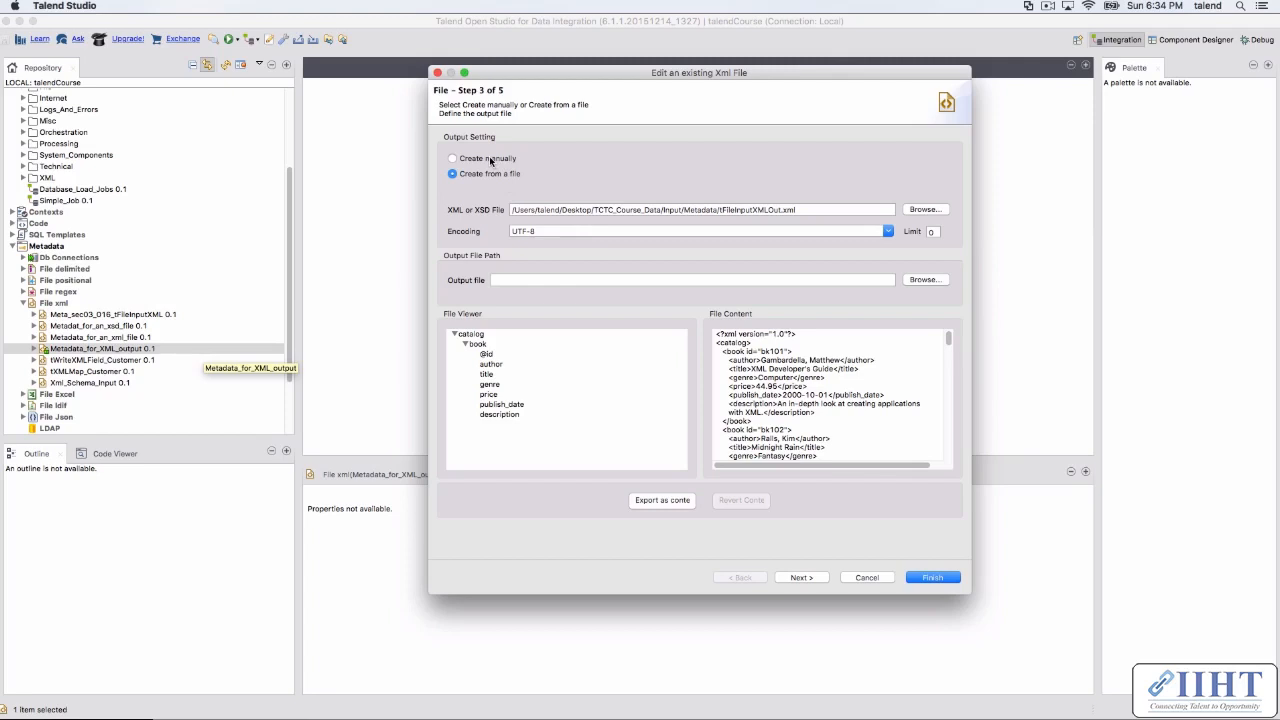
{"action": "left_click", "coordinate": [490, 160]}
{"action": "left_click", "coordinate": [801, 577]}
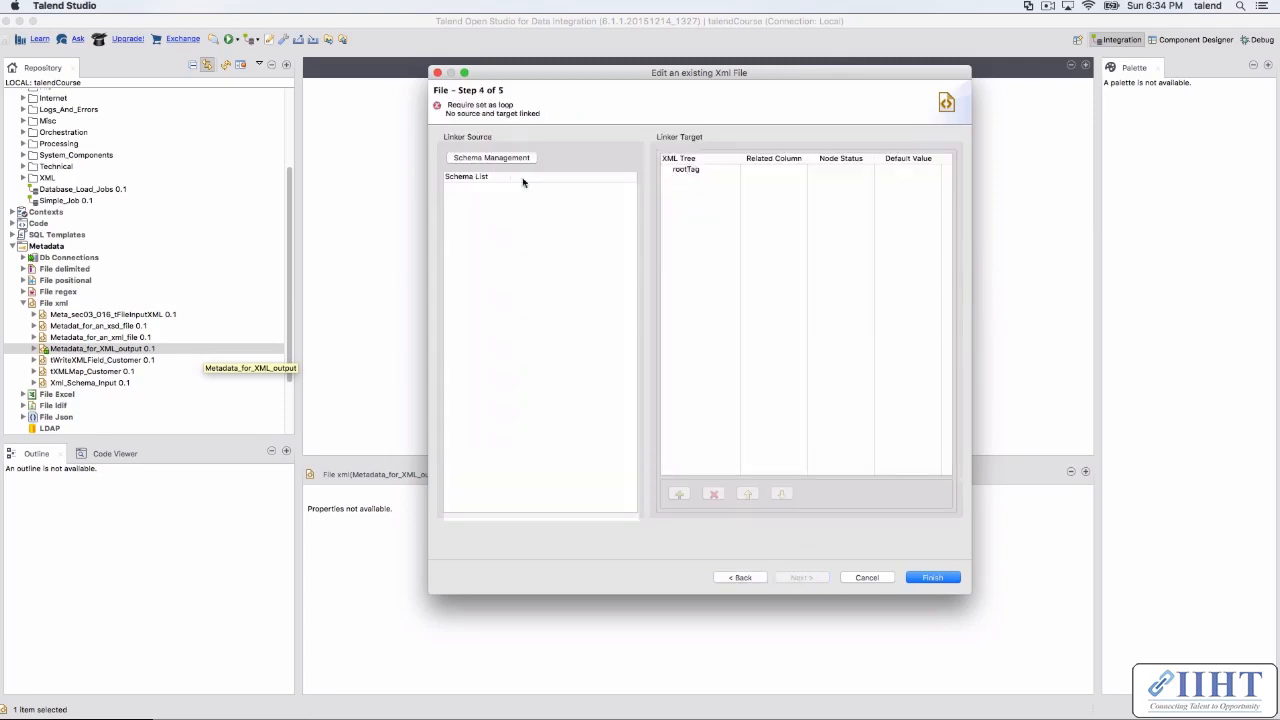
Step: Rename the XML tree's root tag as Catalog
{"action": "left_click", "coordinate": [682, 172]}
{"action": "left_click", "coordinate": [688, 172]}
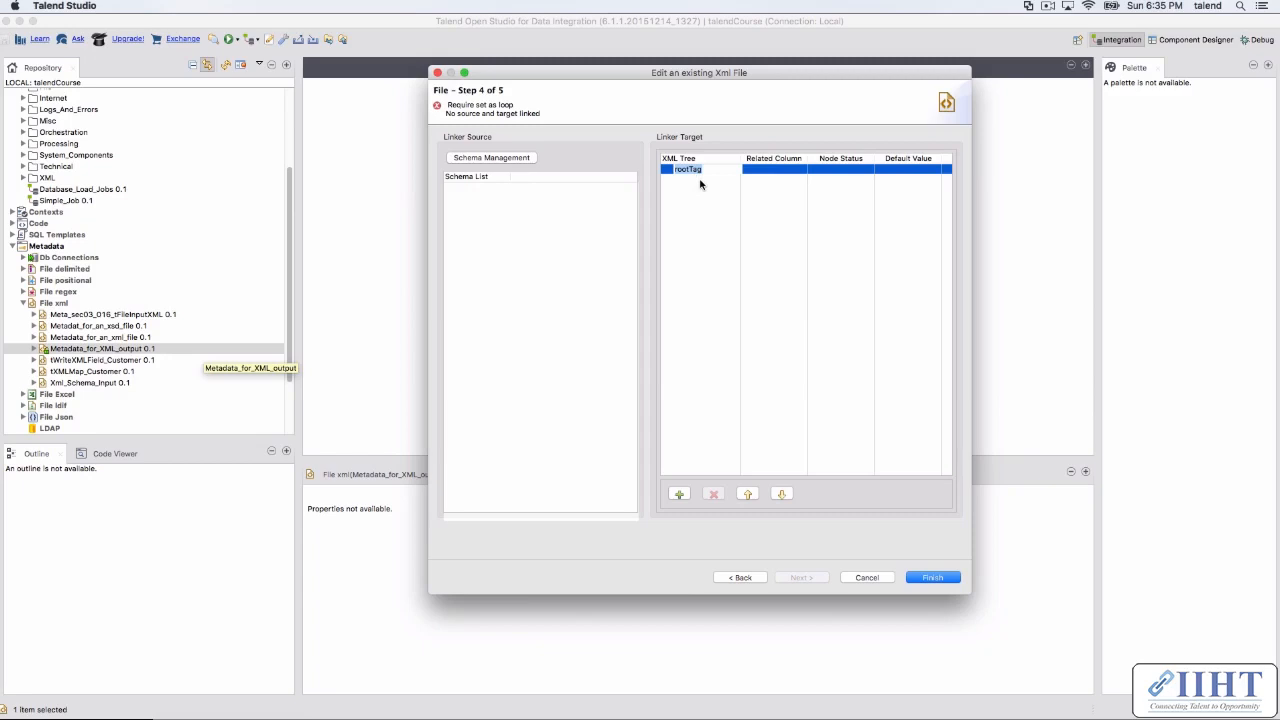
{"action": "type", "text": "Catalog"}
{"action": "left_click", "coordinate": [700, 200]}
{"action": "left_click", "coordinate": [695, 170]}
{"action": "double_click", "coordinate": [695, 169]}
{"action": "right_click", "coordinate": [695, 169]}
{"action": "left_click", "coordinate": [690, 198]}
{"action": "left_click", "coordinate": [702, 188]}
Step: Add a sub-element named book under the Catalog node
{"action": "right_click", "coordinate": [703, 170]}
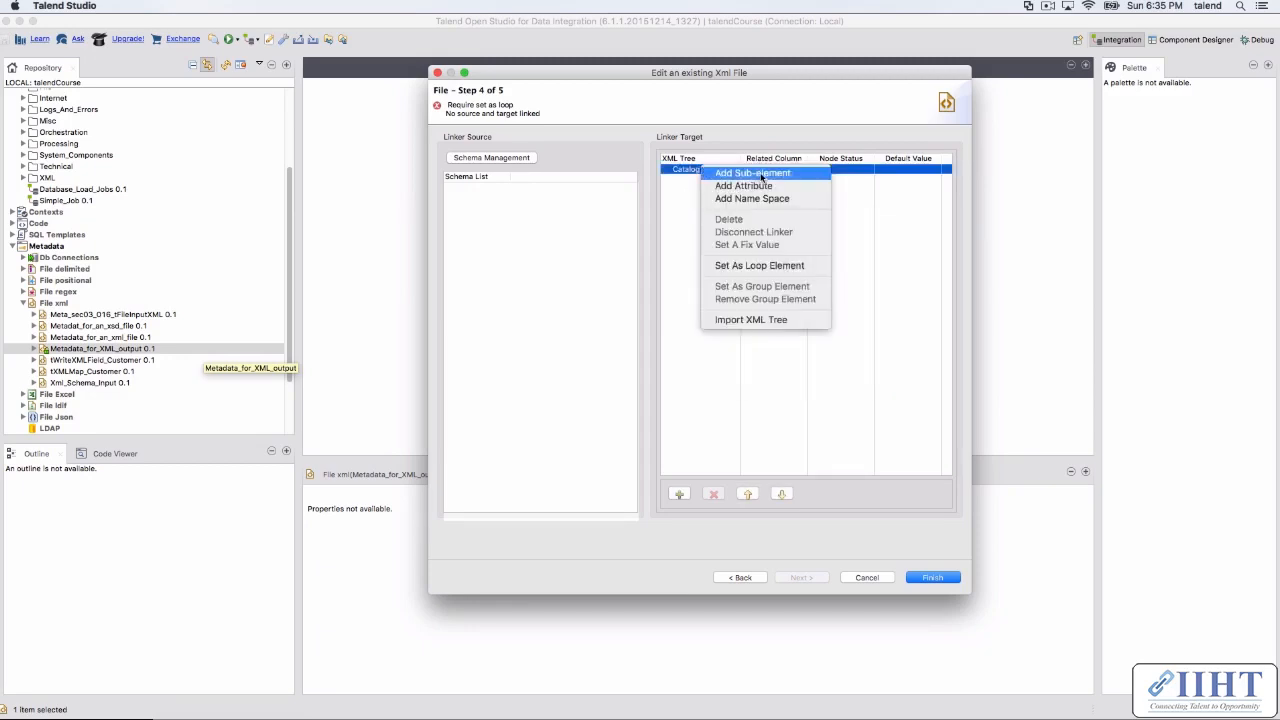
{"action": "left_click", "coordinate": [760, 174]}
{"action": "type", "text": "book"}
{"action": "key", "text": "Return"}
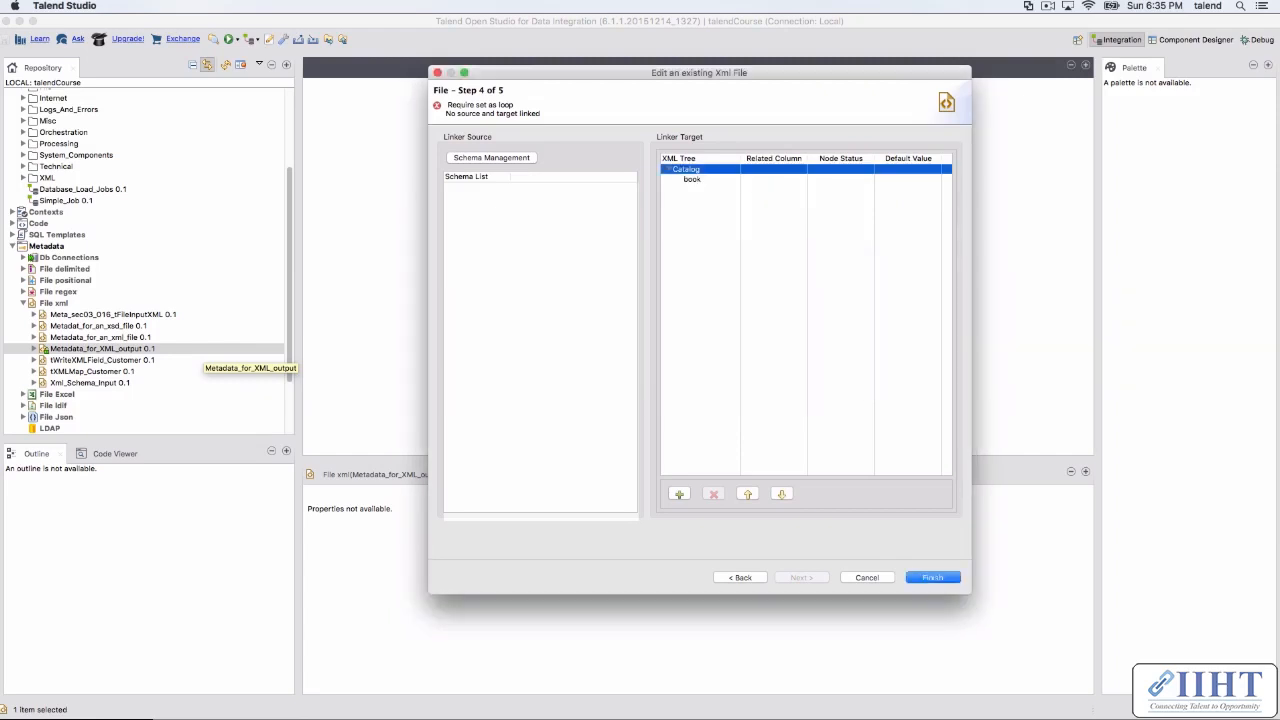
Step: Add an attribute labelled id to the book element in the XML tree
{"action": "right_click", "coordinate": [702, 180]}
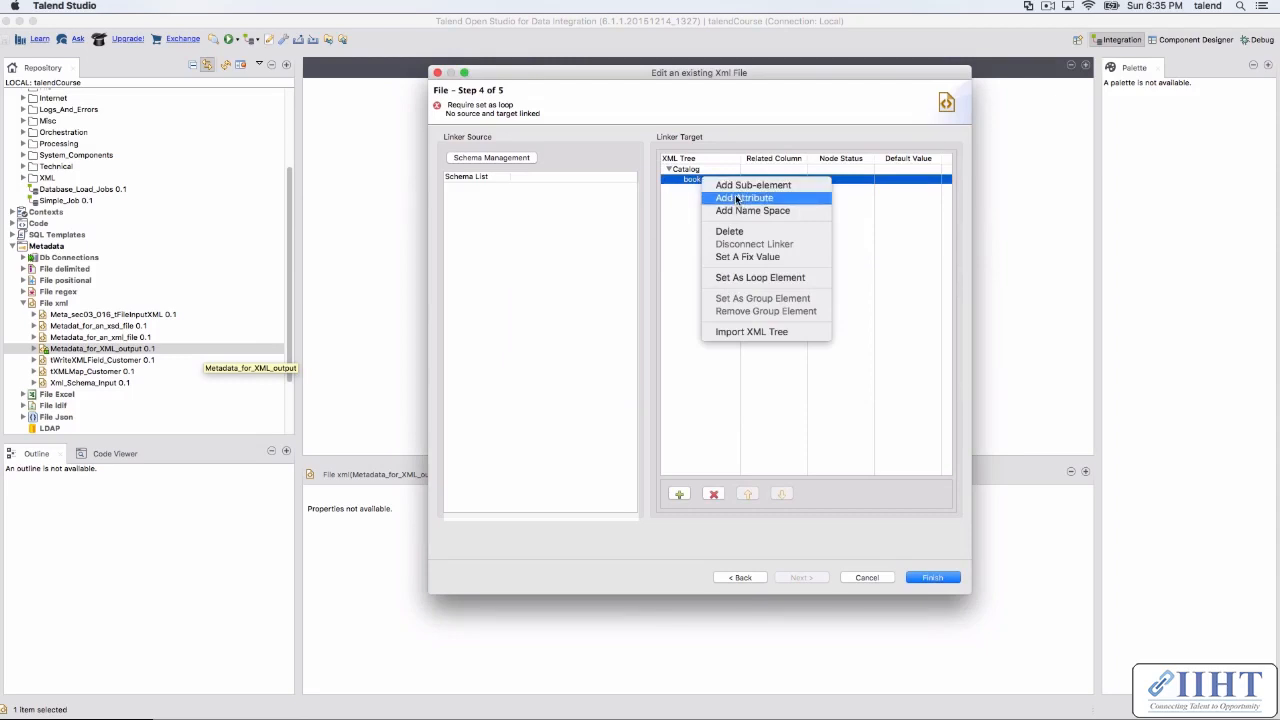
{"action": "left_click", "coordinate": [738, 199]}
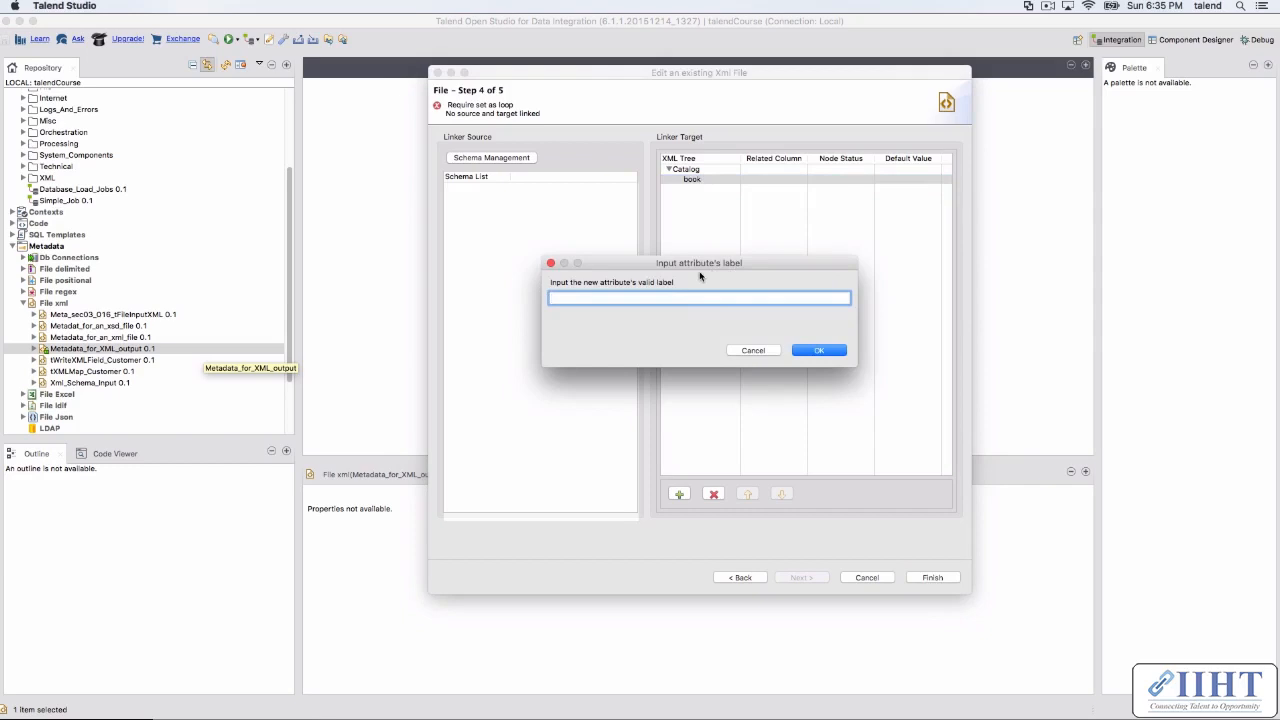
{"action": "type", "text": "id"}
{"action": "left_click", "coordinate": [810, 351]}
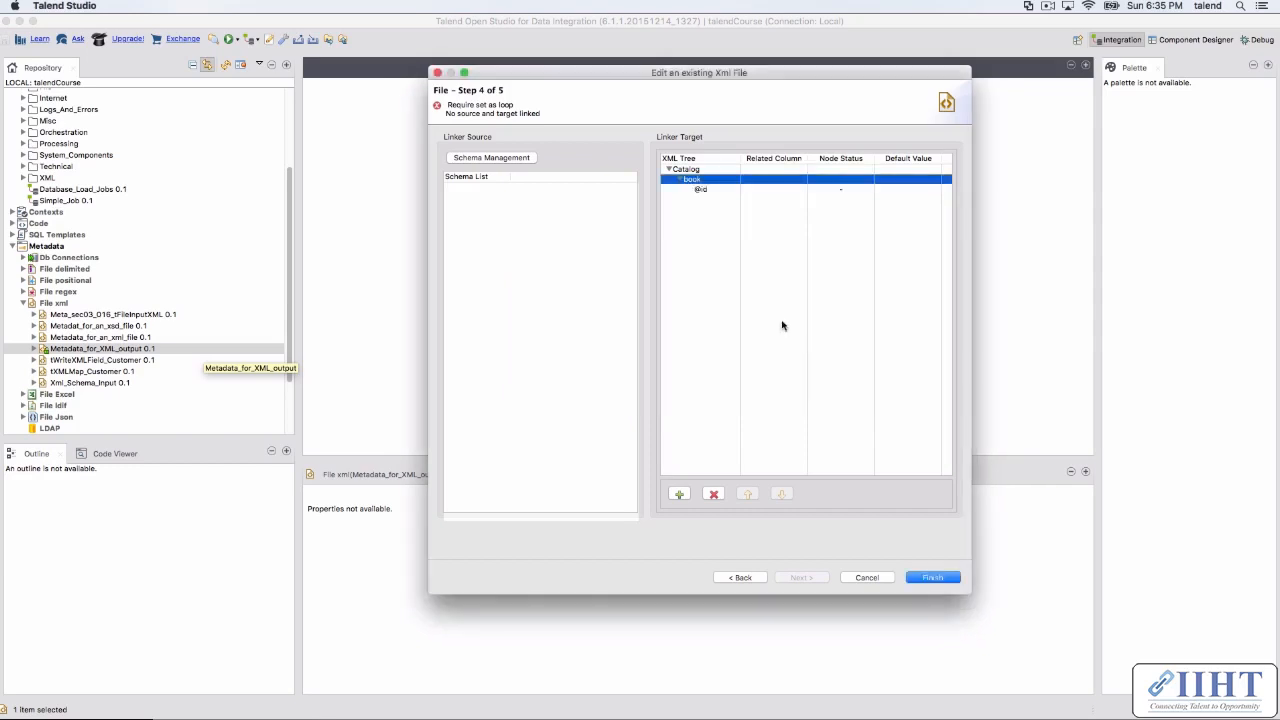
Step: Add another attribute labelled bookDesc to the book element
{"action": "right_click", "coordinate": [692, 182]}
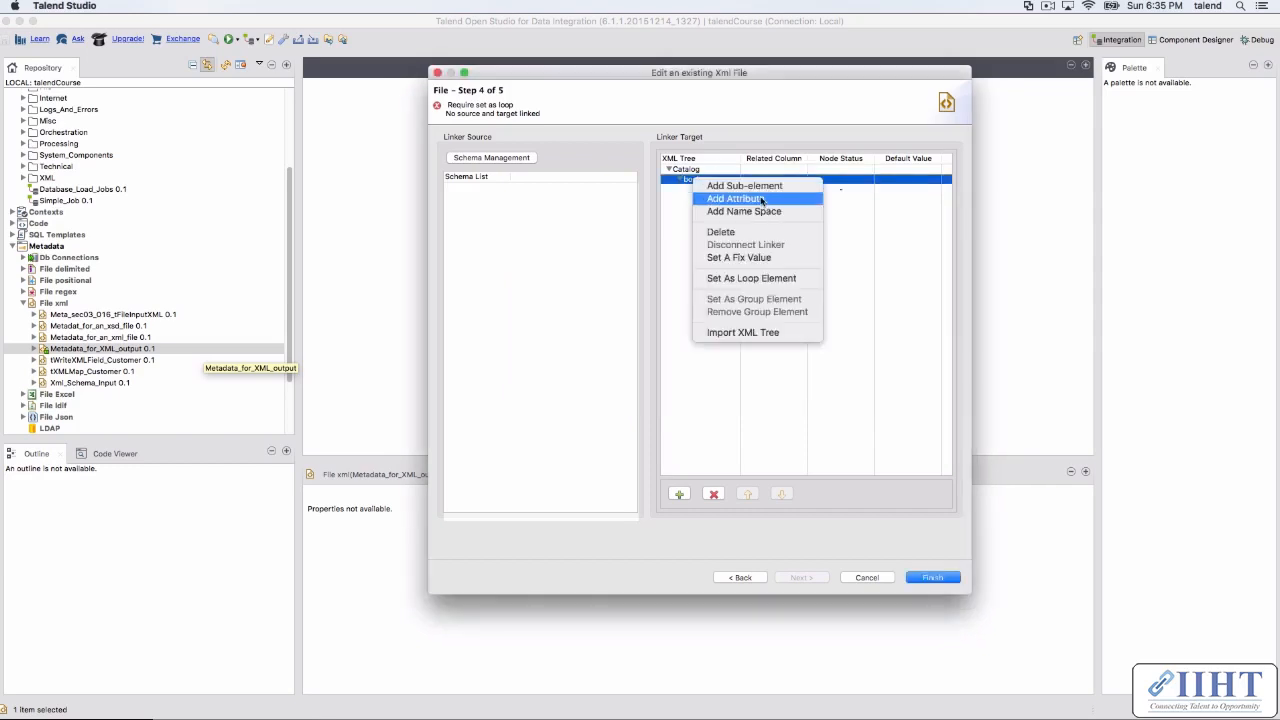
{"action": "left_click", "coordinate": [737, 199]}
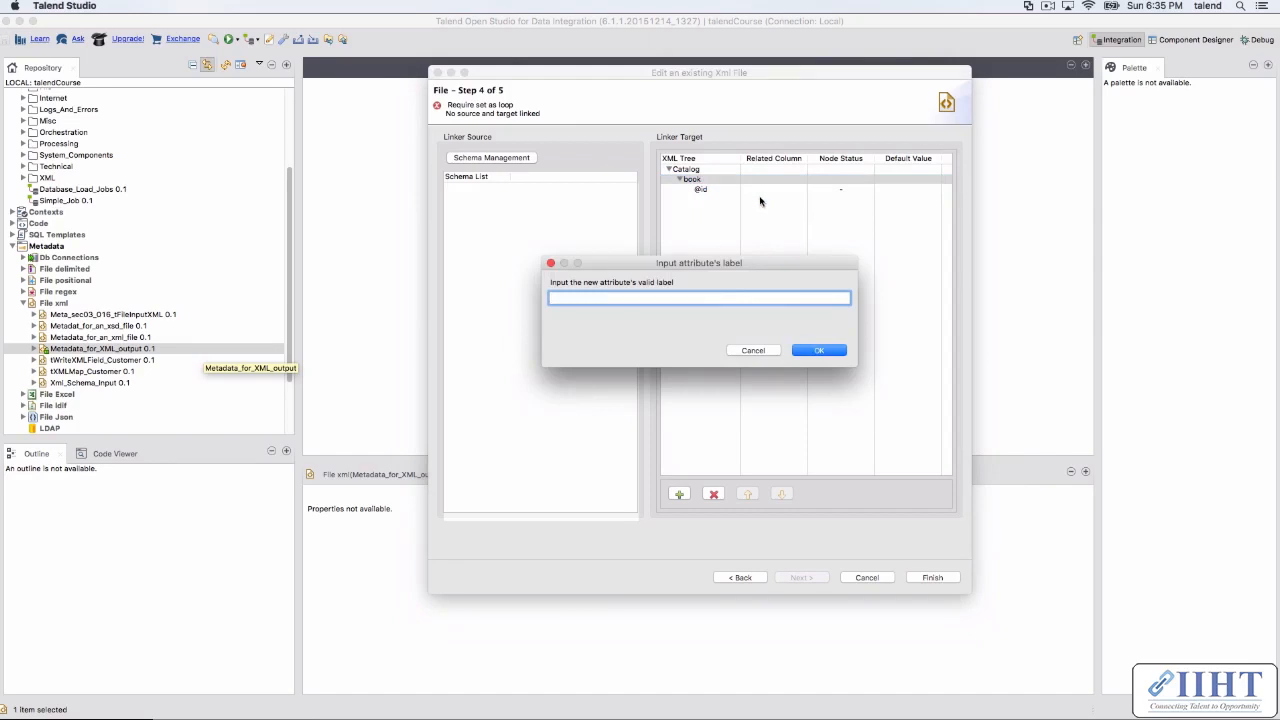
{"action": "type", "text": "book_s"}
{"action": "key", "text": "BackSpace"}
{"action": "type", "text": "desc"}
{"action": "left_click", "coordinate": [818, 350]}
{"action": "left_click", "coordinate": [806, 351]}
{"action": "type", "text": "bookDesc"}
{"action": "key", "text": "Return"}
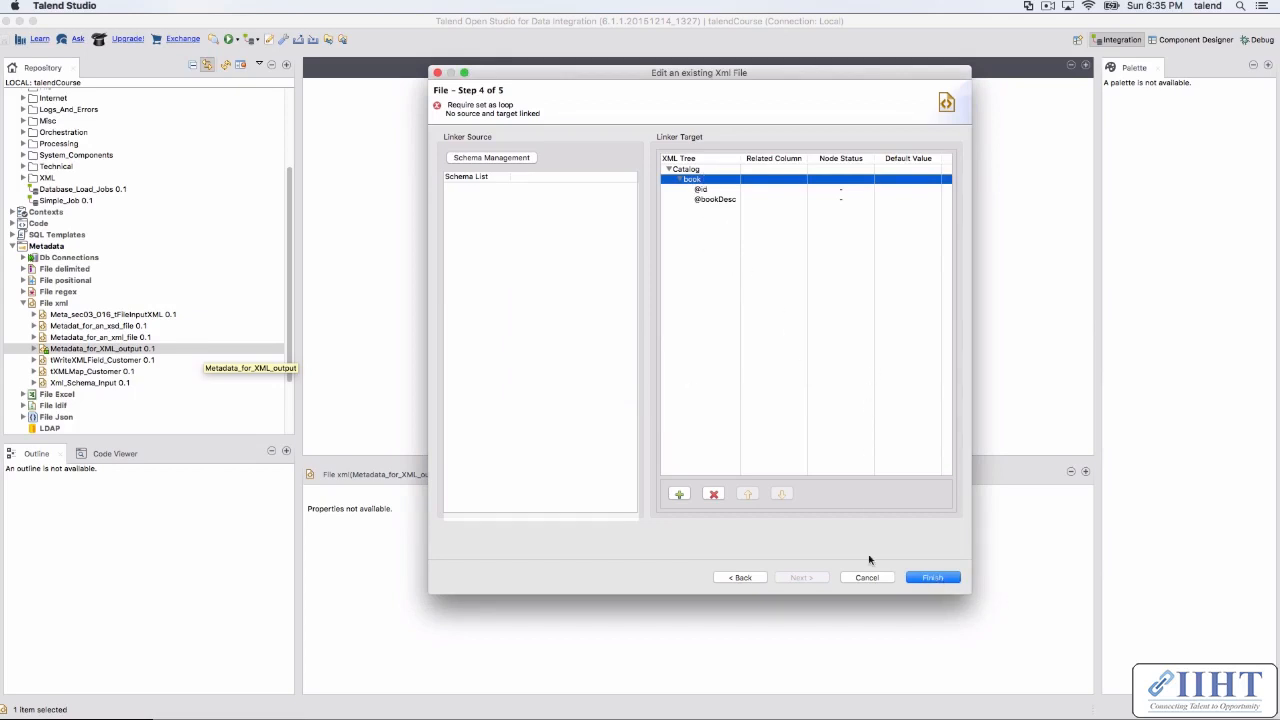
Step: Go back to the output settings and cancel editing the XML metadata, discarding the manually built tree
{"action": "left_click", "coordinate": [742, 577]}
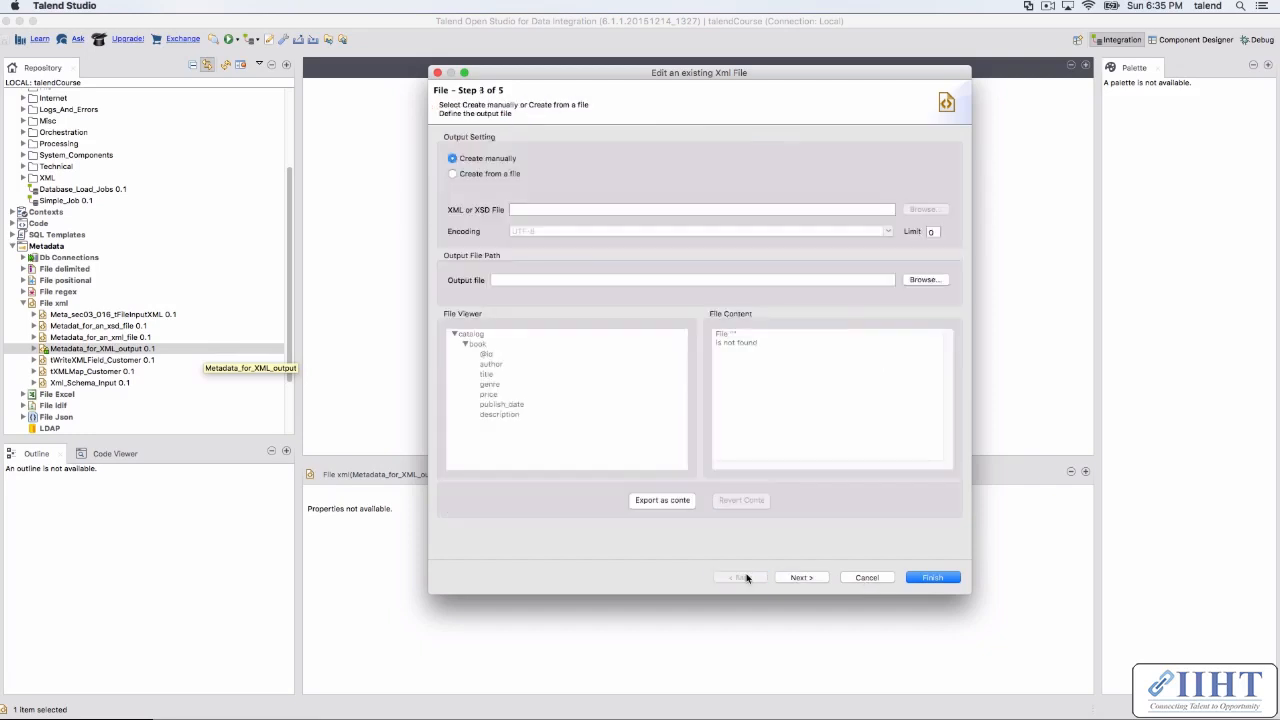
{"action": "left_click", "coordinate": [866, 579]}
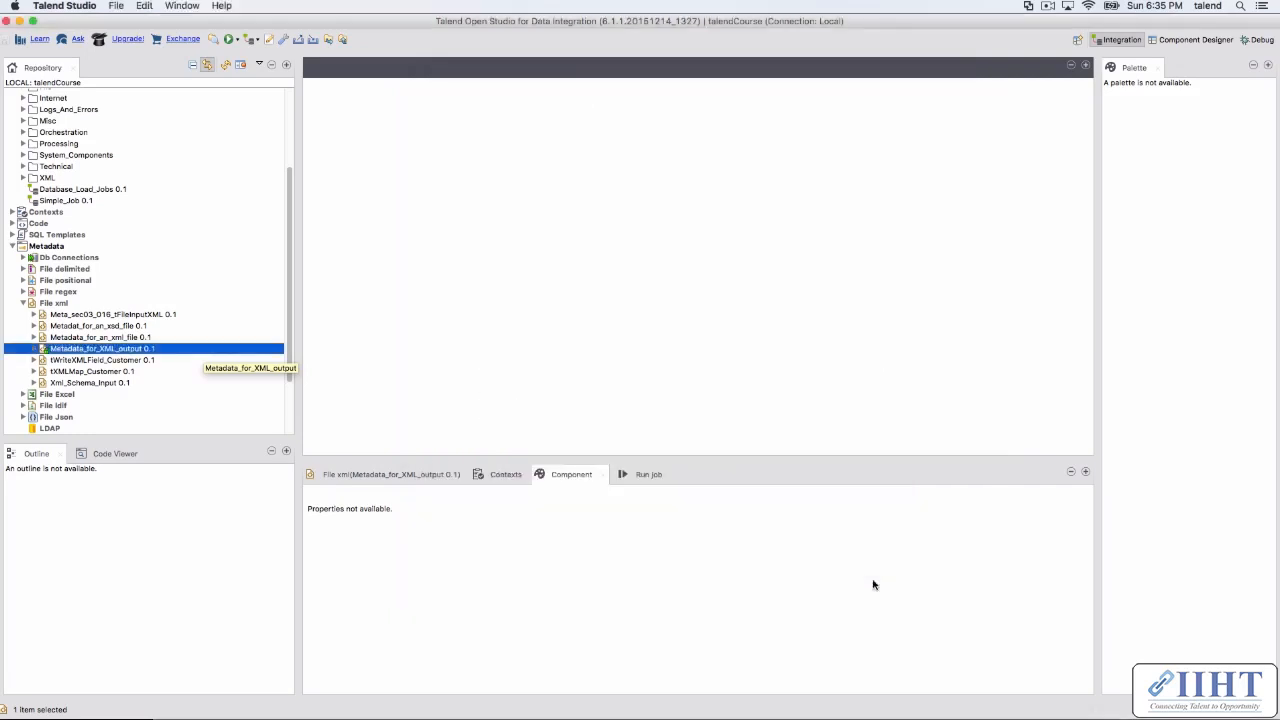